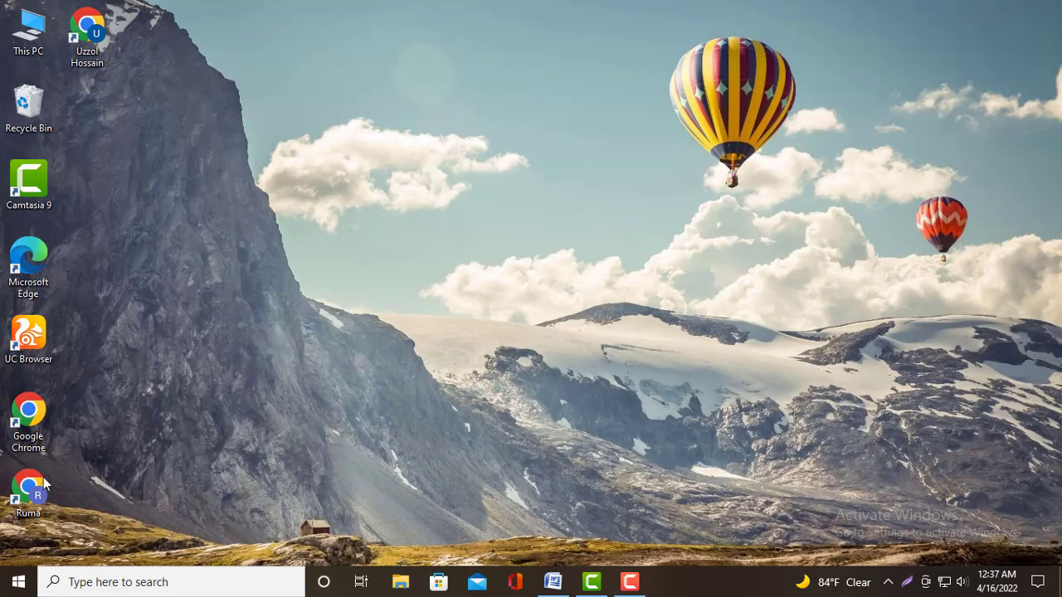
Open Google Chrome with the Person 1 profile and search Google for "my google drive".
double_click(28, 419)
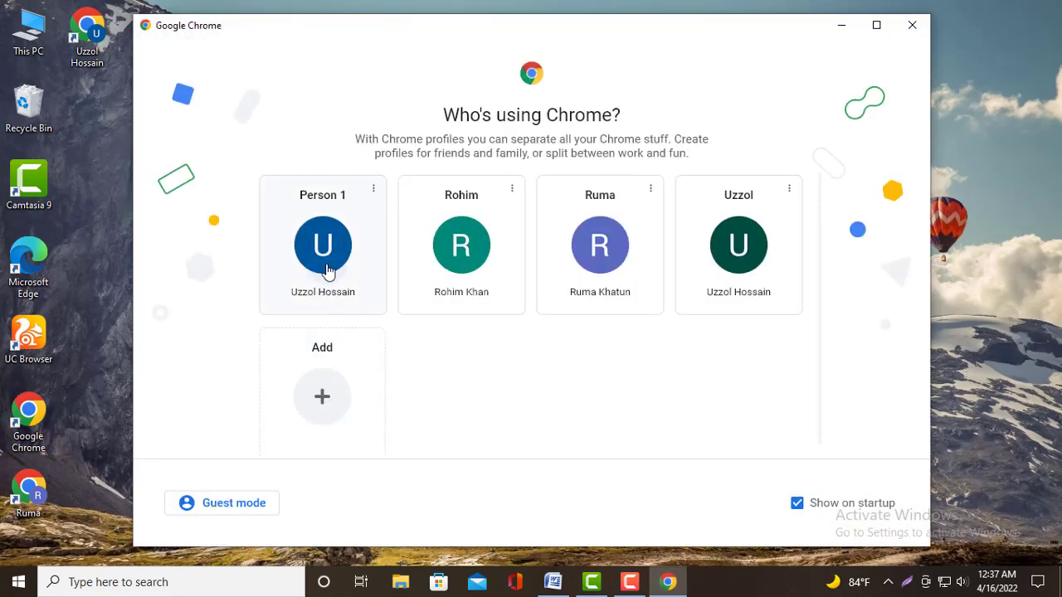
left_click(327, 271)
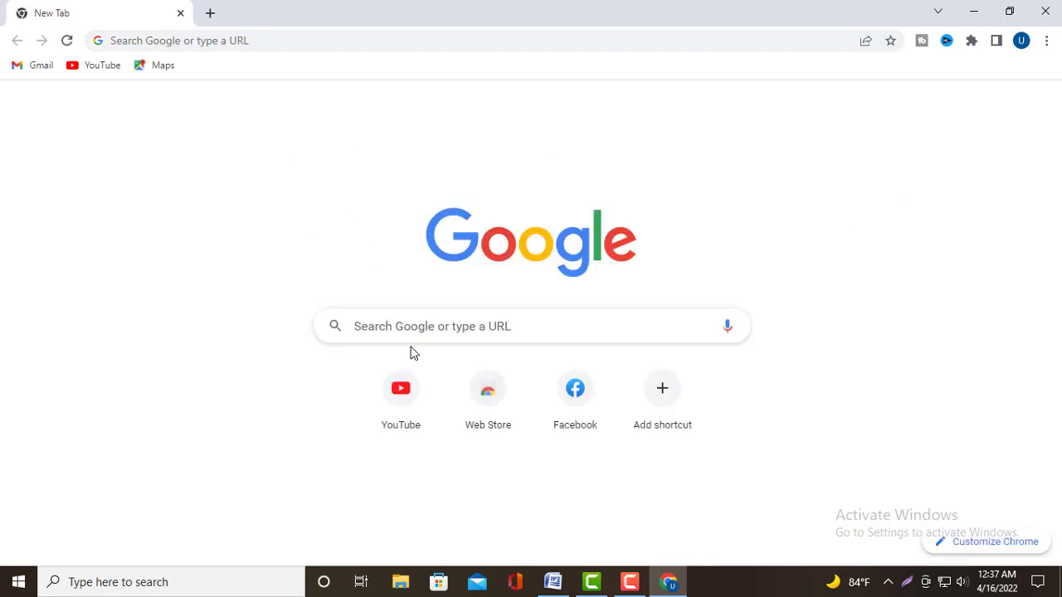
left_click(416, 325)
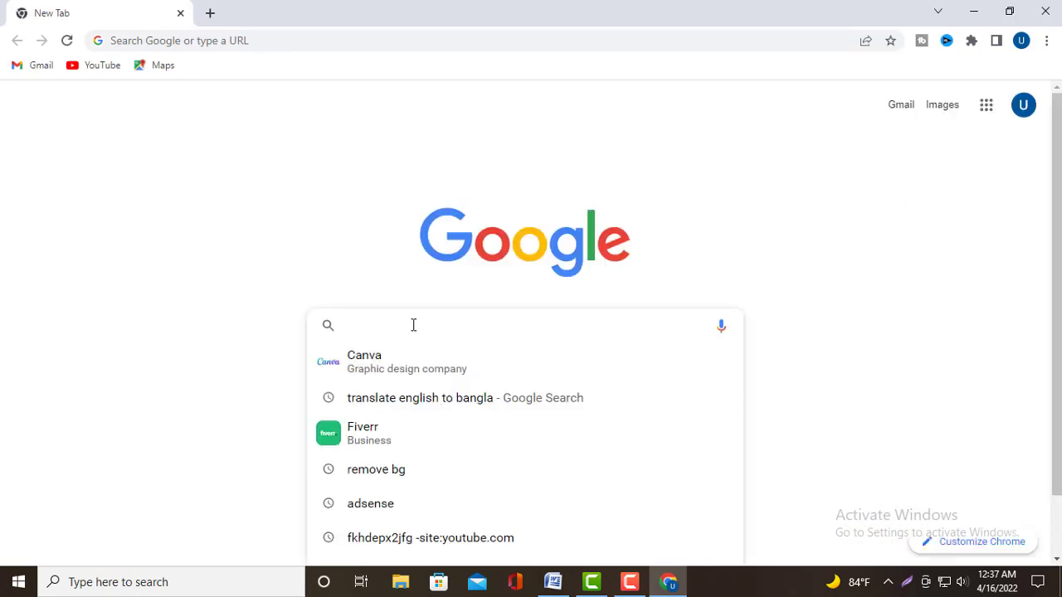
type("my")
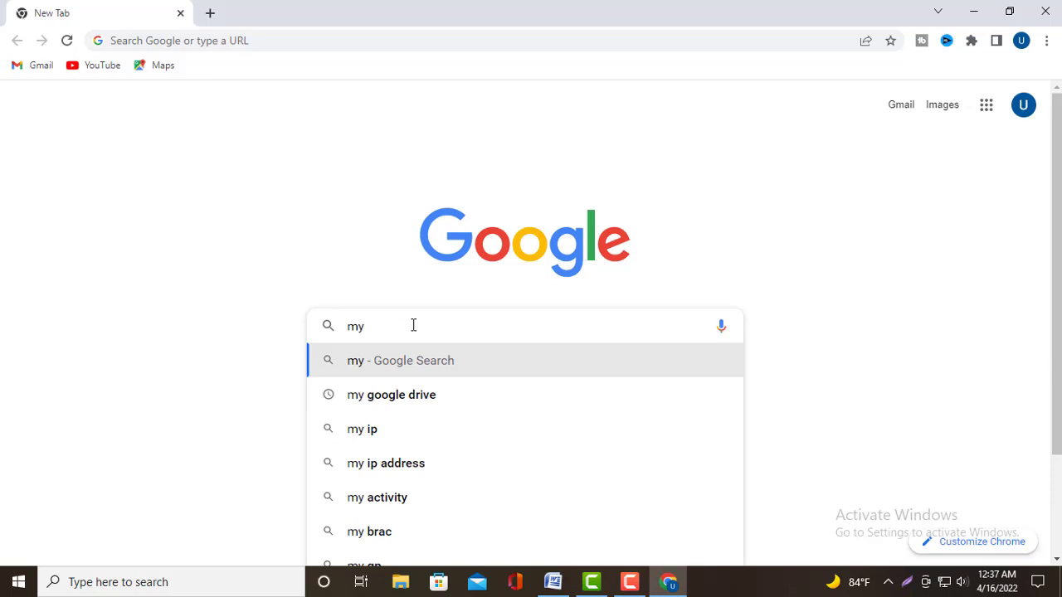
left_click(402, 397)
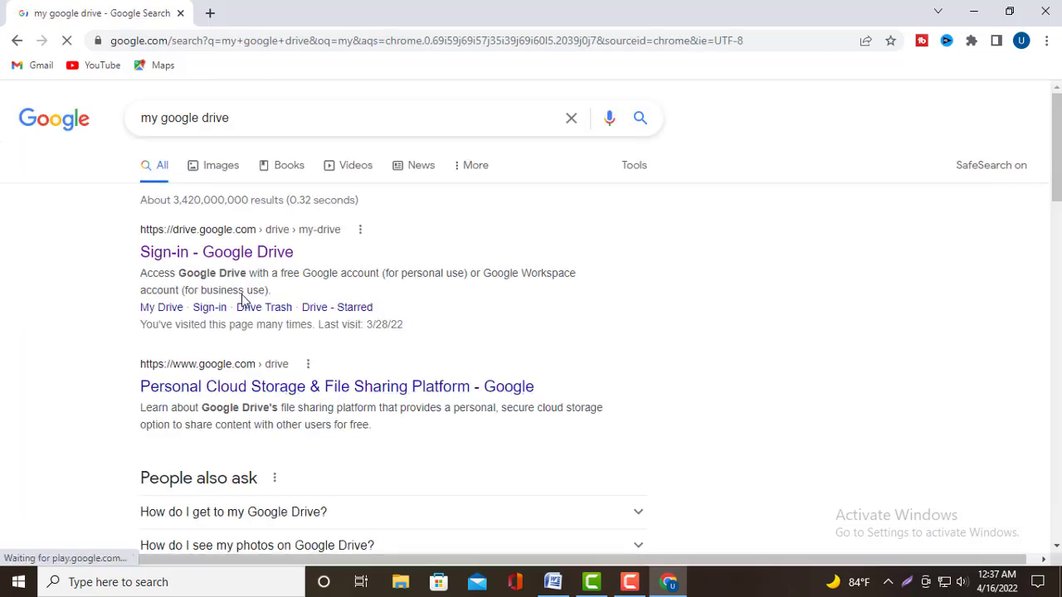
Open the "Sign-in - Google Drive" search result in a new tab and switch to that tab.
right_click(220, 258)
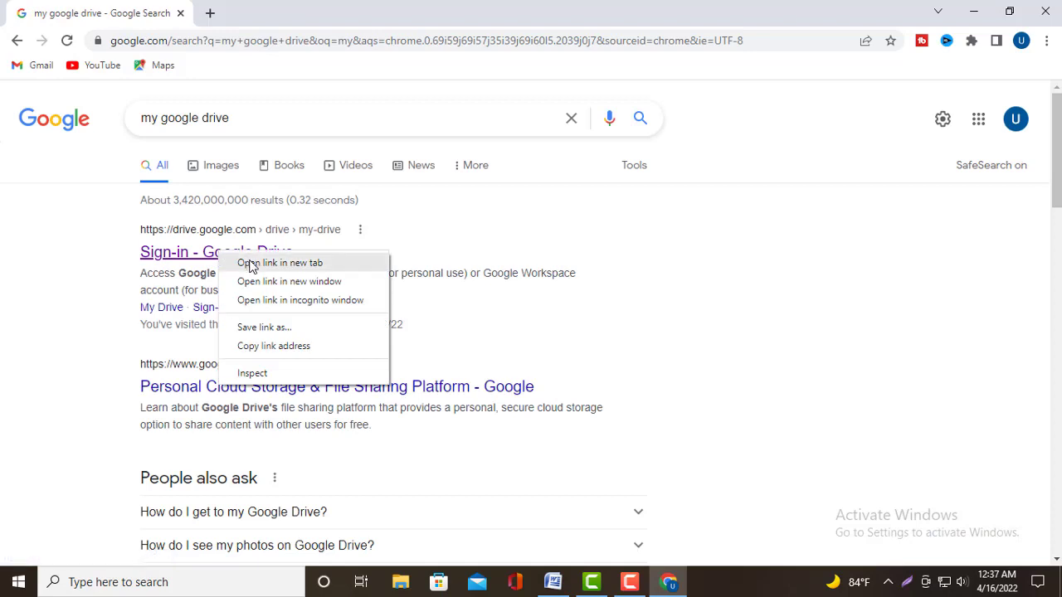
left_click(249, 265)
left_click(265, 13)
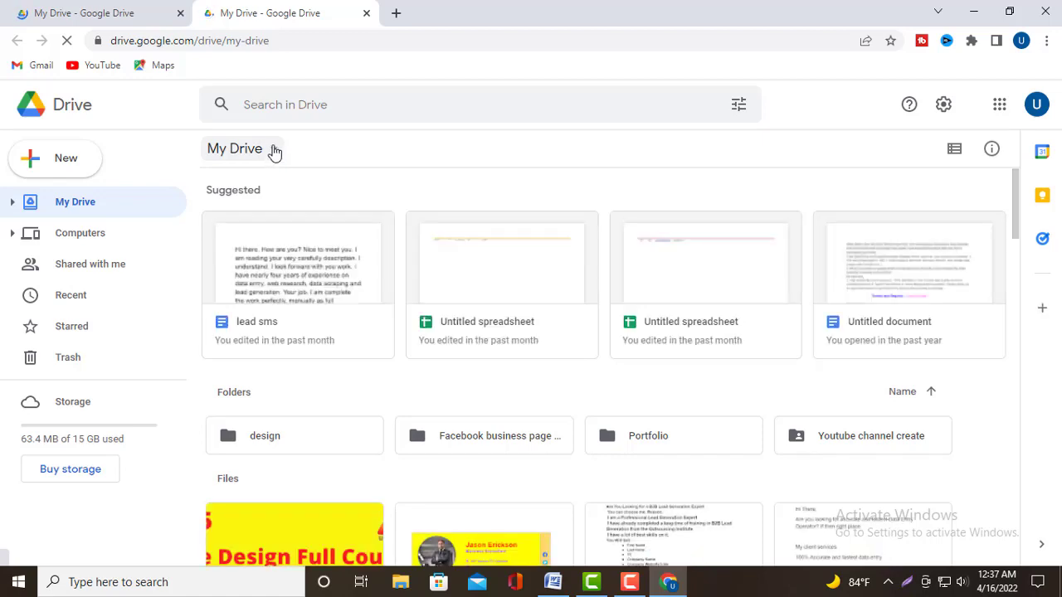
Create a blank Google Sheets spreadsheet in My Drive and close the two other Drive tabs.
left_click(275, 150)
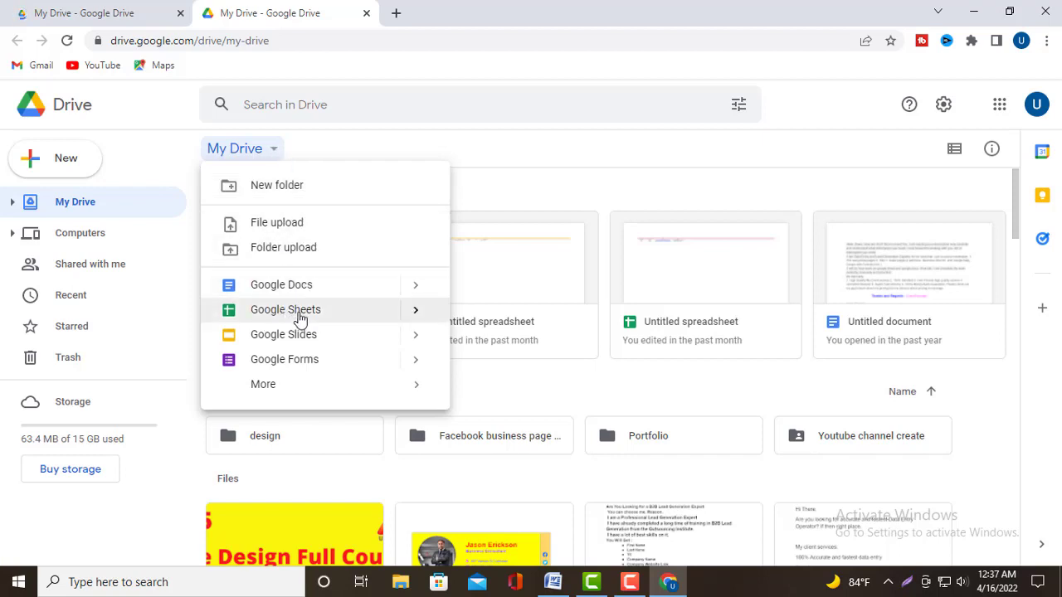
left_click(313, 308)
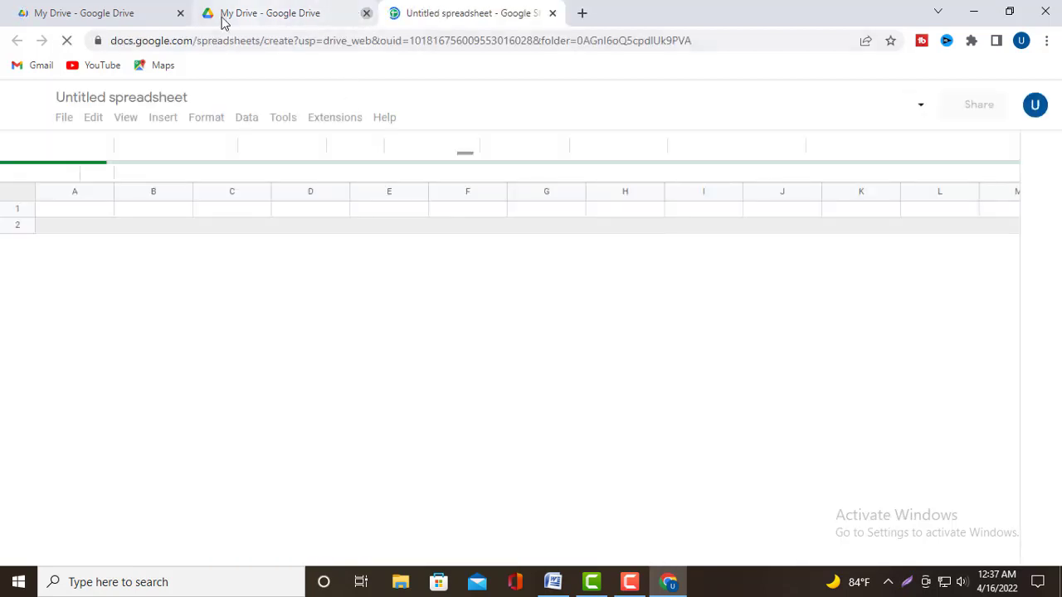
left_click(180, 12)
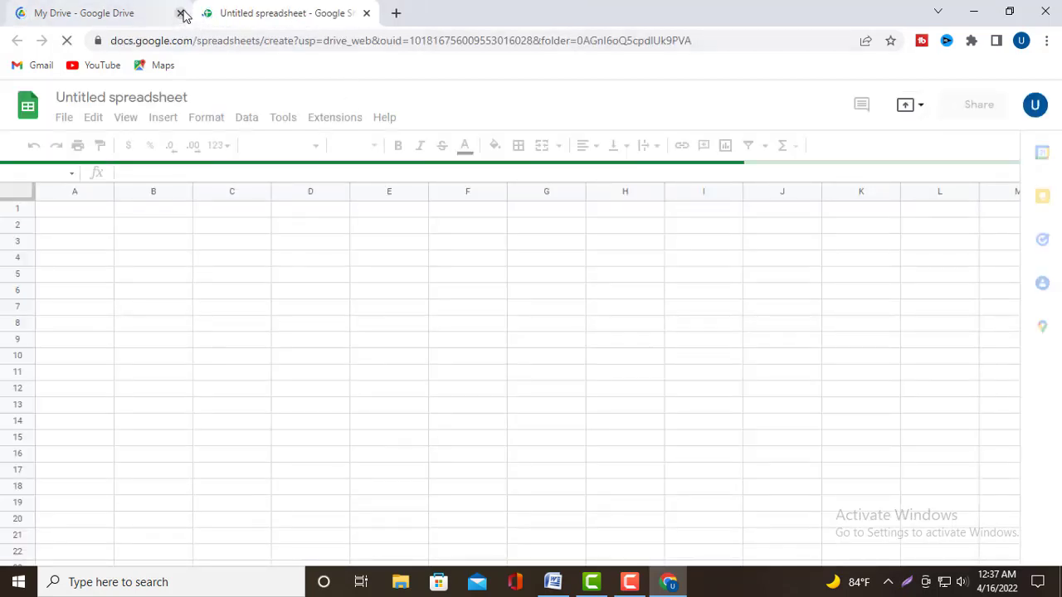
left_click(181, 14)
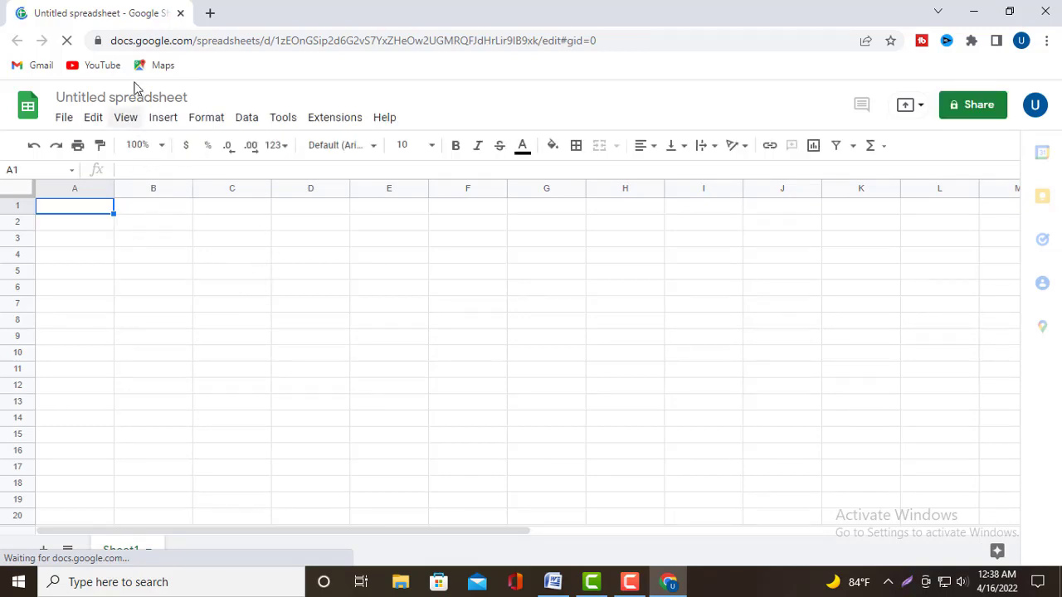
Rename the untitled spreadsheet as "dentist".
left_click(162, 97)
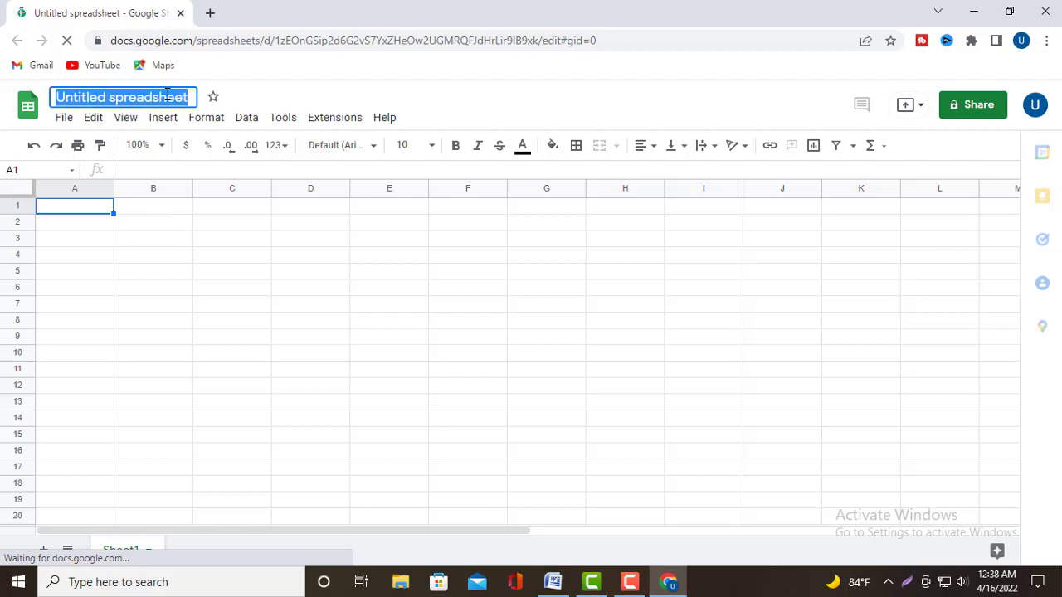
key("BackSpace")
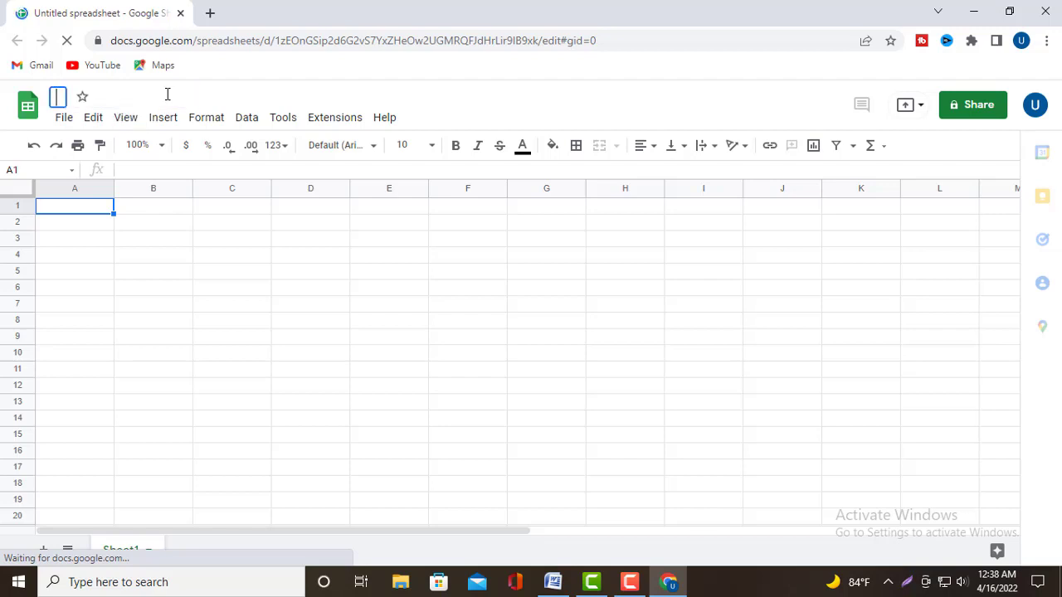
type("des")
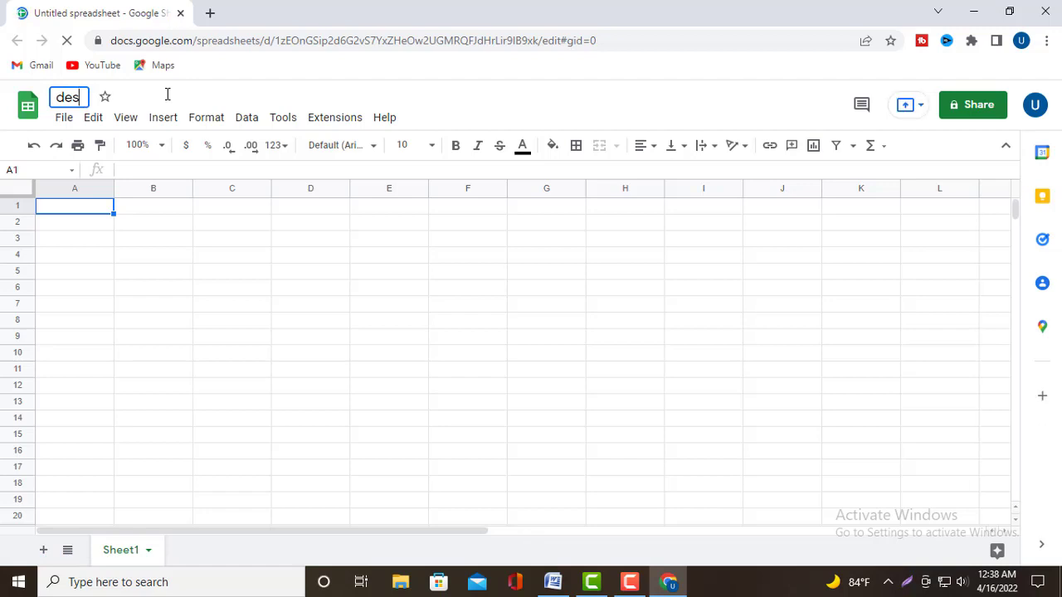
key("BackSpace")
type("ntist")
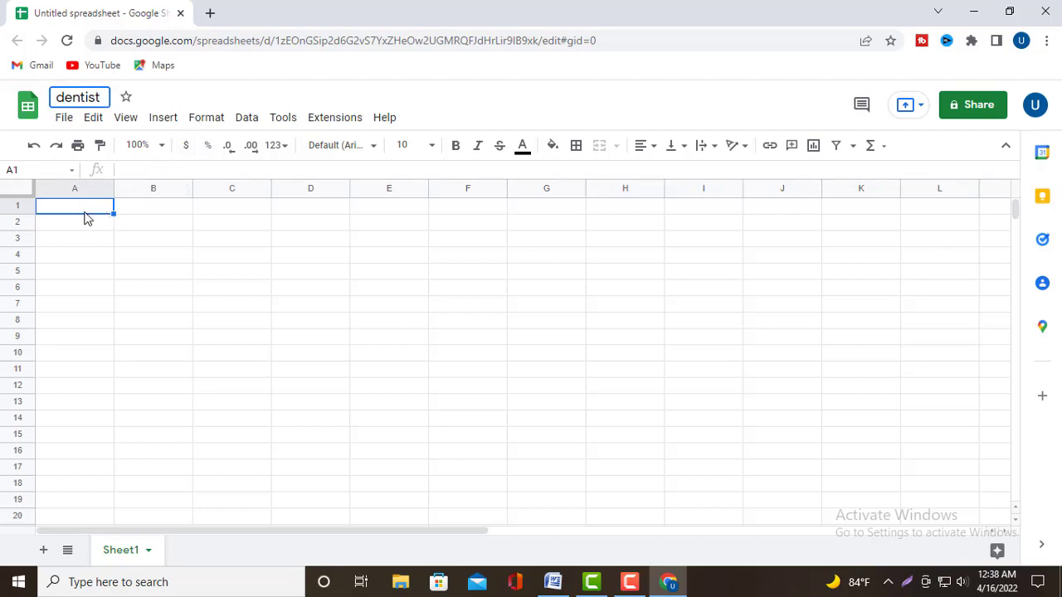
left_click(85, 212)
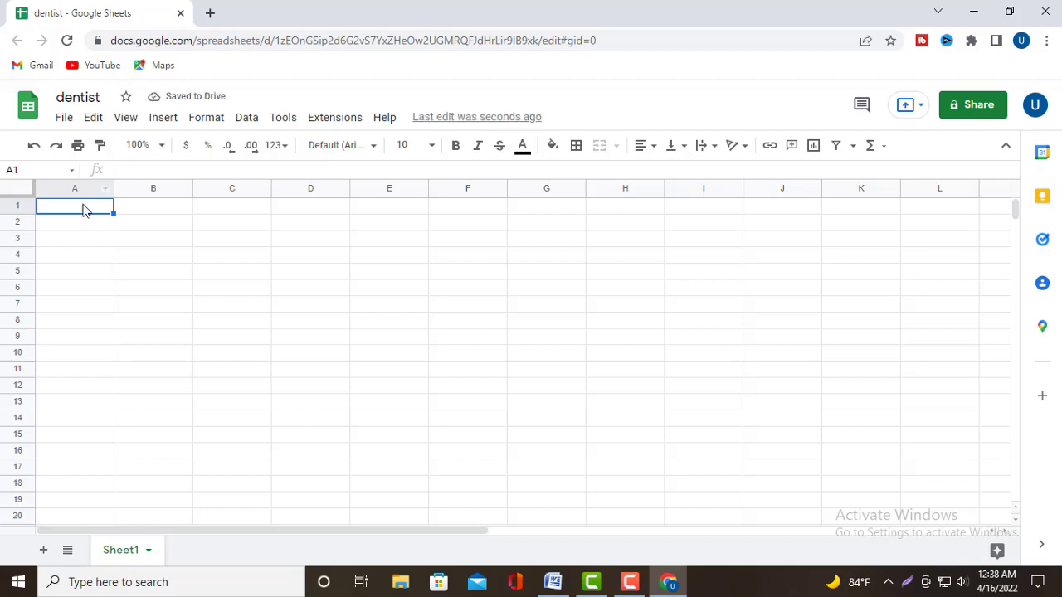
Enter the column header "First Name" in cell A1.
double_click(84, 209)
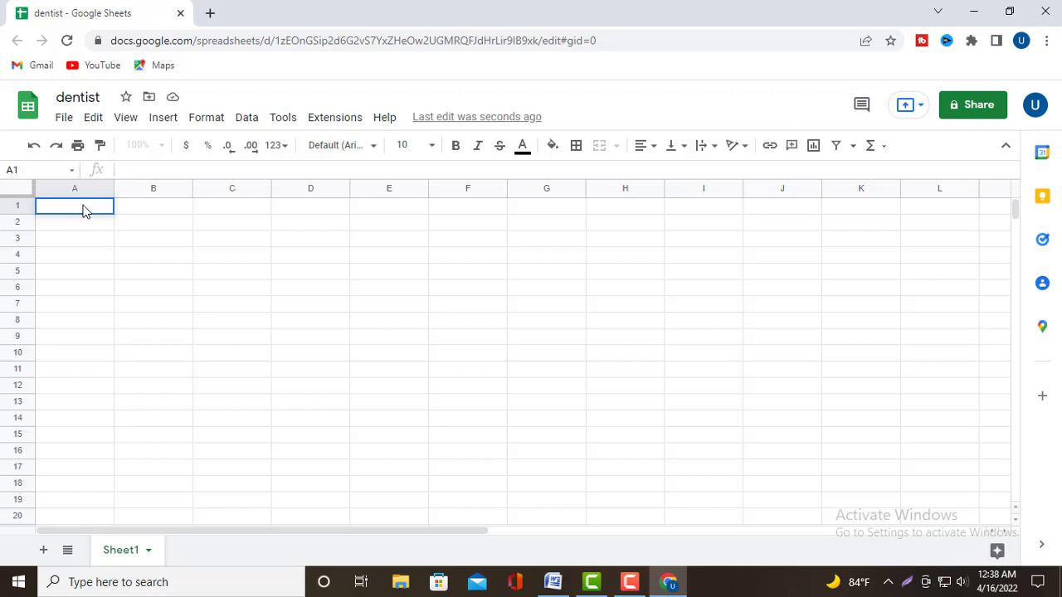
type("Ff")
type("irst")
type(" na")
key("BackSpace")
key("BackSpace")
type("n")
key("BackSpace")
type("Name")
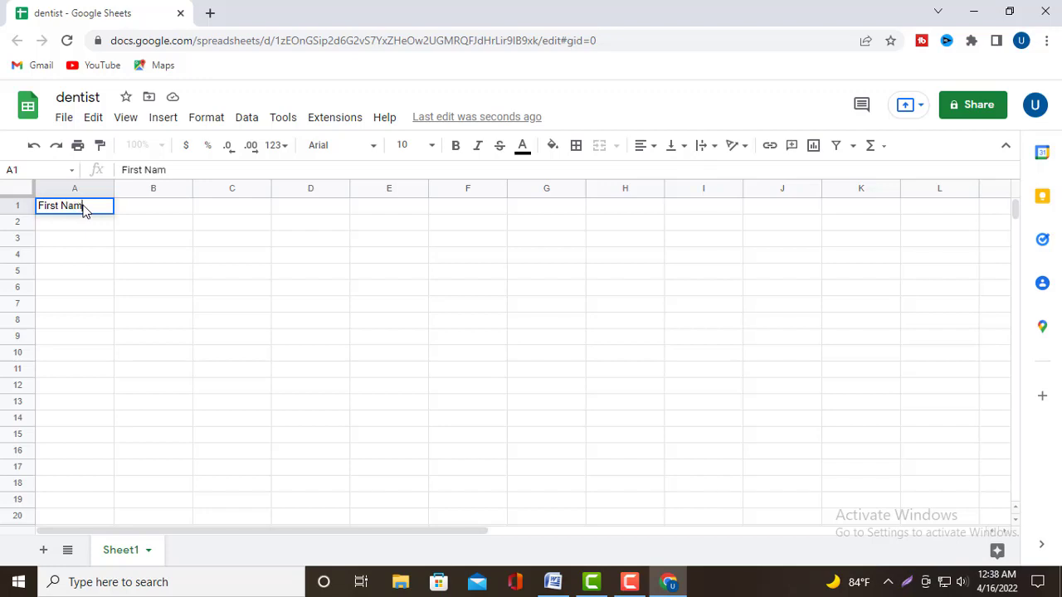
Enter the column header "Last Name" in cell B1.
left_click(152, 208)
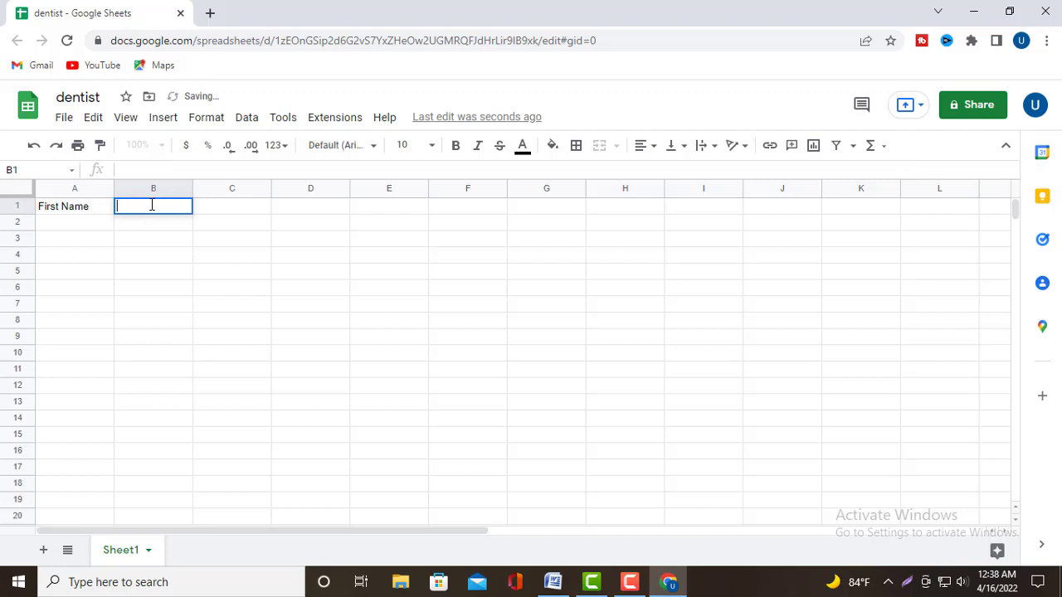
type("Last Naame")
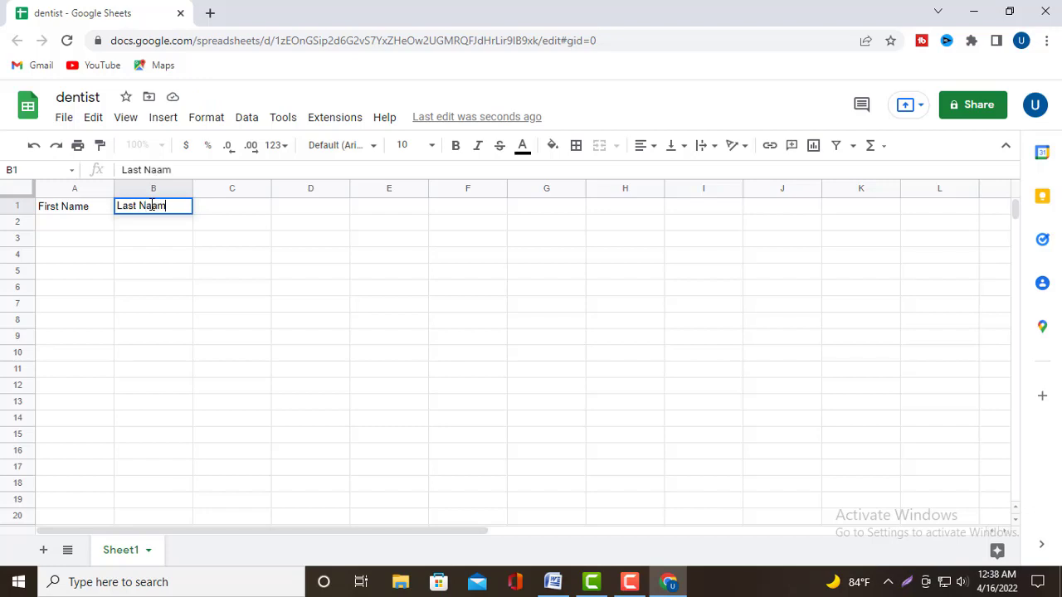
left_click(152, 206)
key("BackSpace")
Enter the column header "Website Link" in cell C1.
left_click(220, 206)
type("Wr")
key("BackSpace")
type("ebsite")
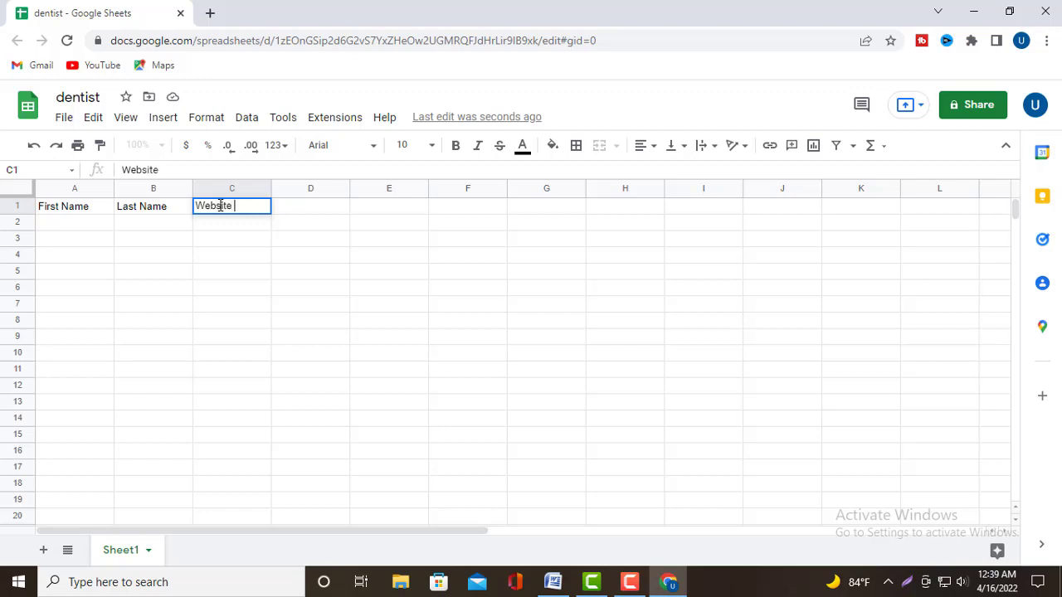
type(" Link")
Enter the column headers "Address" in cell D1 and "Email" in cell E1.
left_click(297, 207)
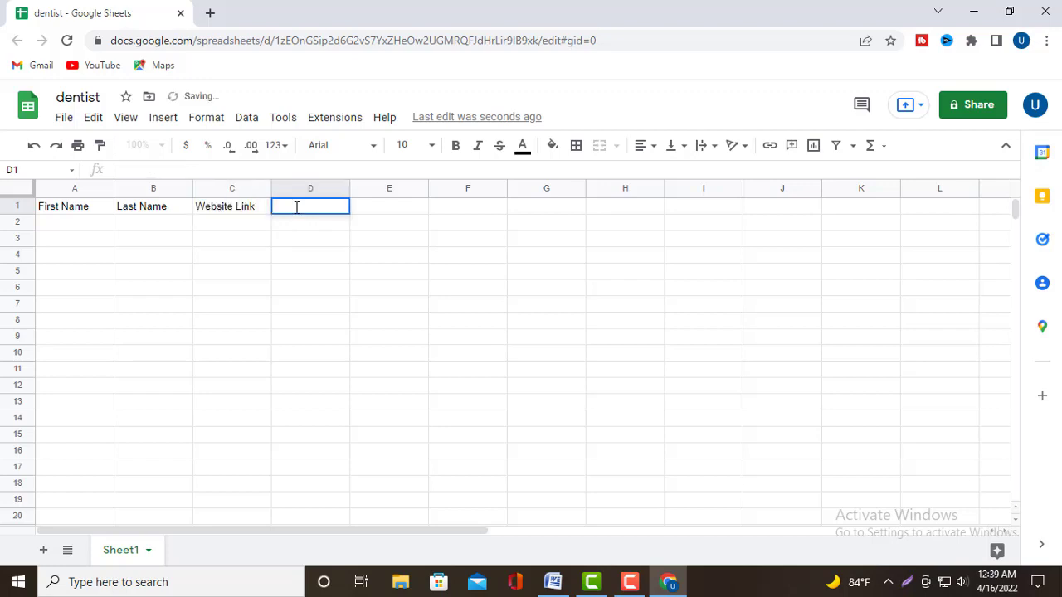
type("Address")
left_click(381, 206)
type("Email")
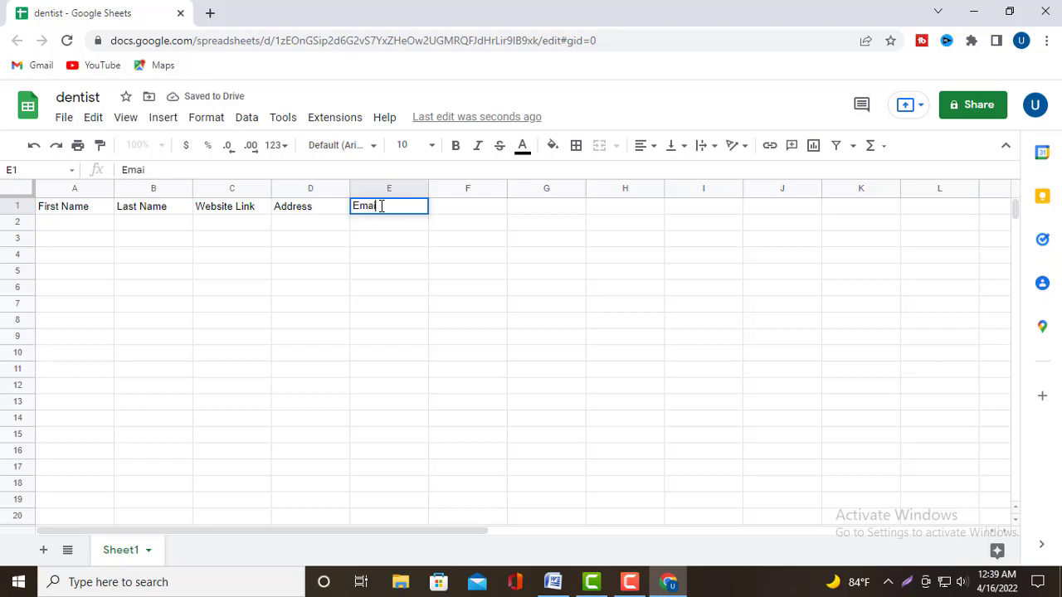
Enter the column header "Phone Numbe" in cell F1.
left_click(465, 206)
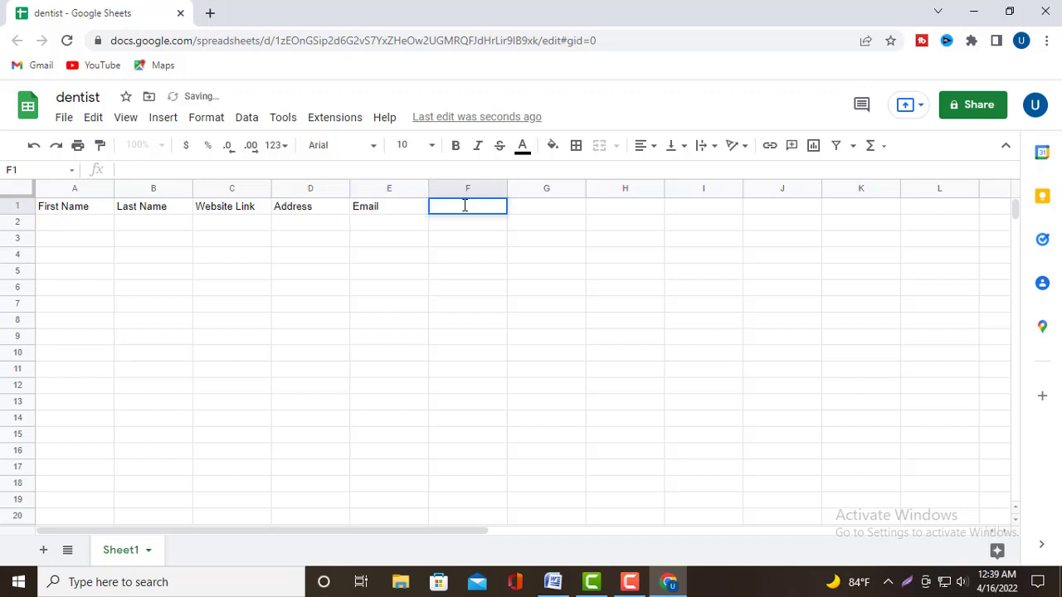
double_click(465, 206)
type("p")
key("BackSpace")
type("Phone")
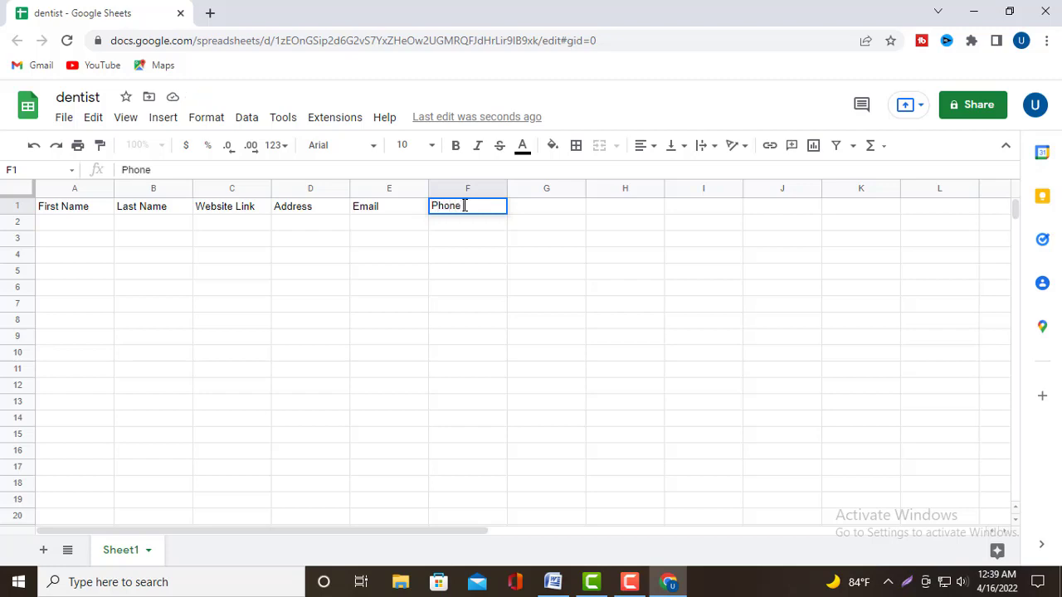
type(" Numbe")
left_click(67, 225)
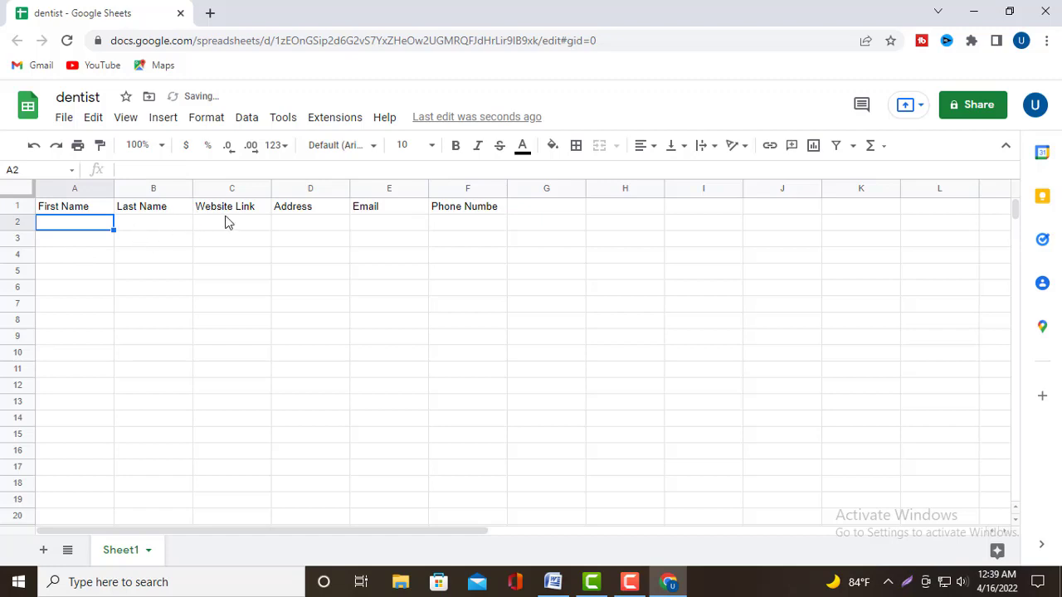
Adjust the width of the First Name column and widen the Email column.
left_click(165, 226)
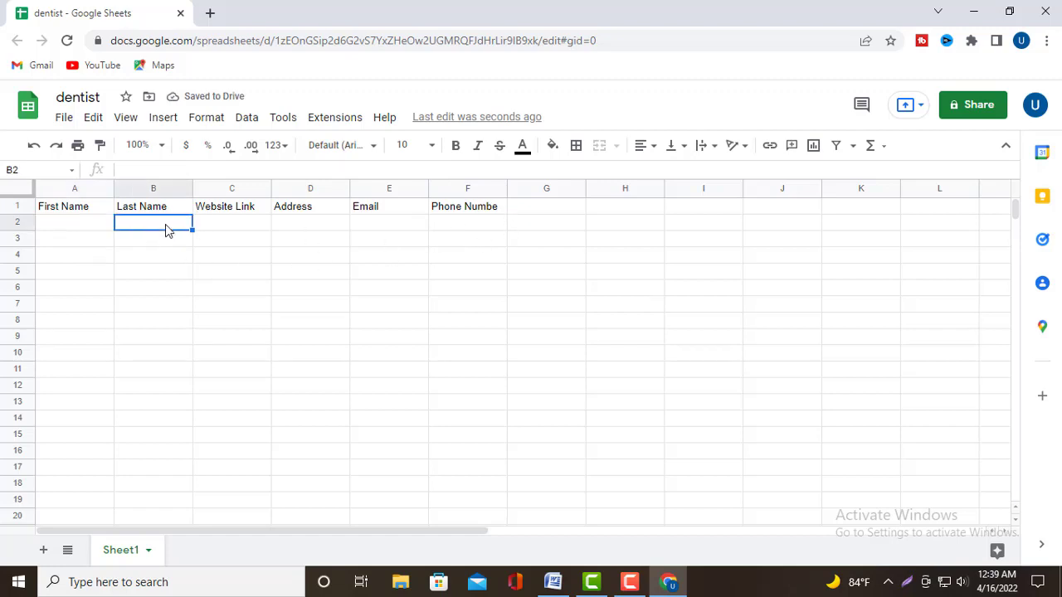
left_click(88, 226)
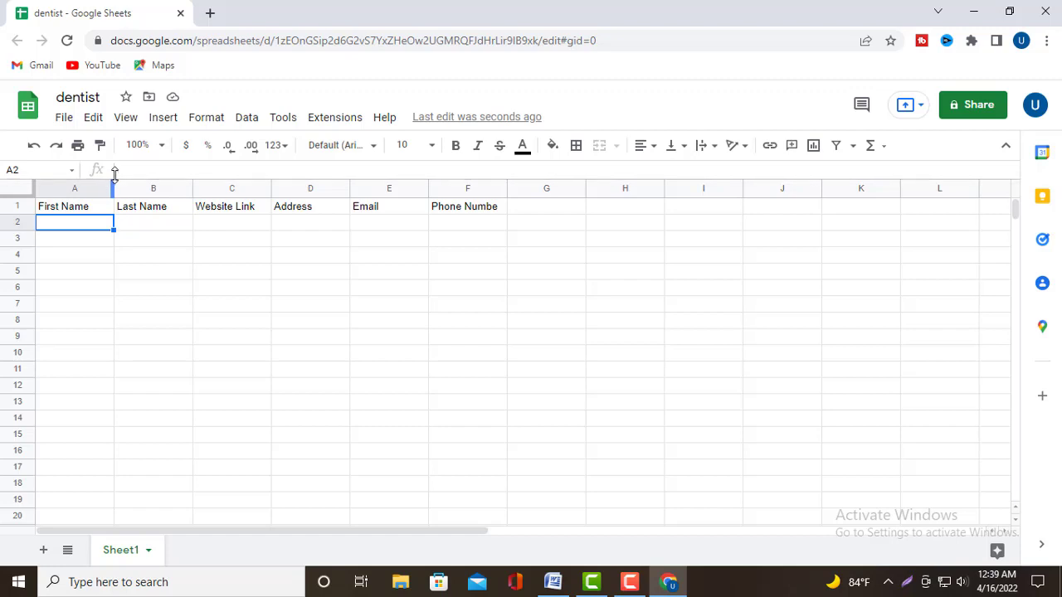
left_click_drag(114, 187, 92, 193)
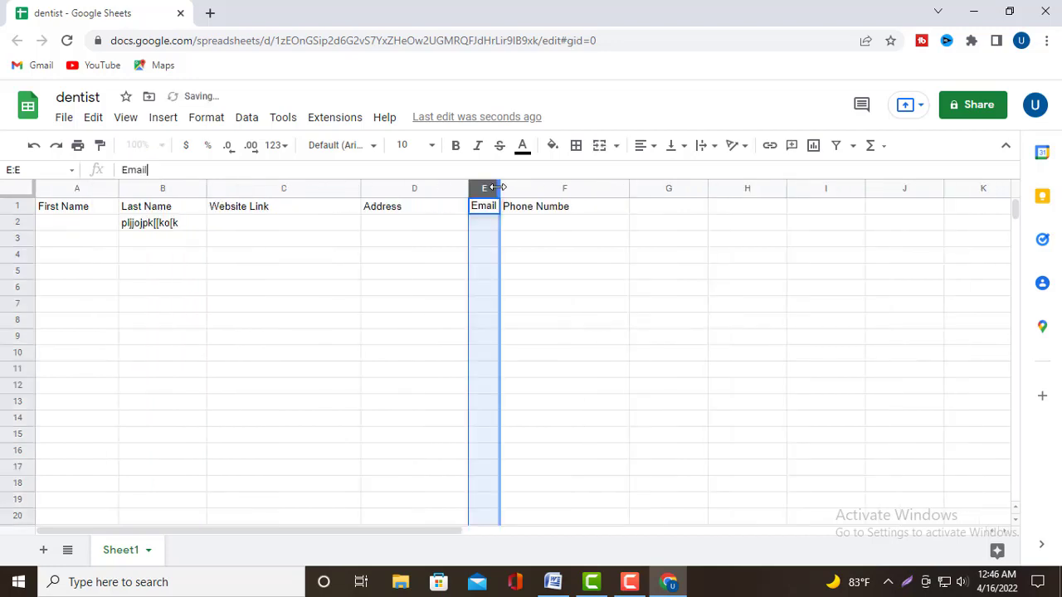
left_click_drag(500, 188, 572, 186)
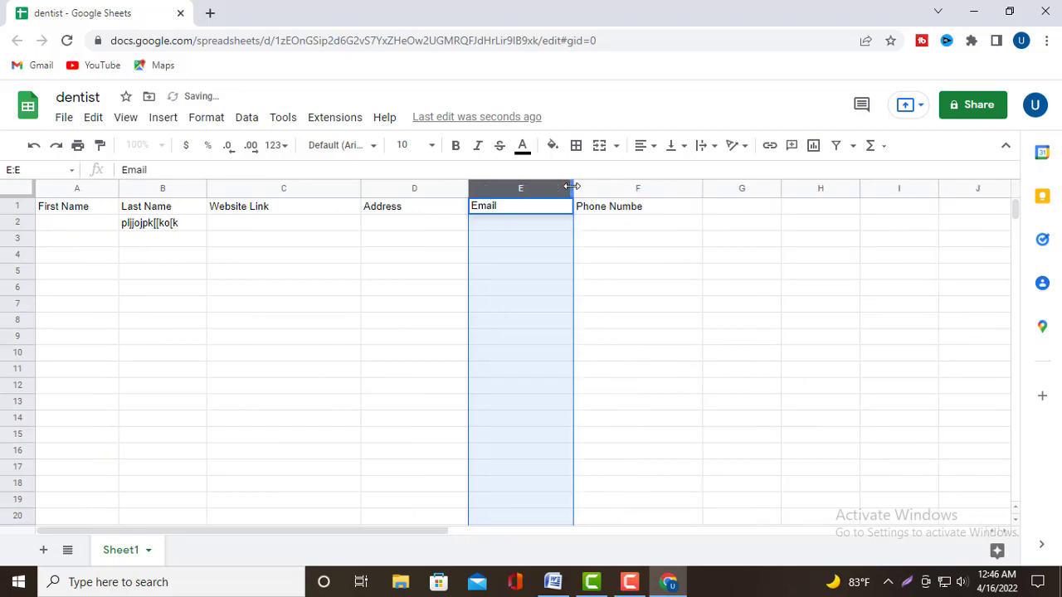
left_click(515, 224)
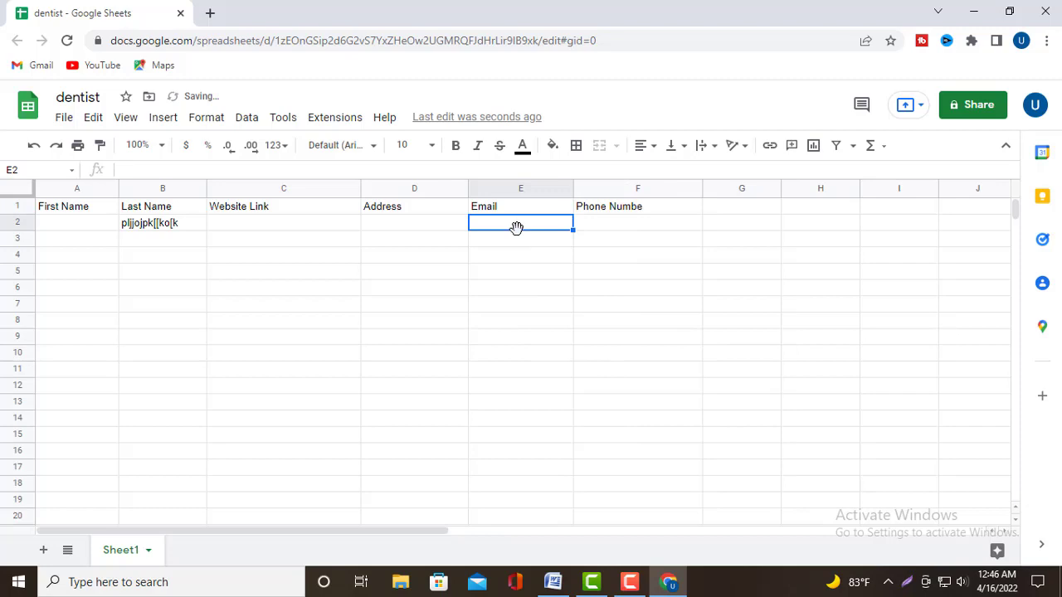
Delete the stray text from cell B2 under the Last Name header.
left_click(190, 232)
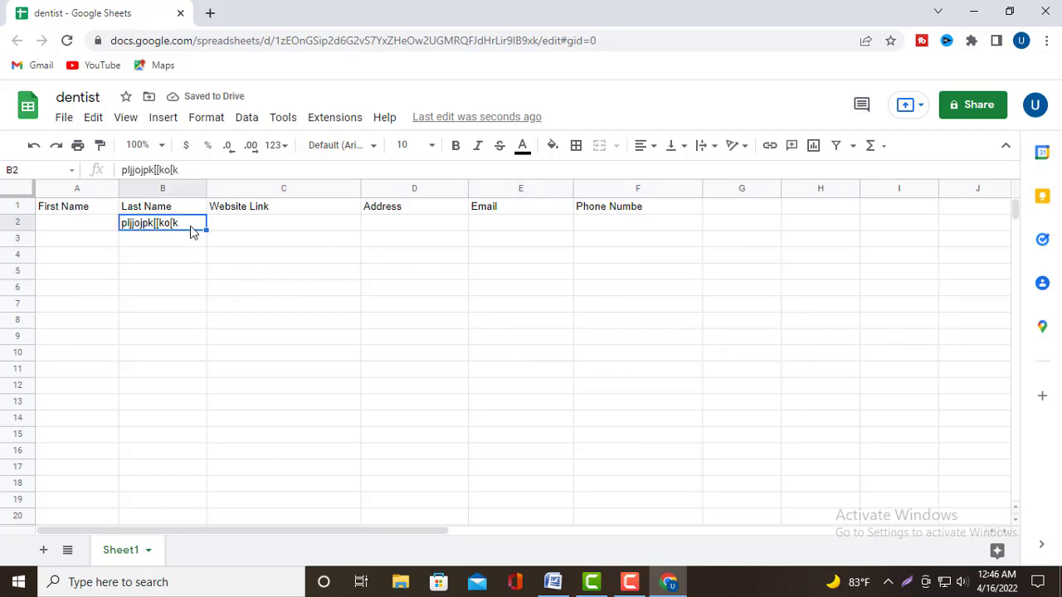
key("Delete")
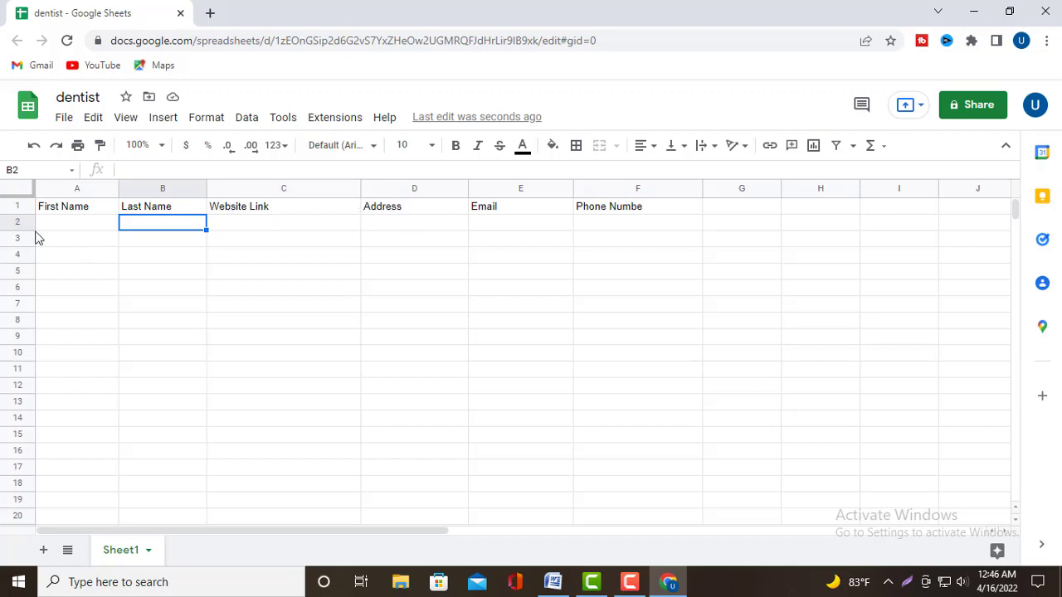
Center the column headers in row 1 horizontally.
left_click(17, 206)
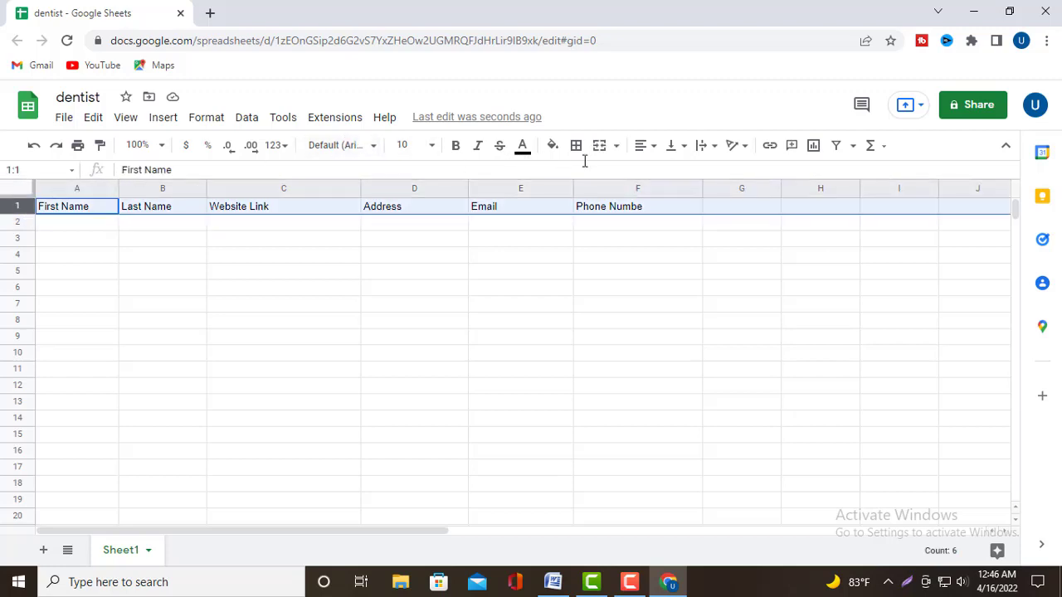
left_click(651, 155)
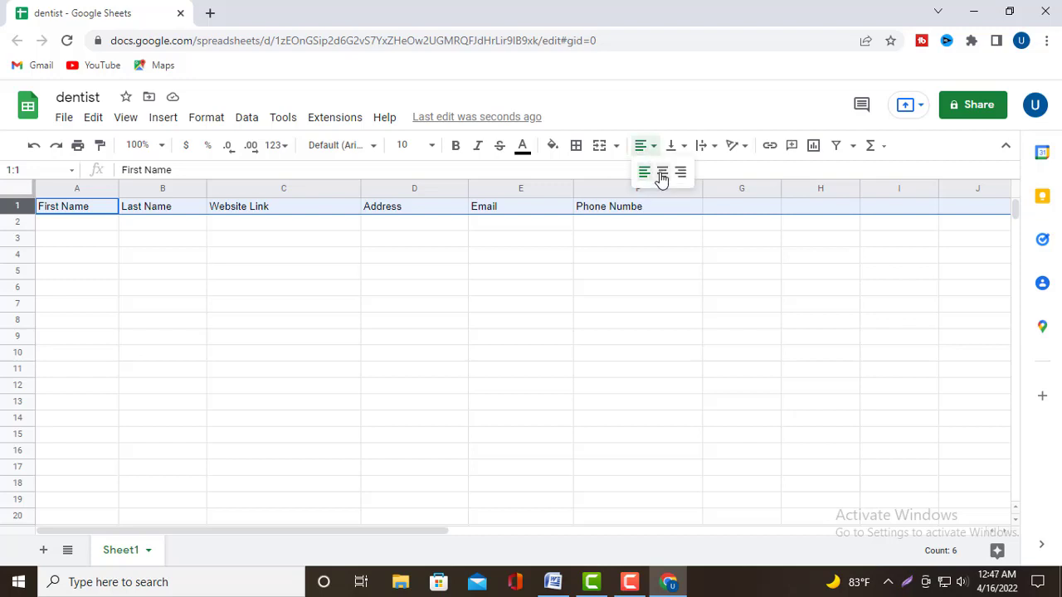
left_click(662, 176)
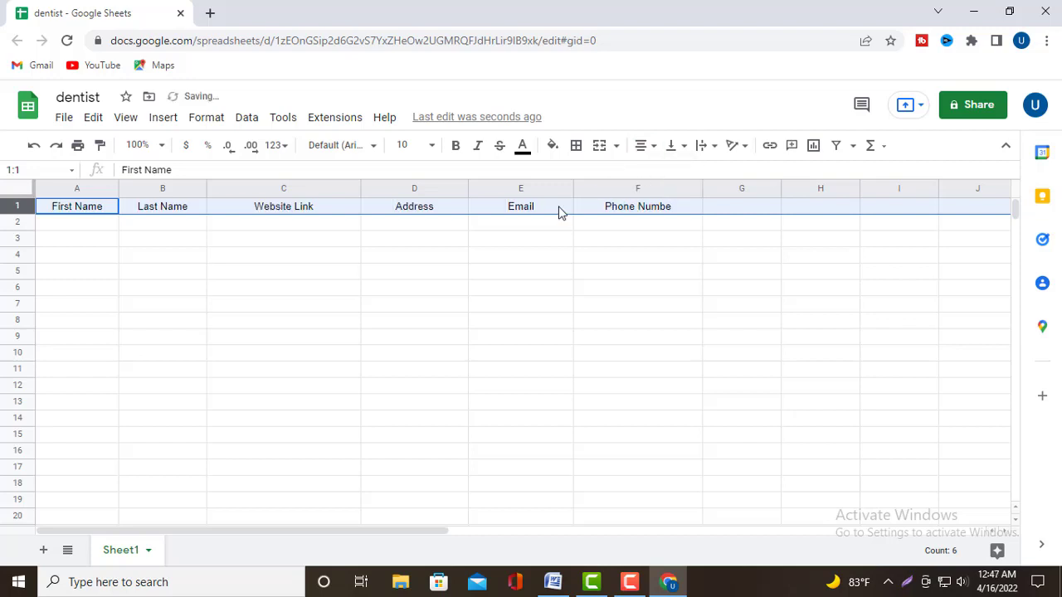
left_click(73, 237)
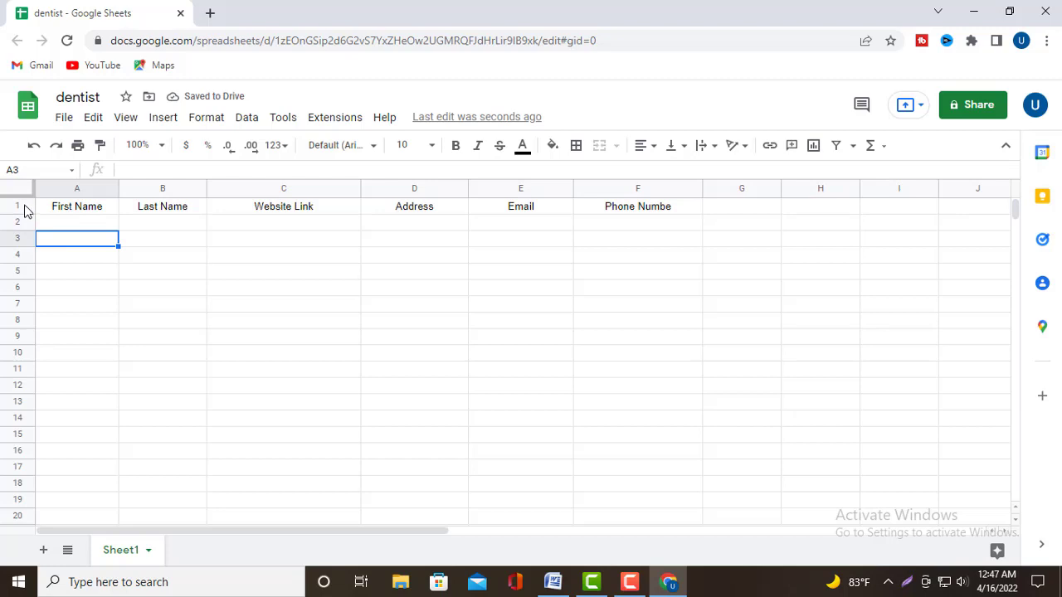
Freeze the sheet up to row 1 so the header row stays fixed.
left_click(17, 206)
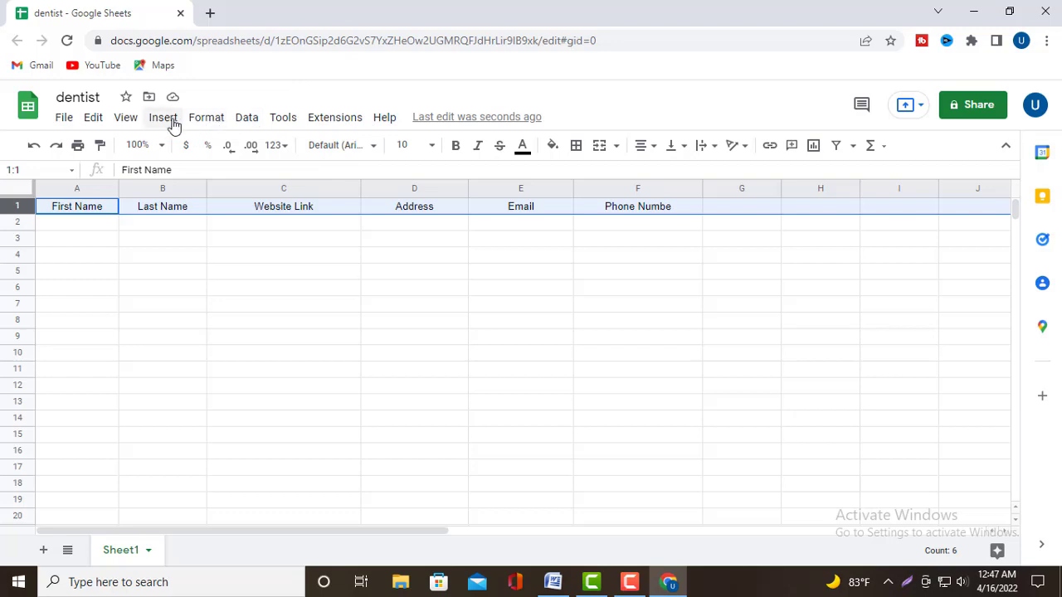
left_click(126, 117)
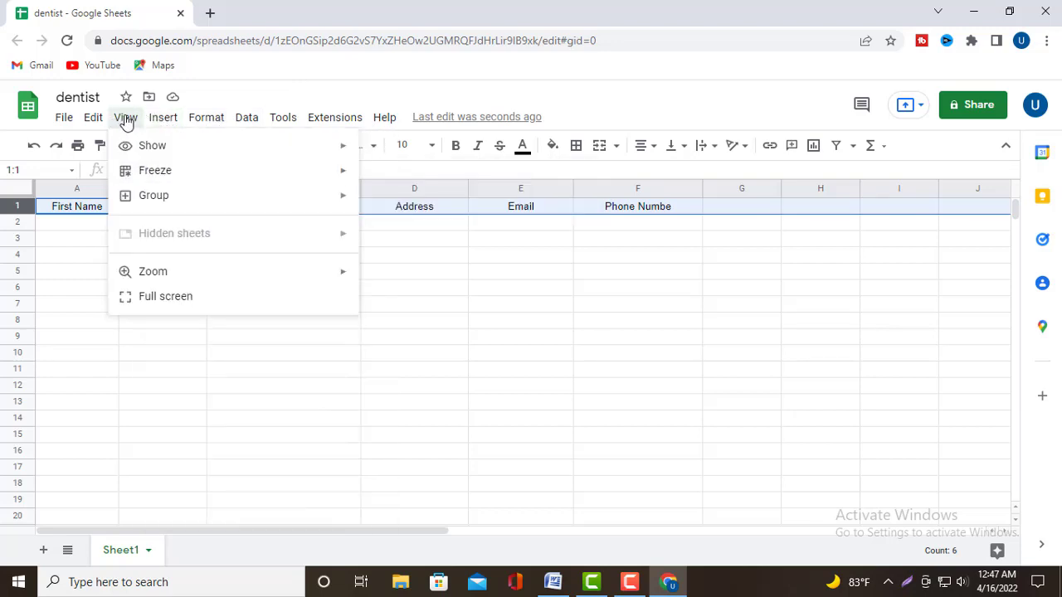
mouse_move(161, 171)
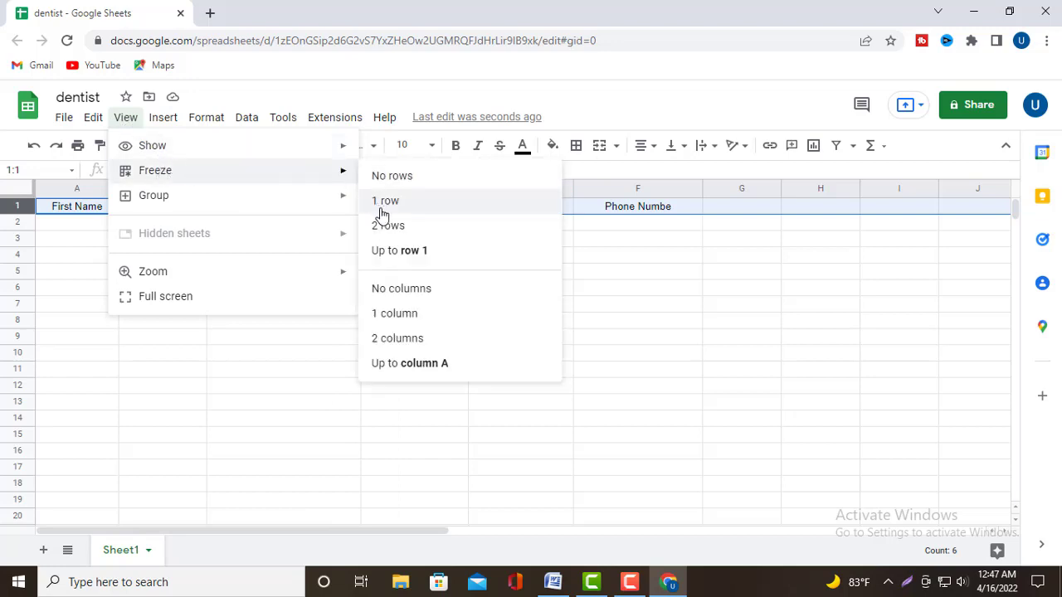
left_click(421, 251)
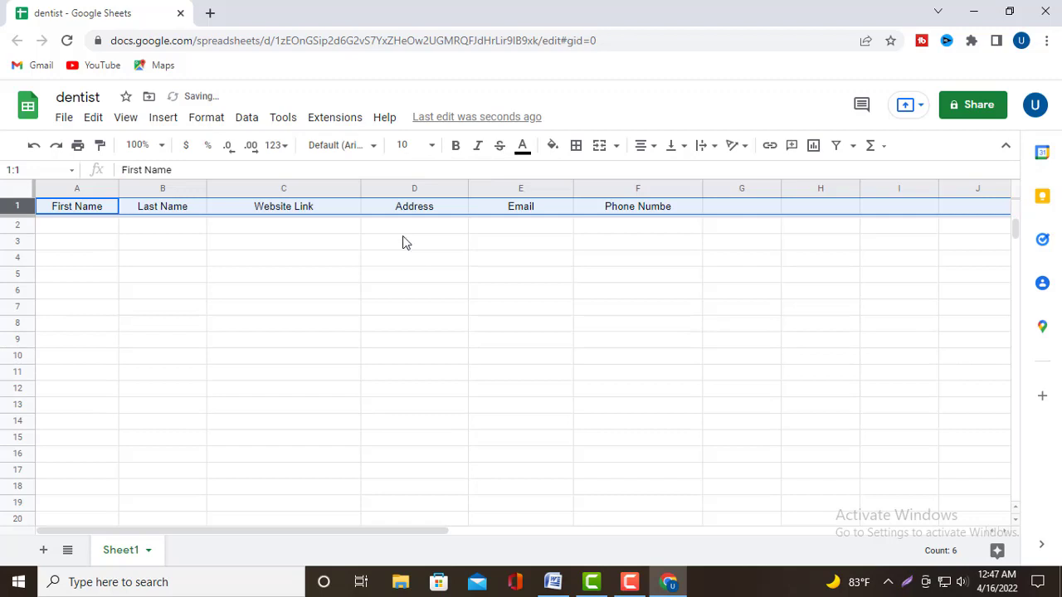
left_click(145, 247)
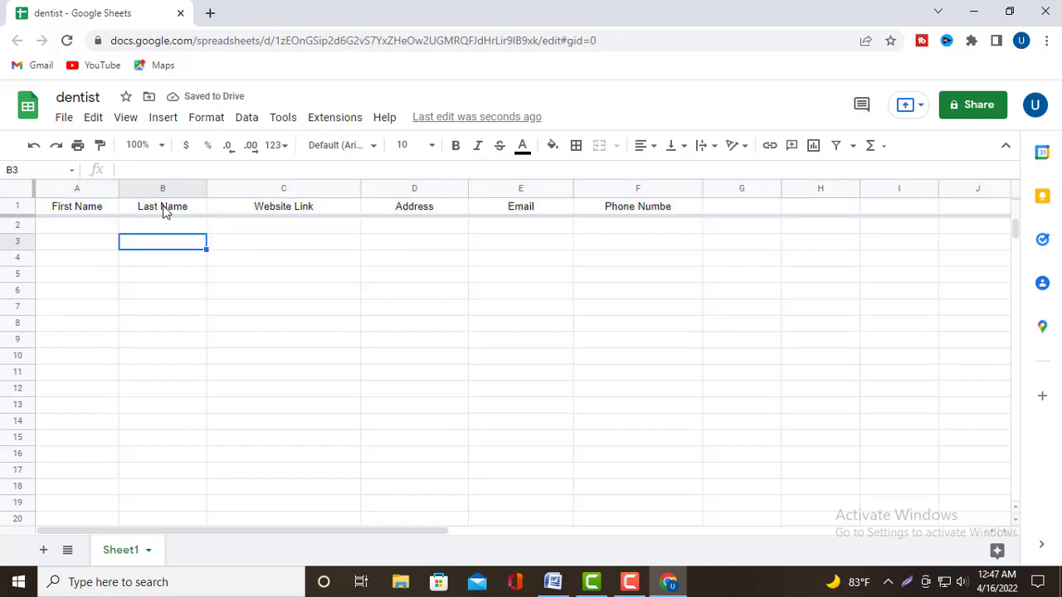
Fill the entire header row 1 with a light red background color.
left_click(25, 205)
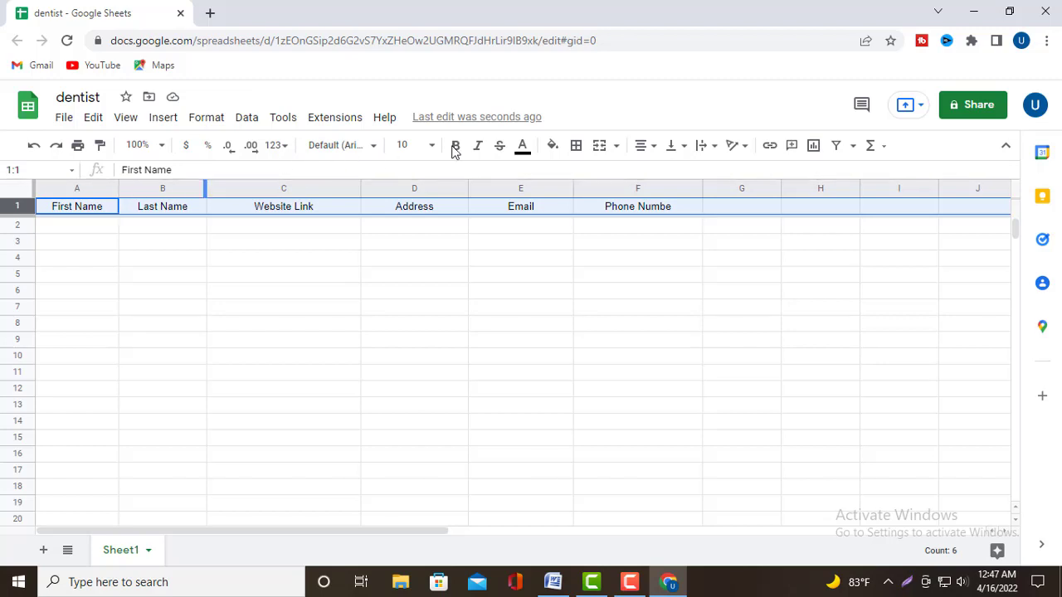
left_click(554, 148)
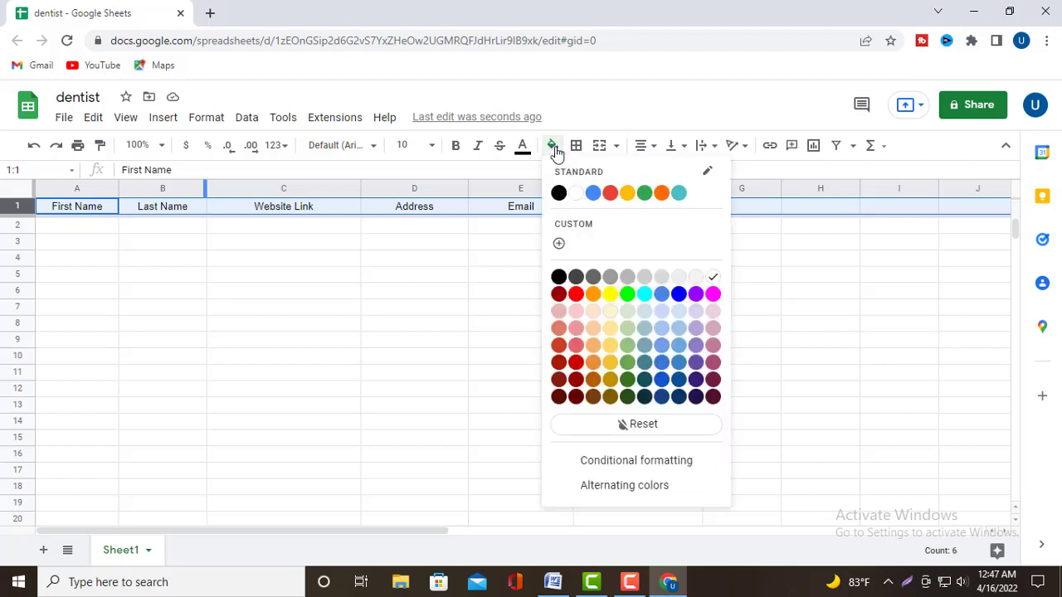
left_click(579, 336)
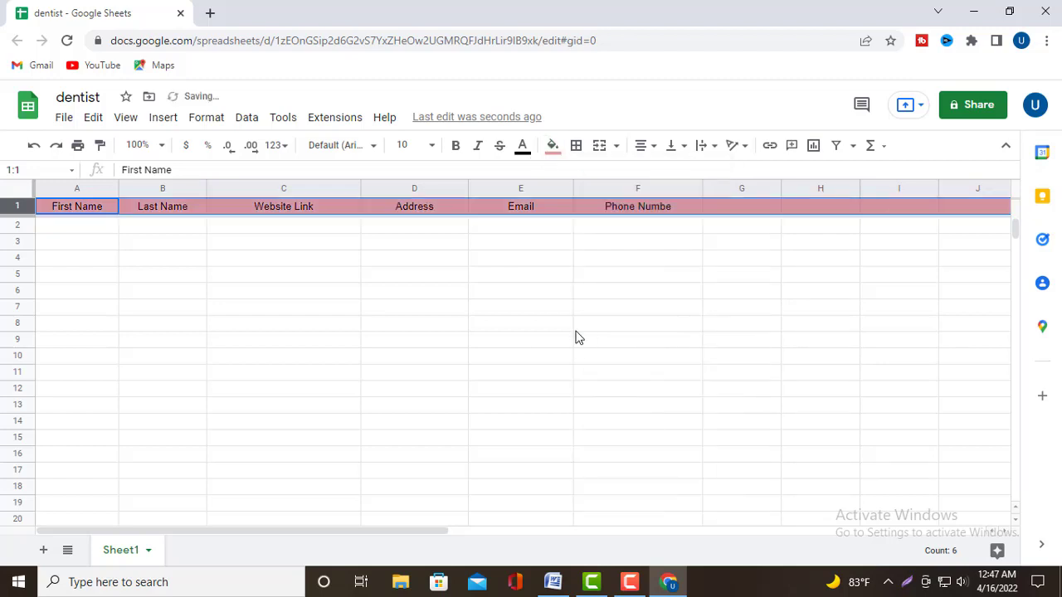
left_click(262, 266)
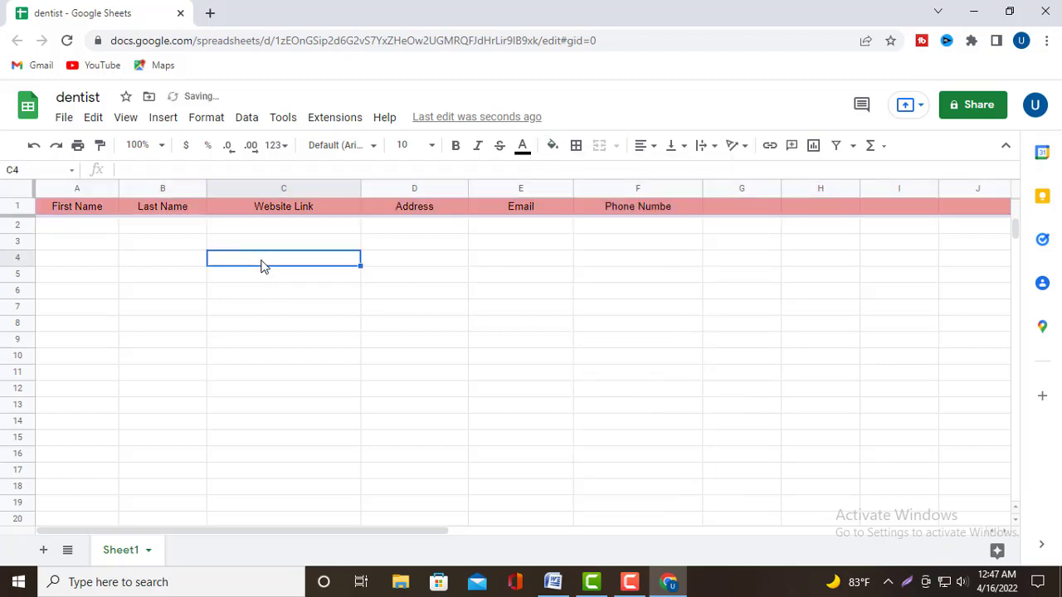
Set the font size of the header row 1 to 12.
left_click(25, 205)
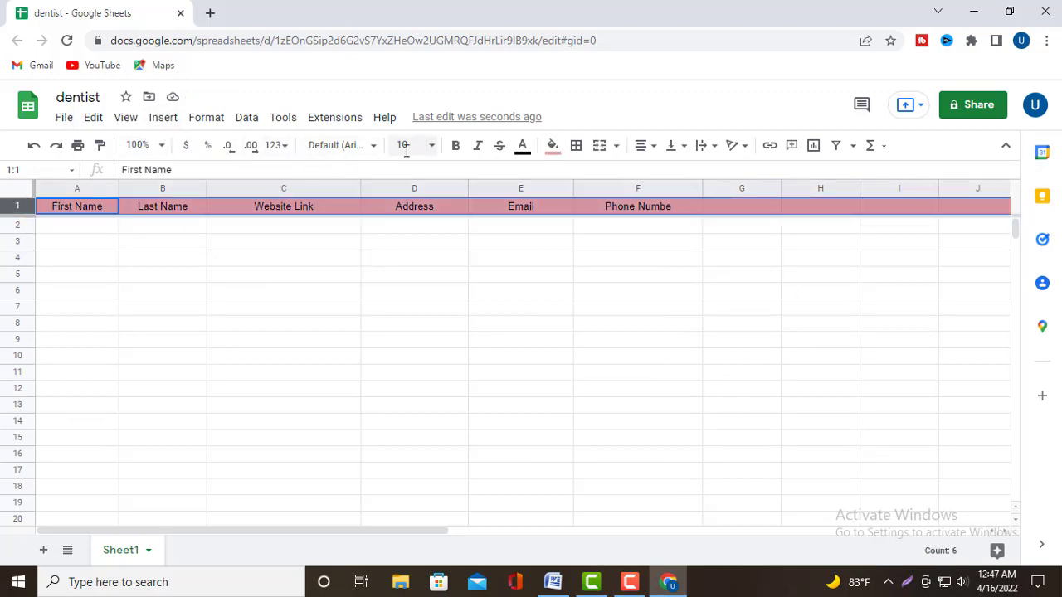
left_click(432, 146)
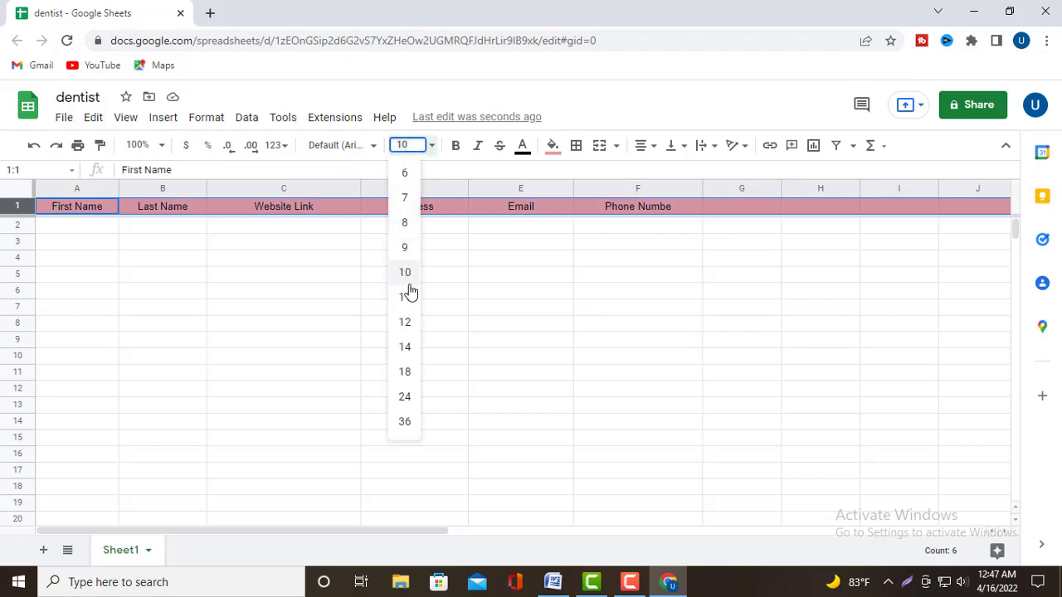
left_click(405, 323)
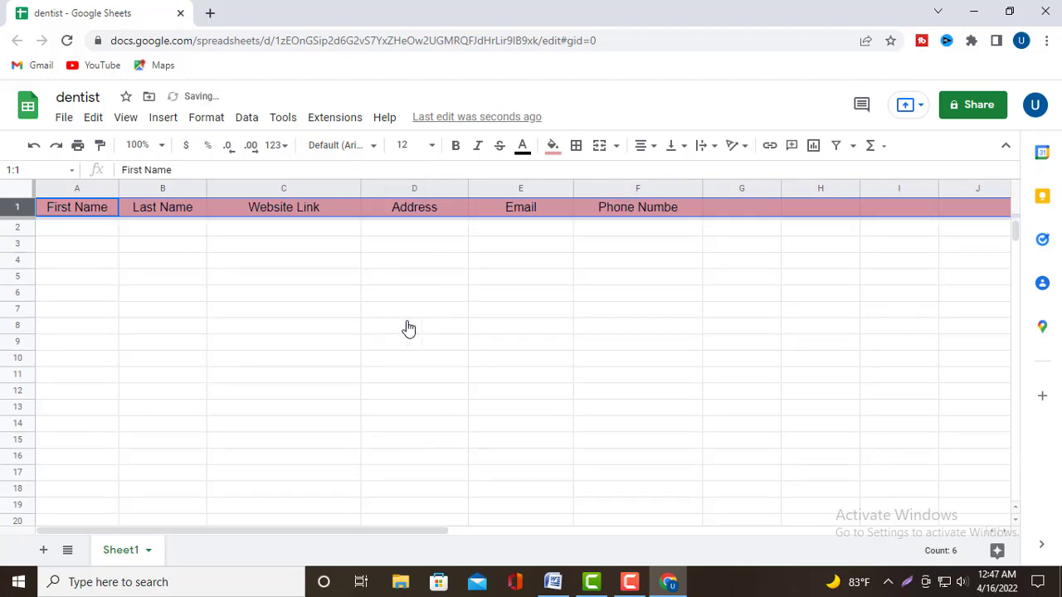
left_click(260, 262)
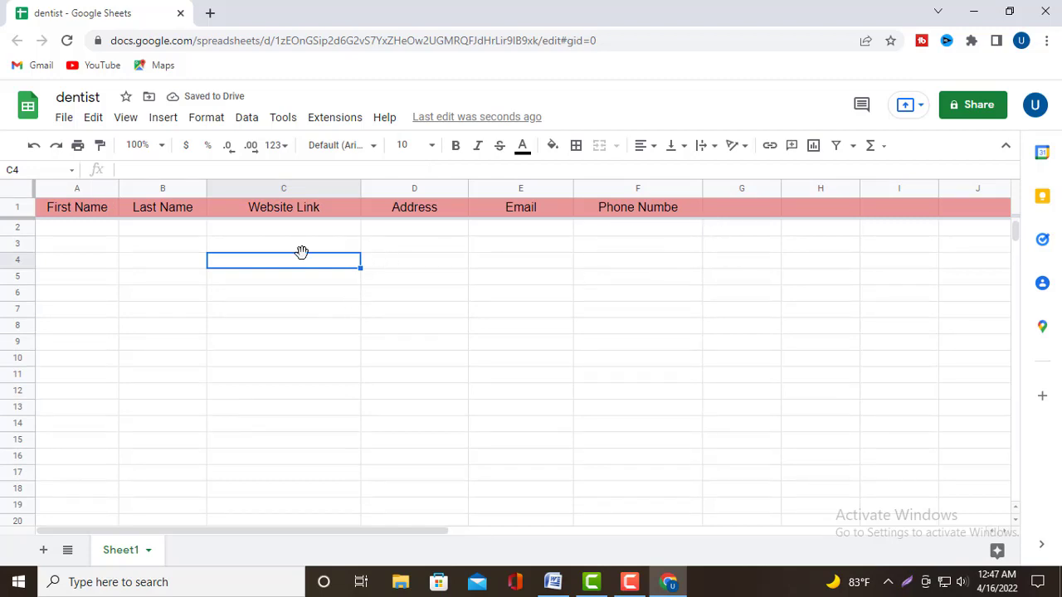
double_click(87, 235)
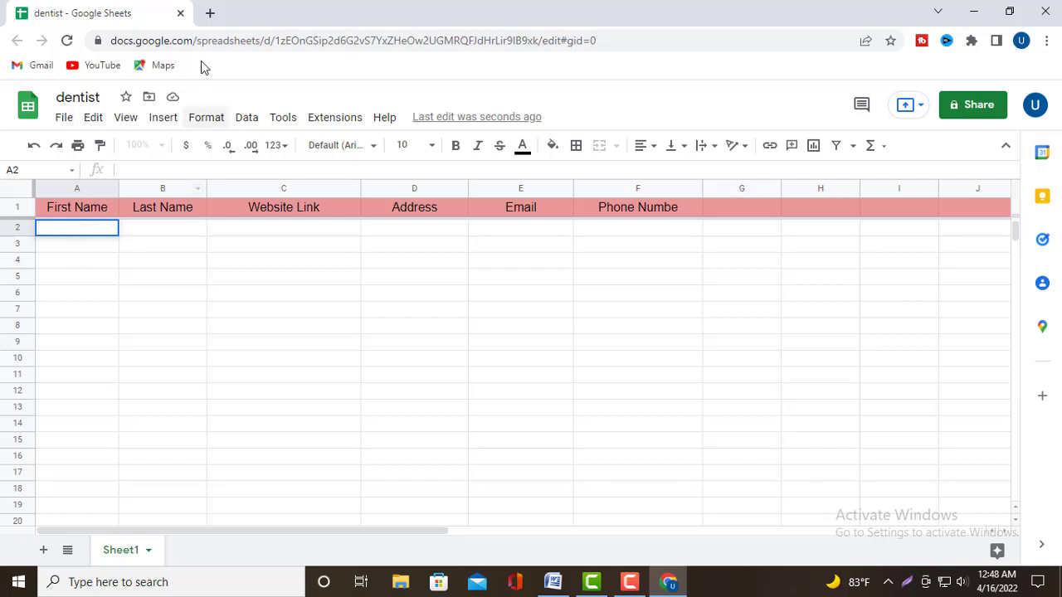
Search Google for "the real yellow pages" in a new browser tab.
left_click(212, 16)
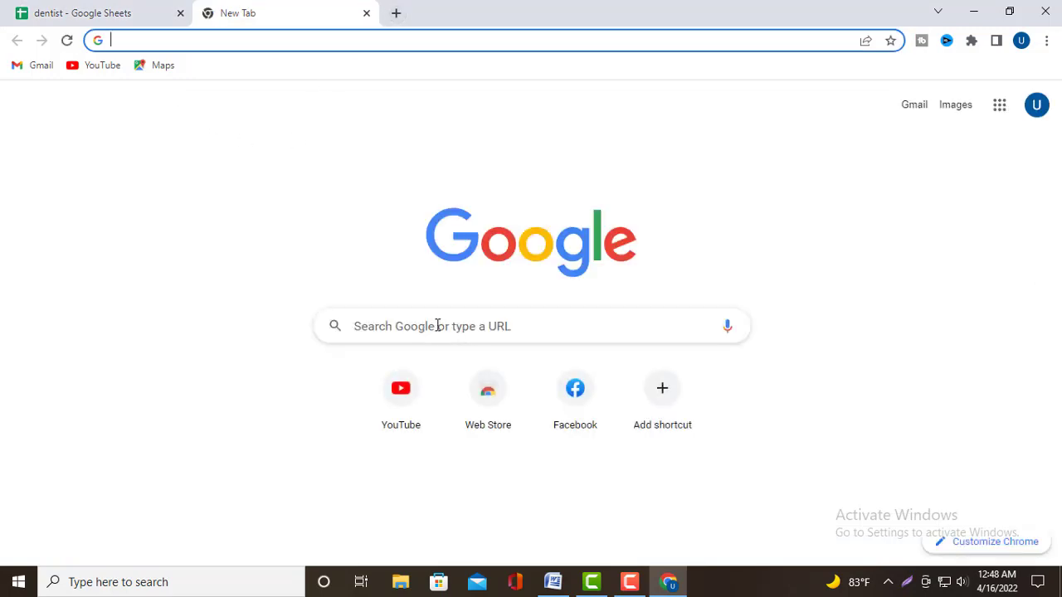
left_click(437, 327)
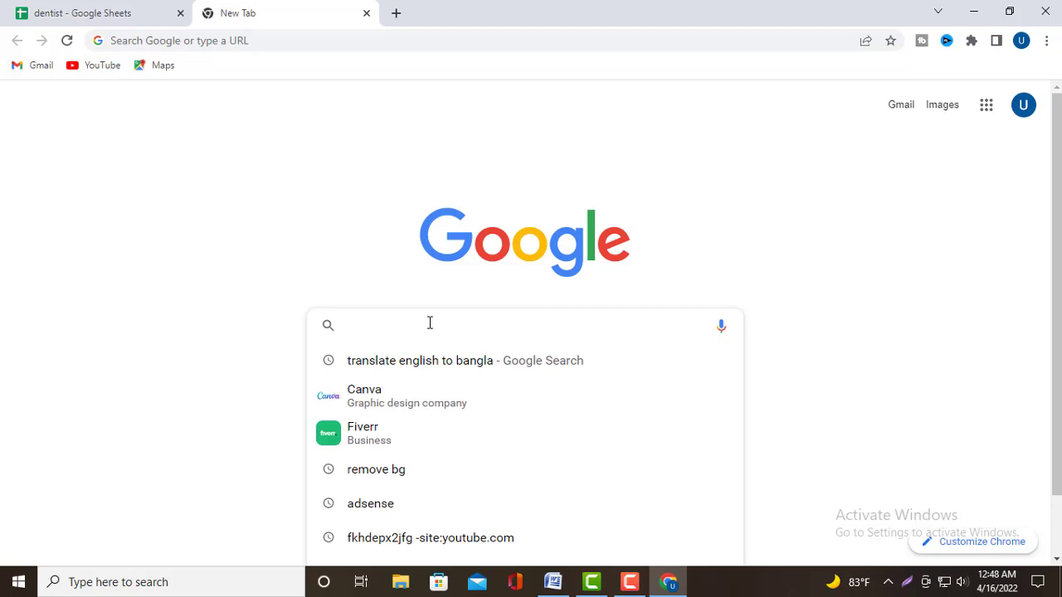
type("the")
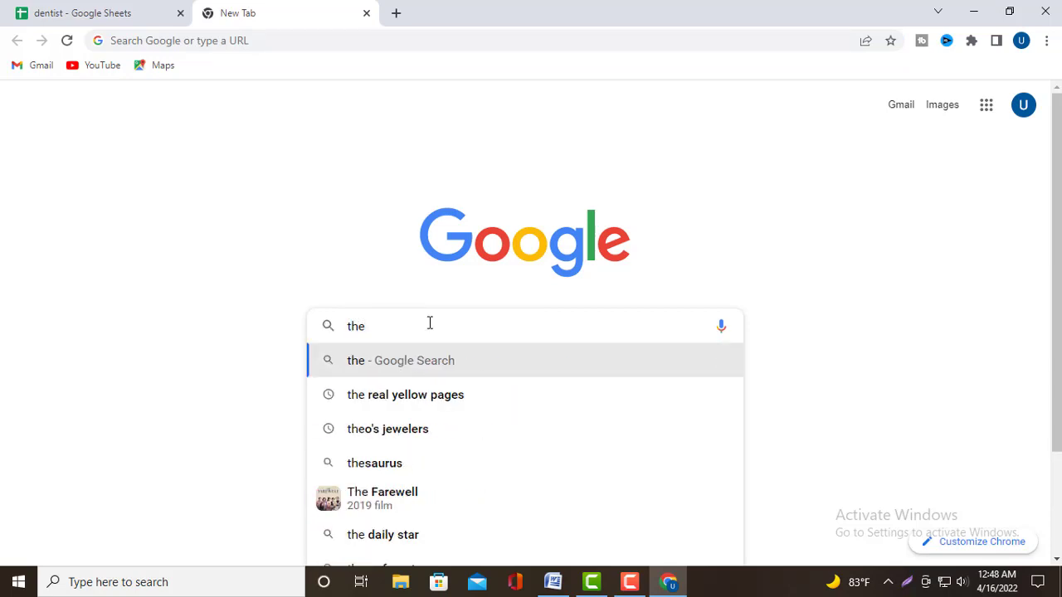
left_click(451, 398)
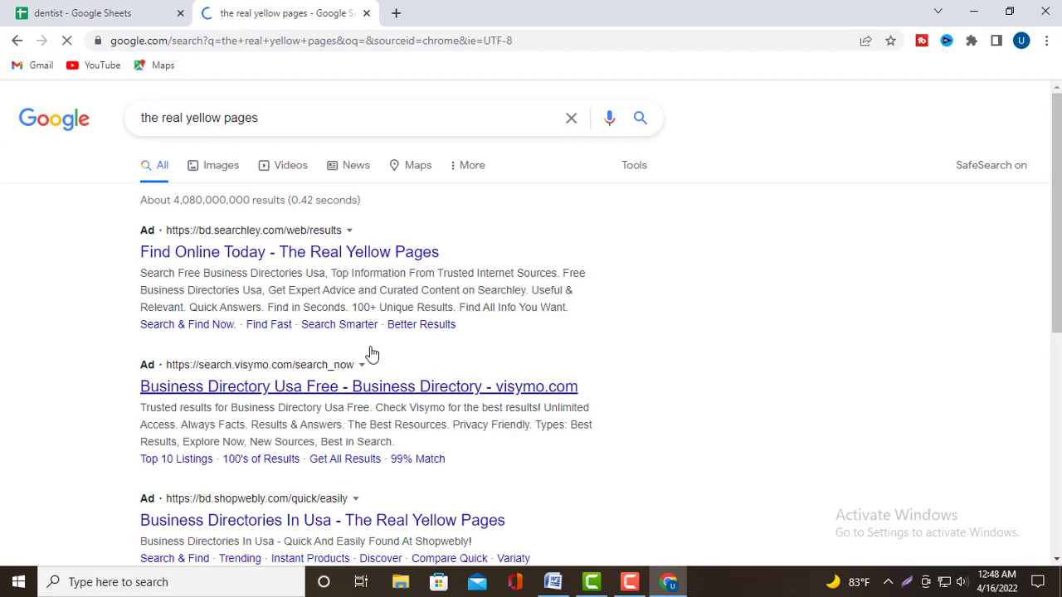
Open the yellowpages.com search result "The Real Yellow Pages® | YP.com" in a new tab and switch to it.
scroll(290, 325, "down", 5)
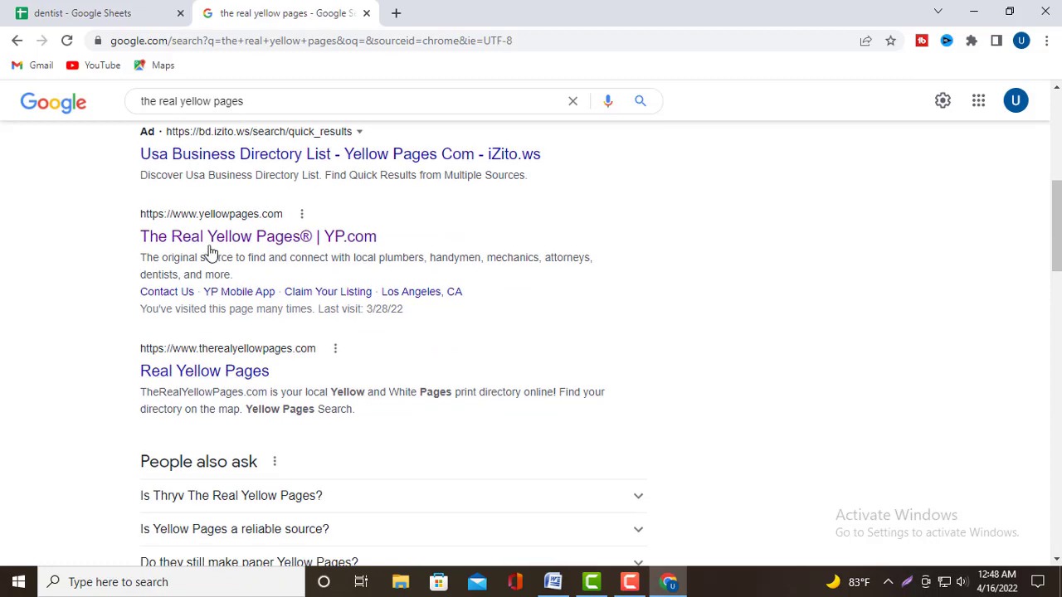
left_click(222, 248)
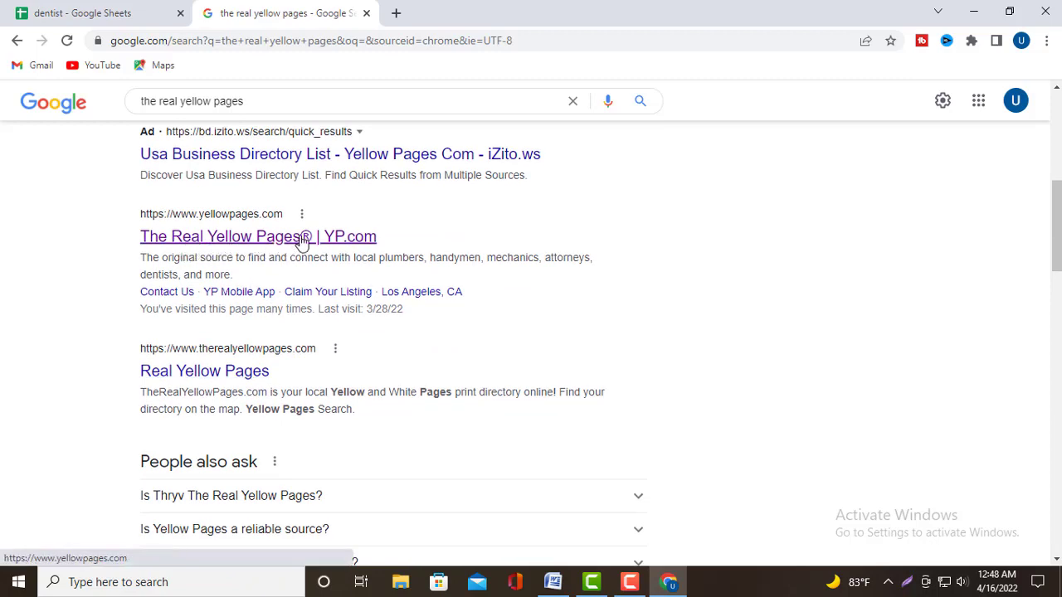
right_click(254, 239)
left_click(282, 247)
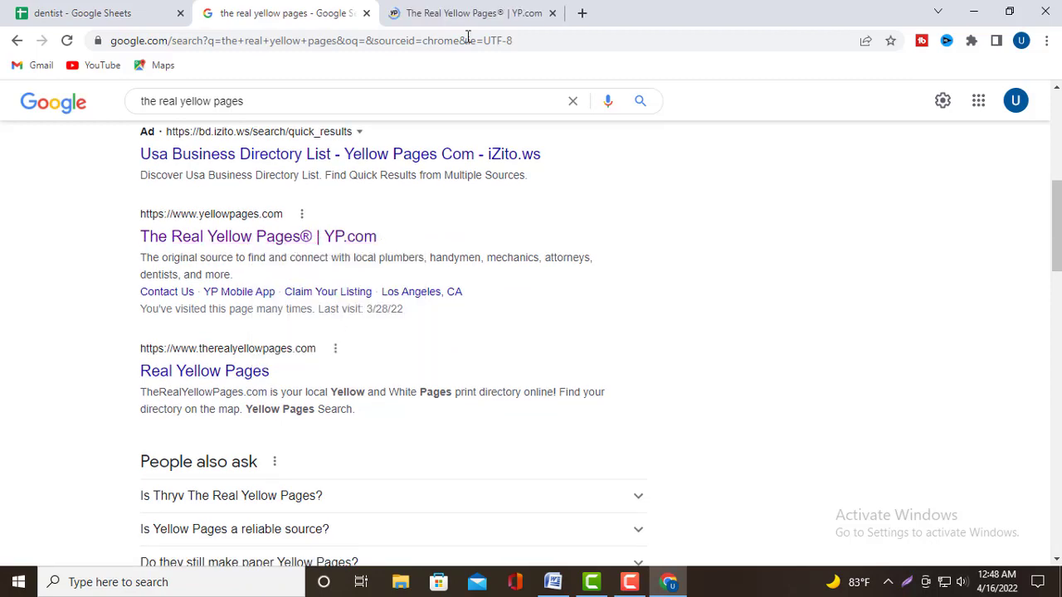
left_click(488, 11)
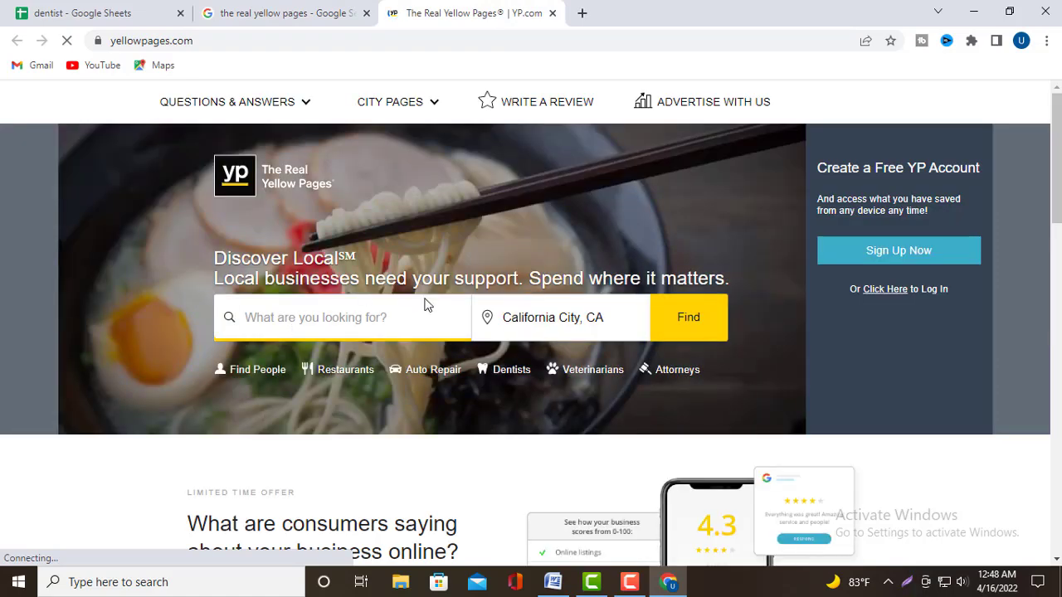
Enter "dentist" as the business search term on the Yellow Pages home page.
left_click(345, 319)
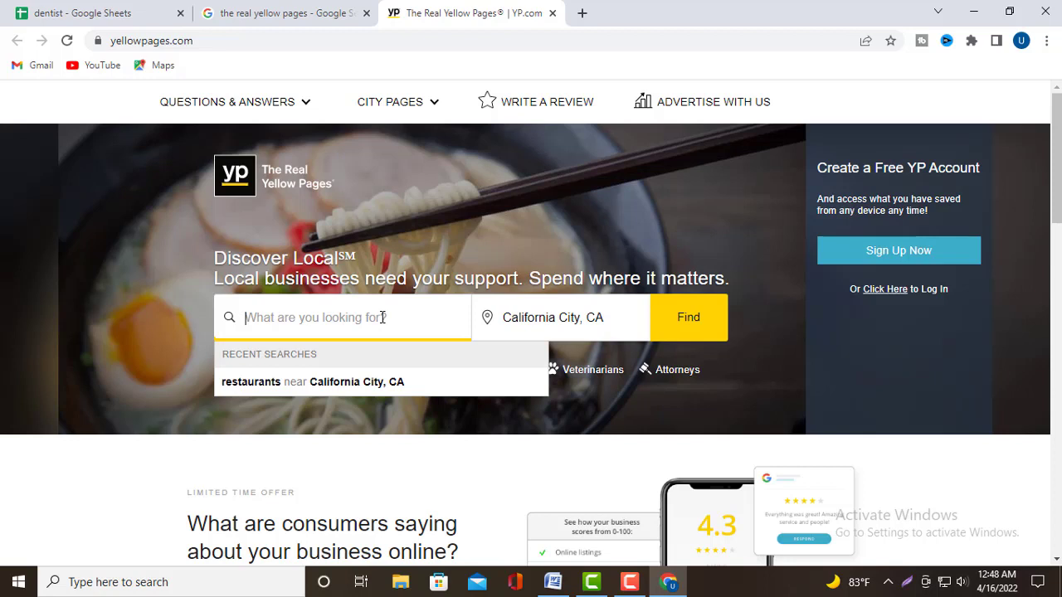
left_click(648, 399)
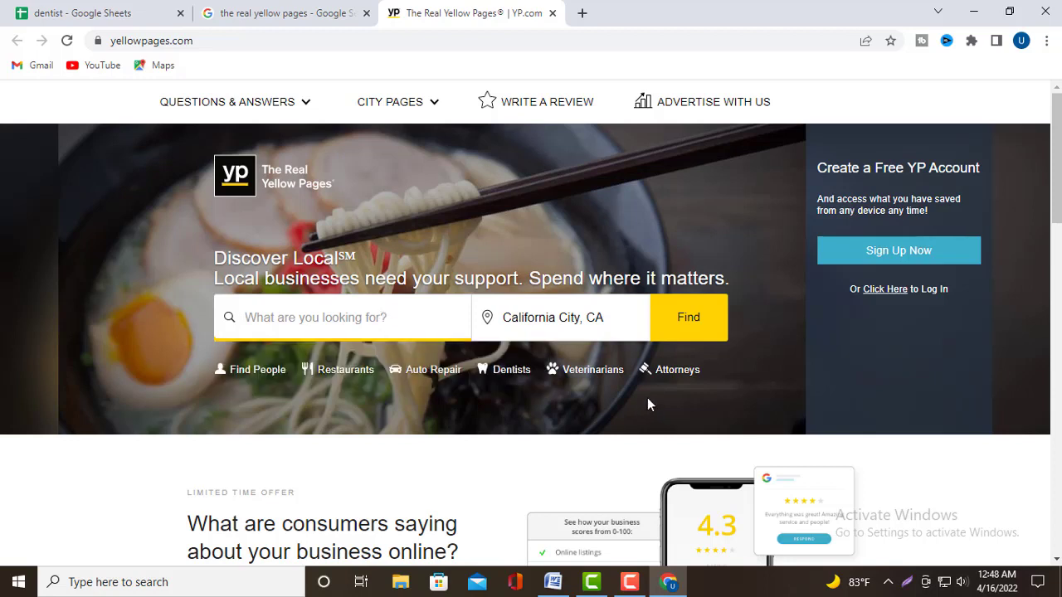
left_click(301, 321)
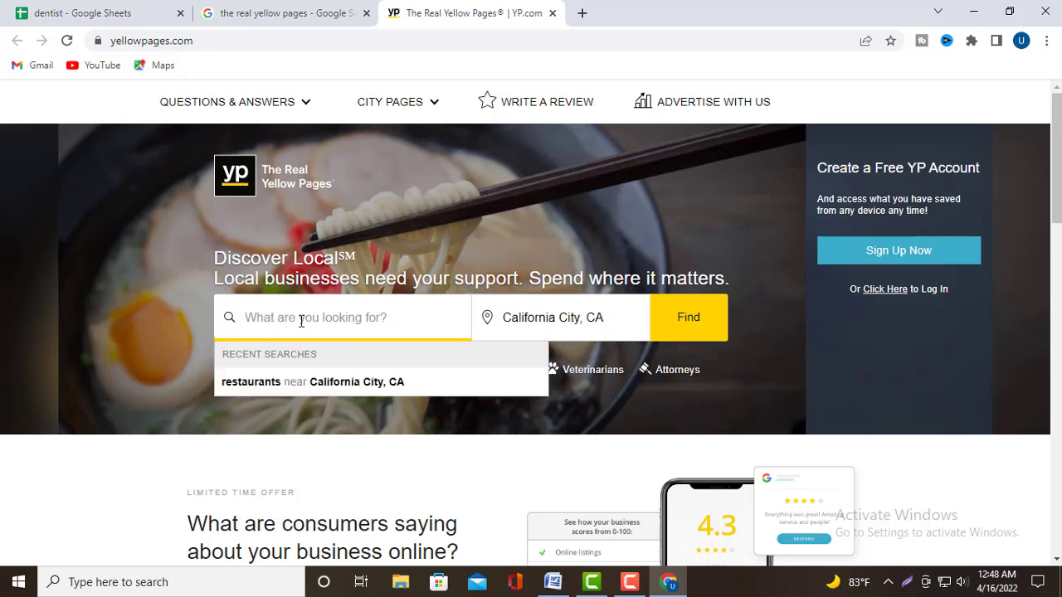
type("de")
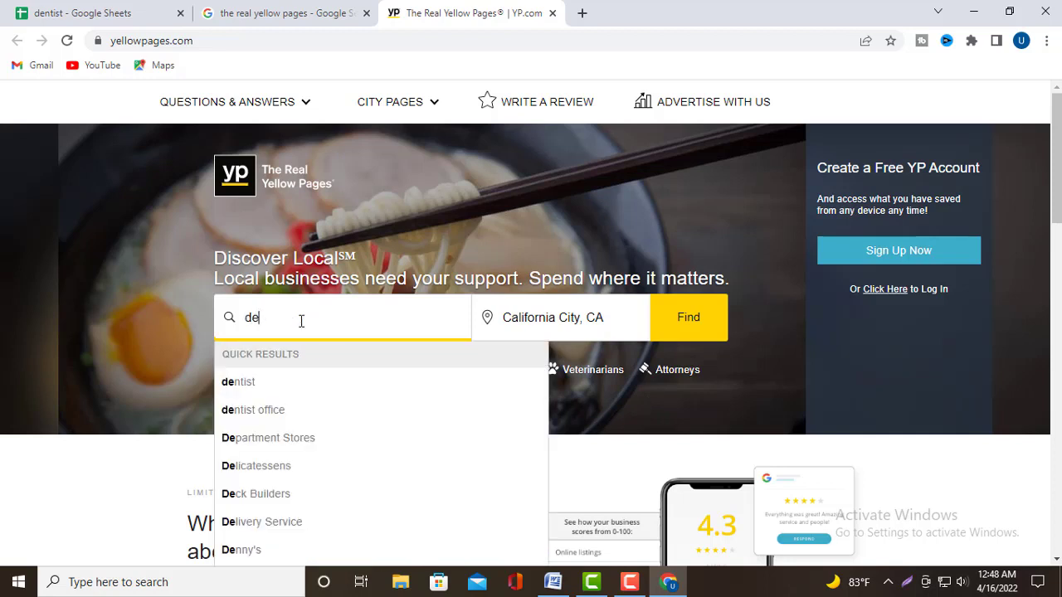
type("ntist")
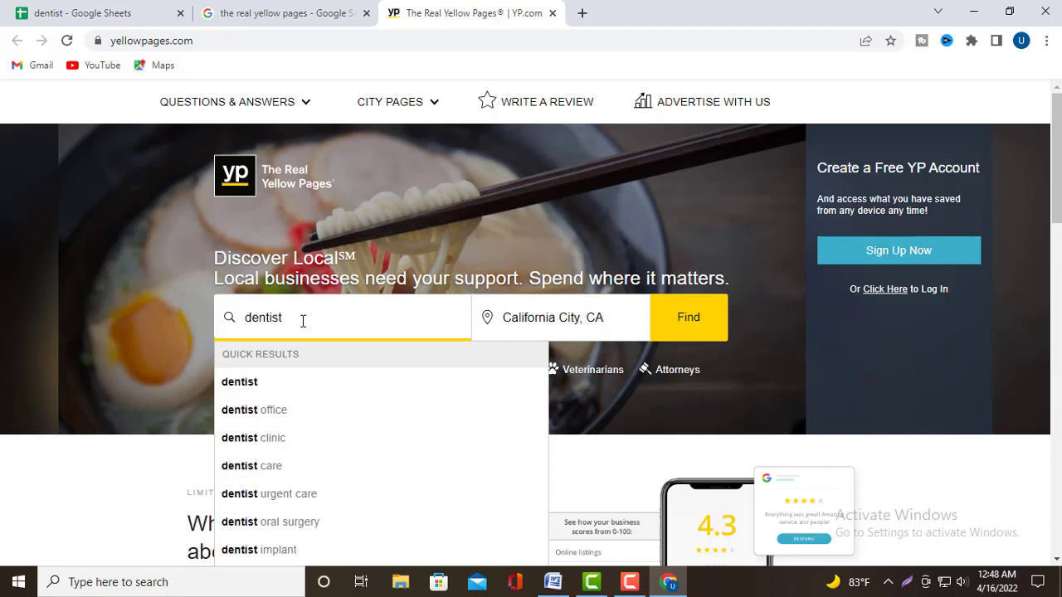
Replace the search location with the suggested location "New York City, NY".
left_click(632, 320)
key("ctrl+a")
key("BackSpace")
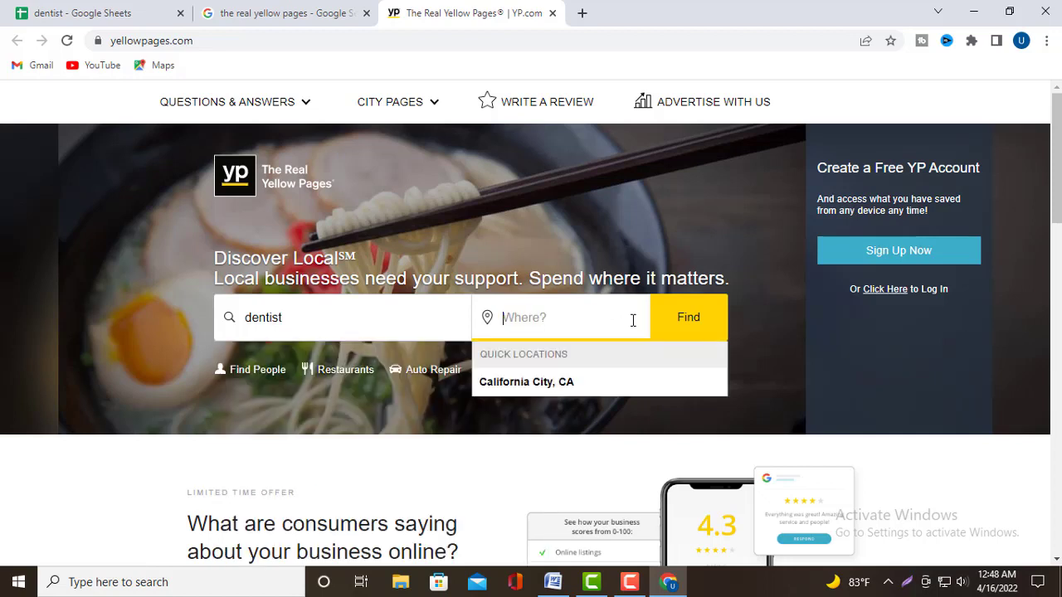
type("new")
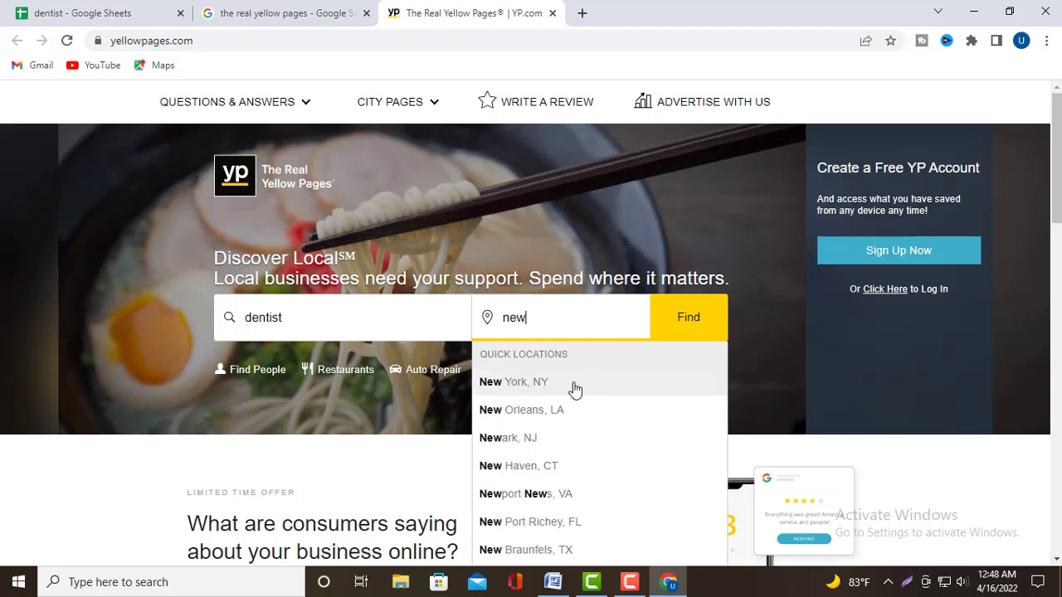
left_click(521, 383)
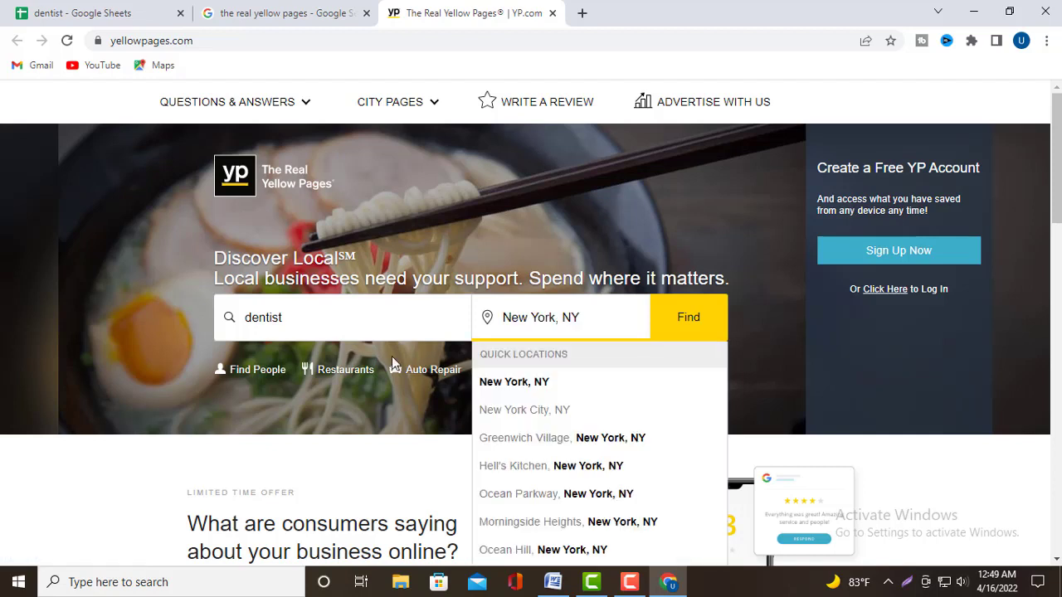
left_click(540, 409)
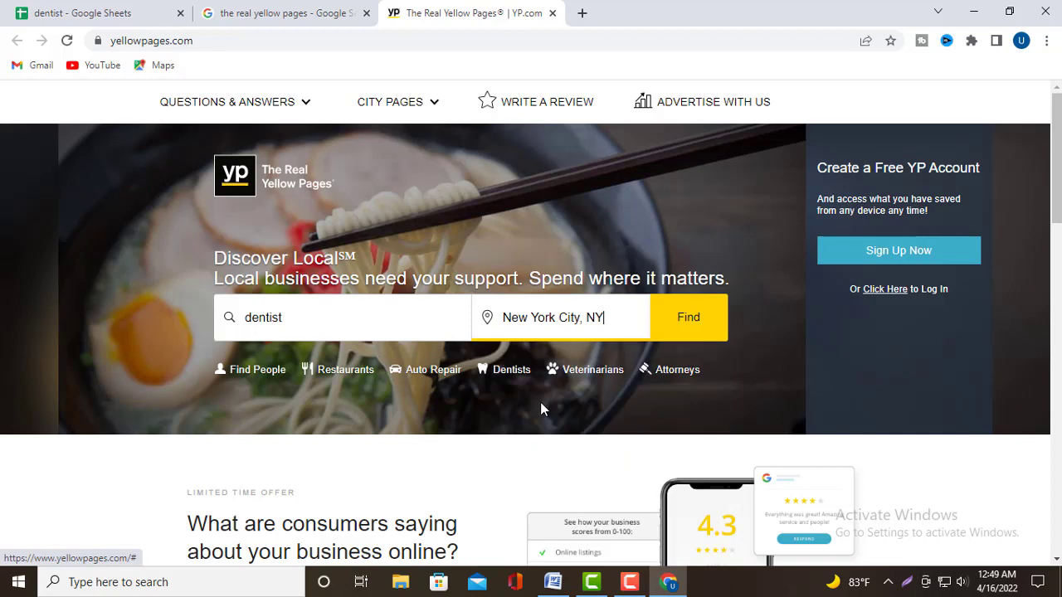
Run the dentist search for New York City, NY and look through the listed dental practices.
left_click(691, 317)
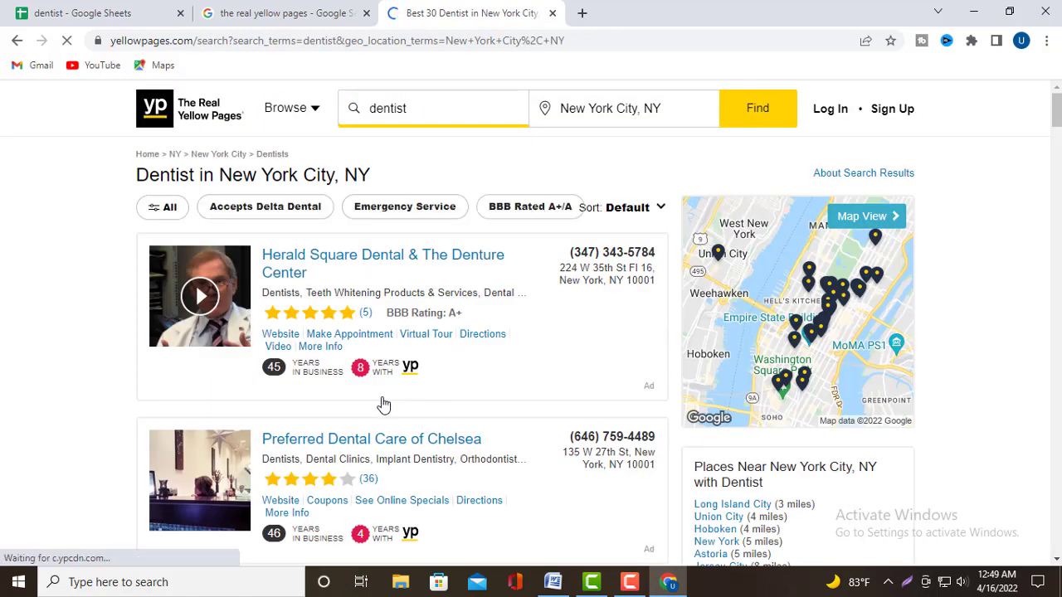
scroll(349, 412, "down", 2)
scroll(348, 412, "down", 6)
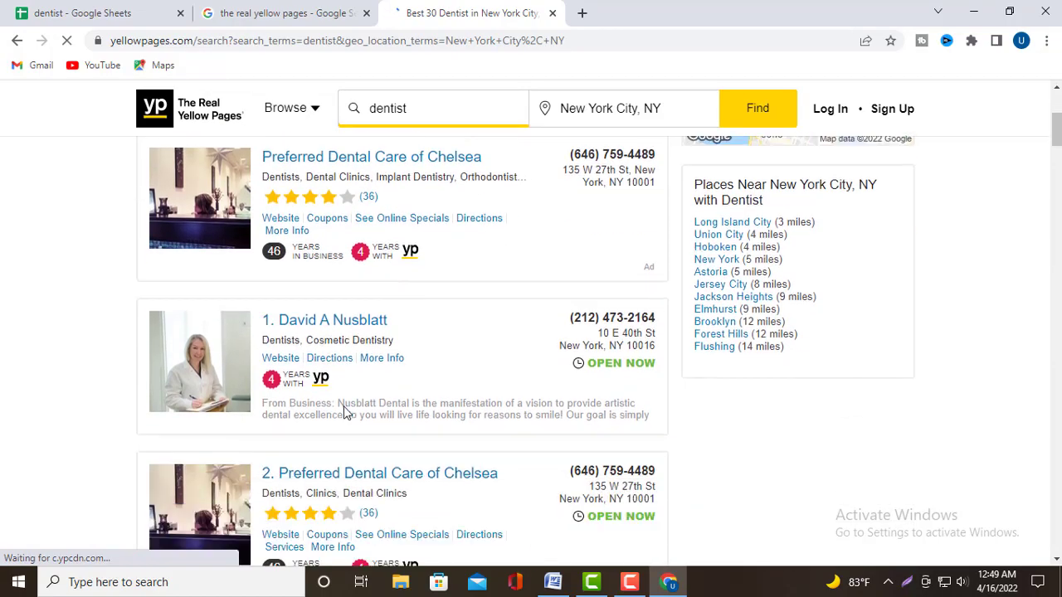
scroll(338, 407, "down", 16)
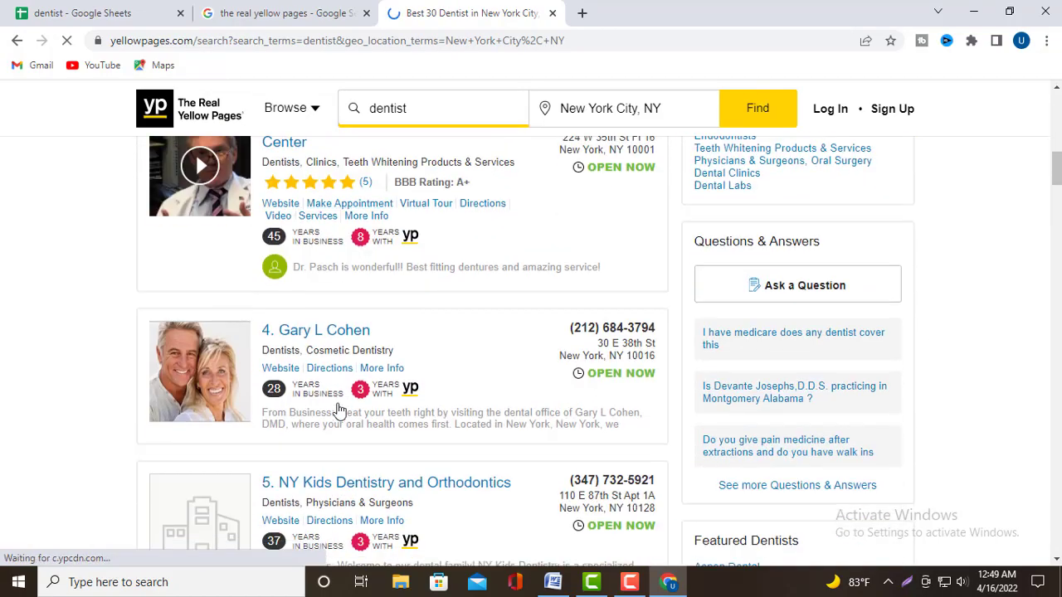
scroll(332, 394, "down", 15)
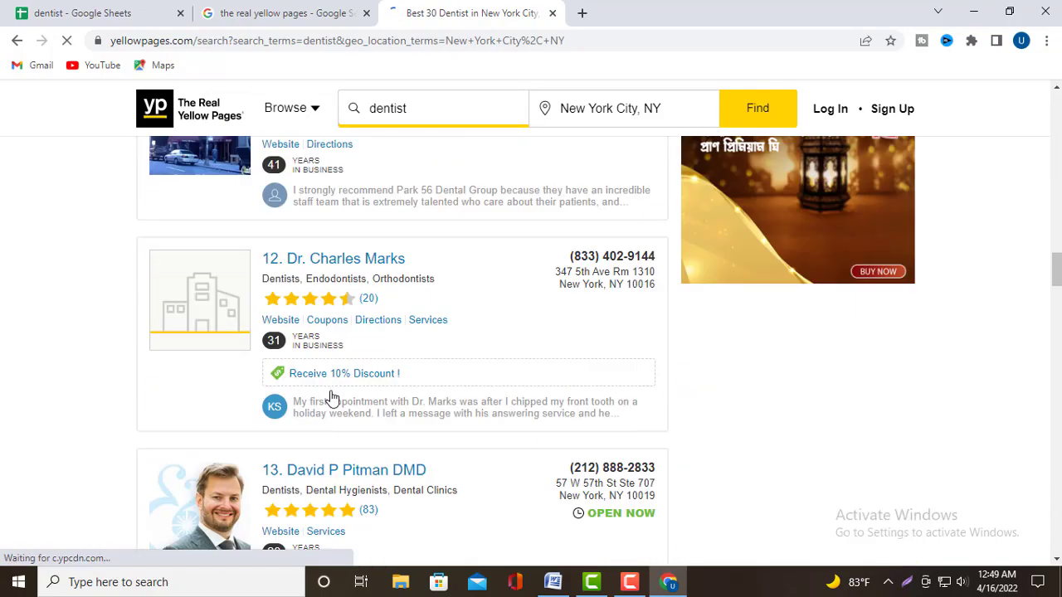
scroll(336, 386, "down", 15)
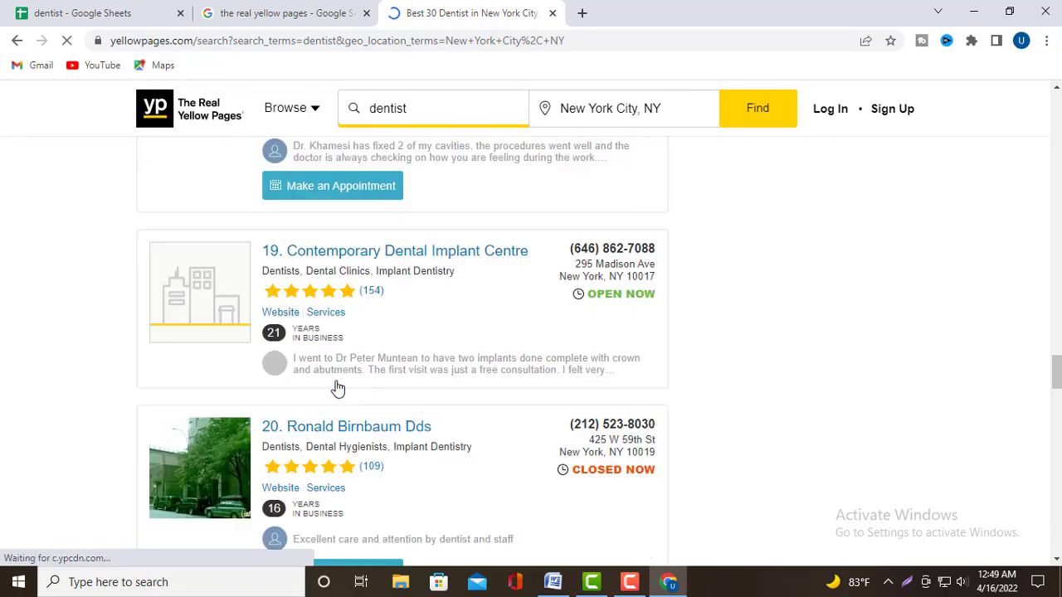
scroll(440, 406, "up", 20)
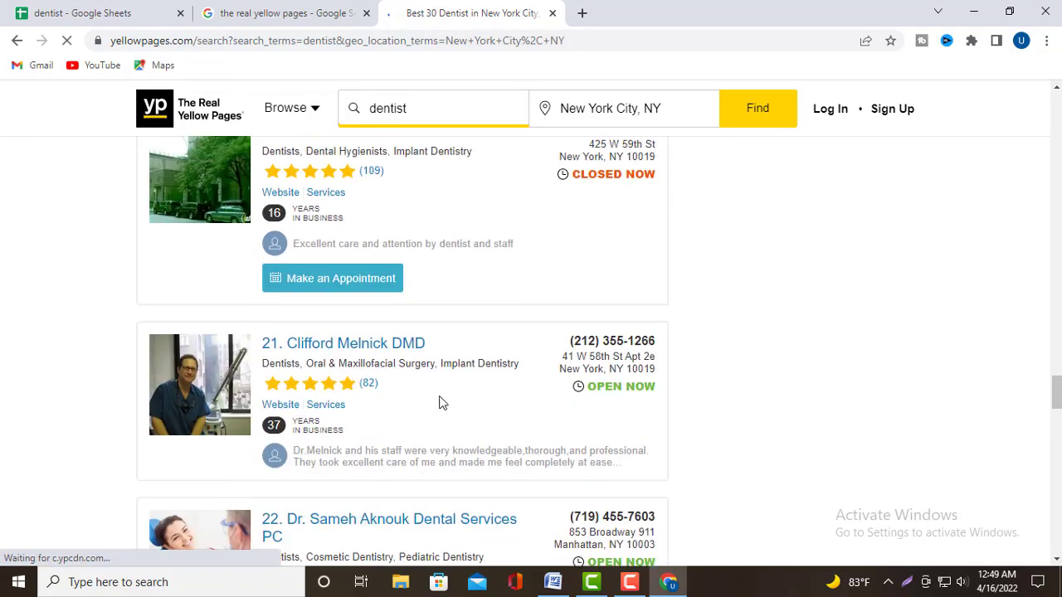
scroll(440, 405, "up", 20)
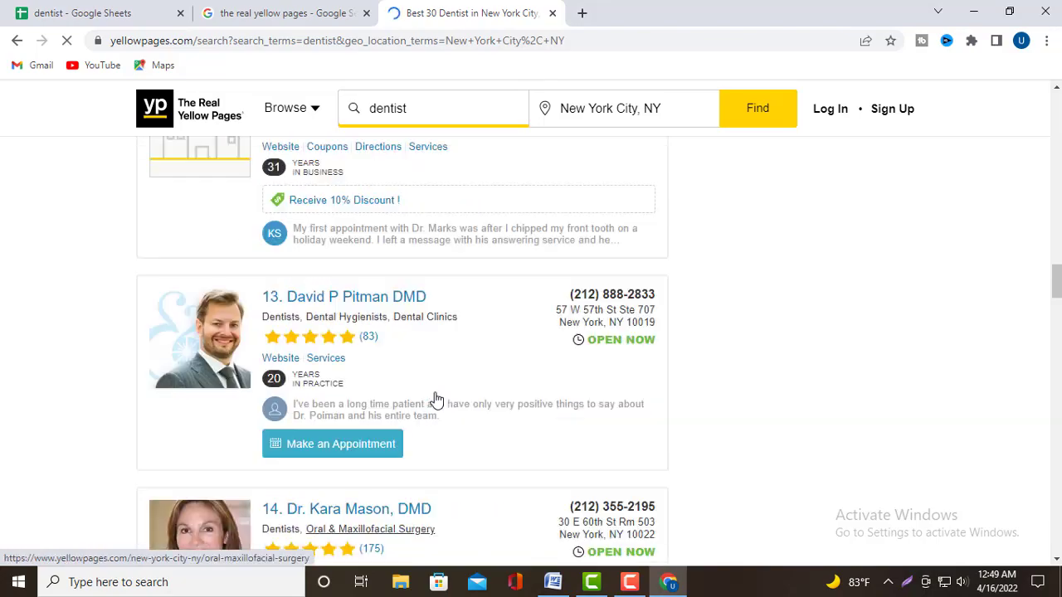
scroll(431, 394, "up", 20)
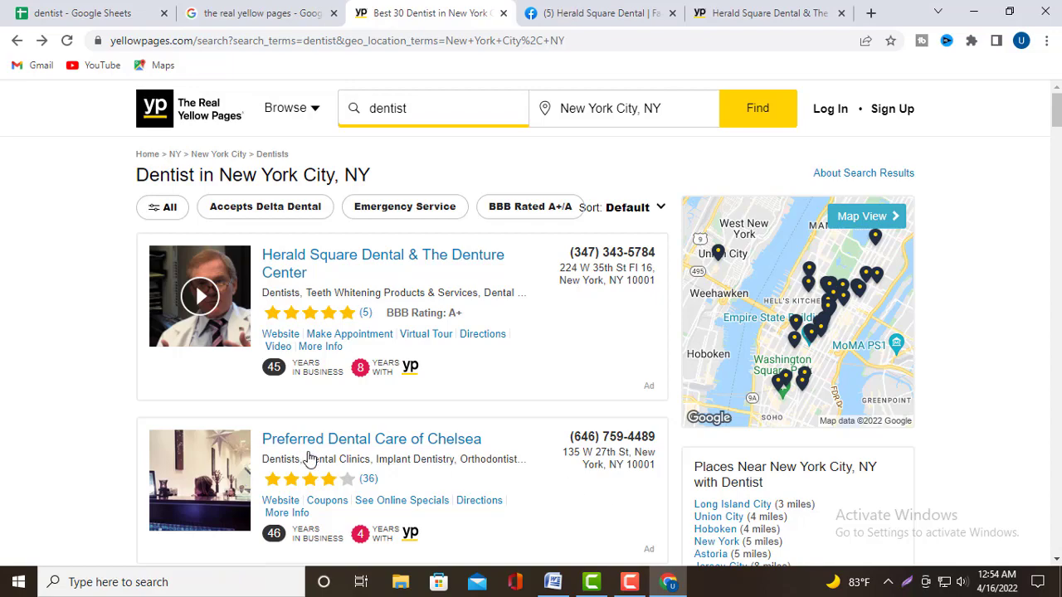
Open the listing page of the dentist numbered 1 in the search results in a new tab and switch to it.
scroll(264, 387, "down", 2)
scroll(263, 387, "down", 2)
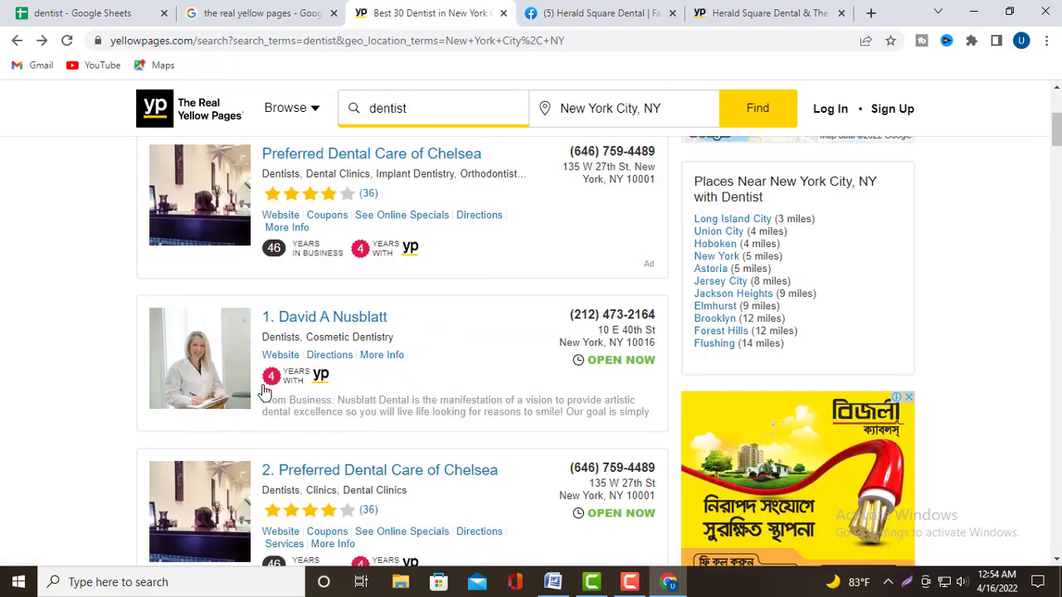
scroll(369, 424, "up", 3)
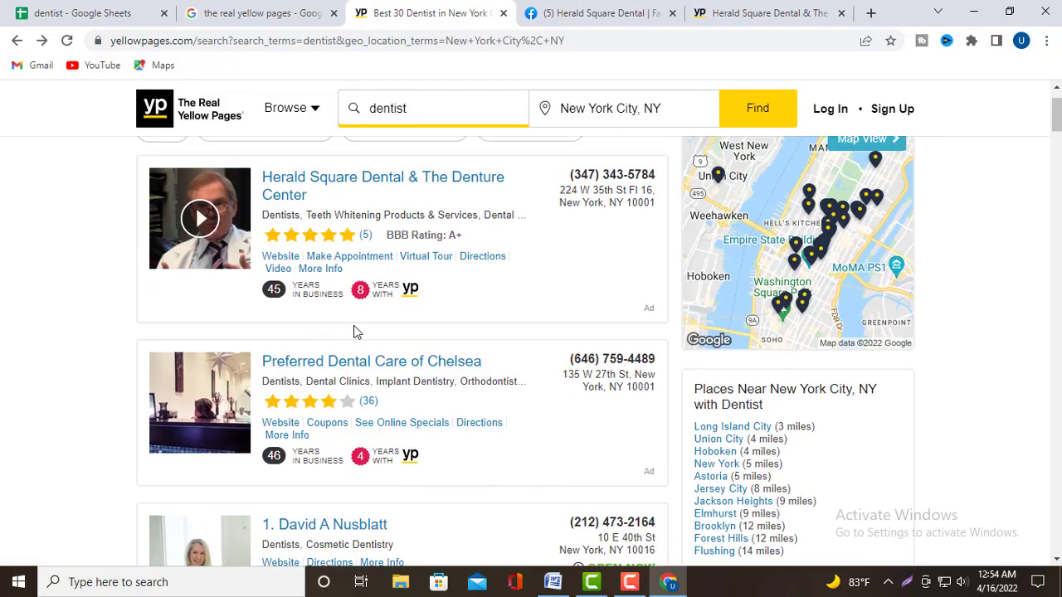
scroll(348, 398, "down", 2)
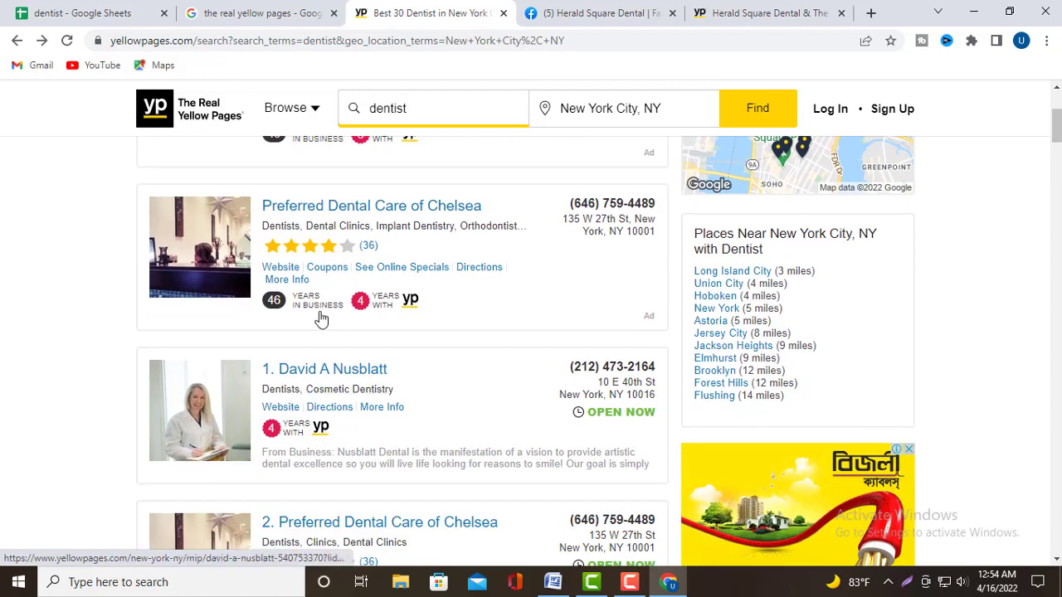
scroll(323, 318, "up", 3)
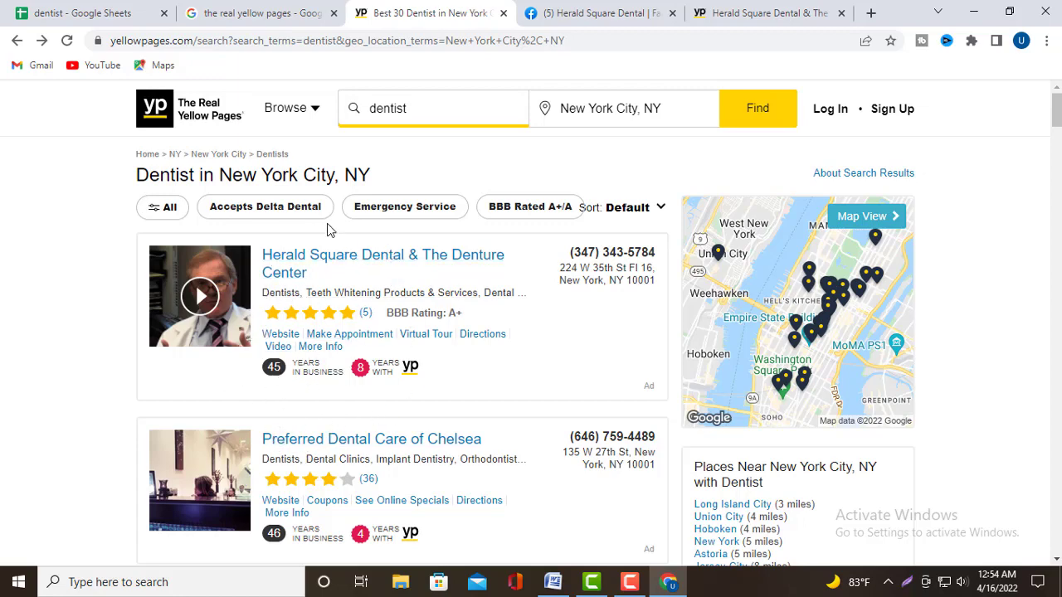
scroll(357, 347, "down", 2)
scroll(357, 346, "down", 2)
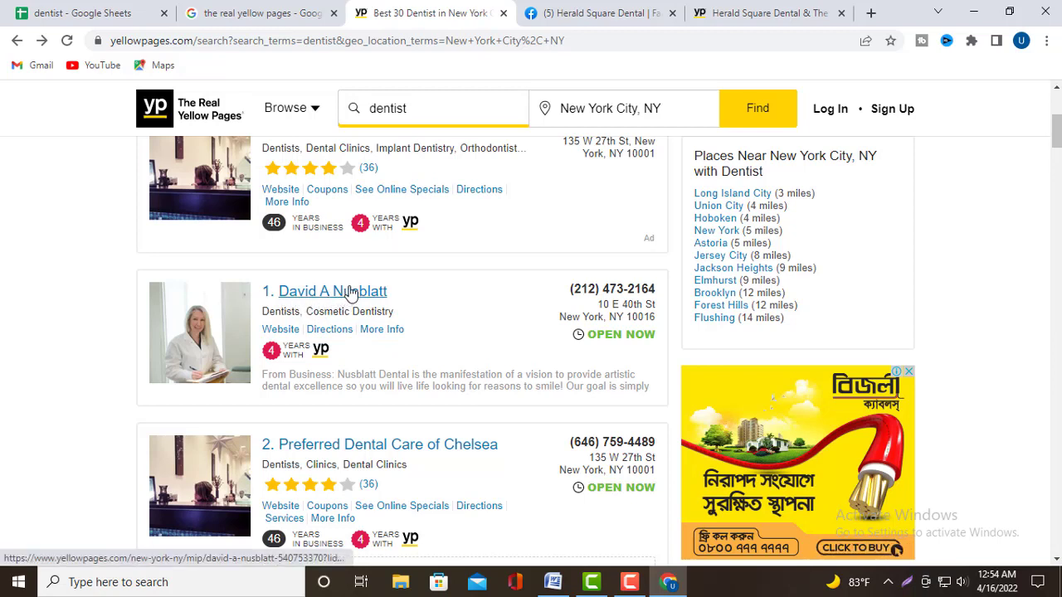
right_click(349, 292)
left_click(380, 299)
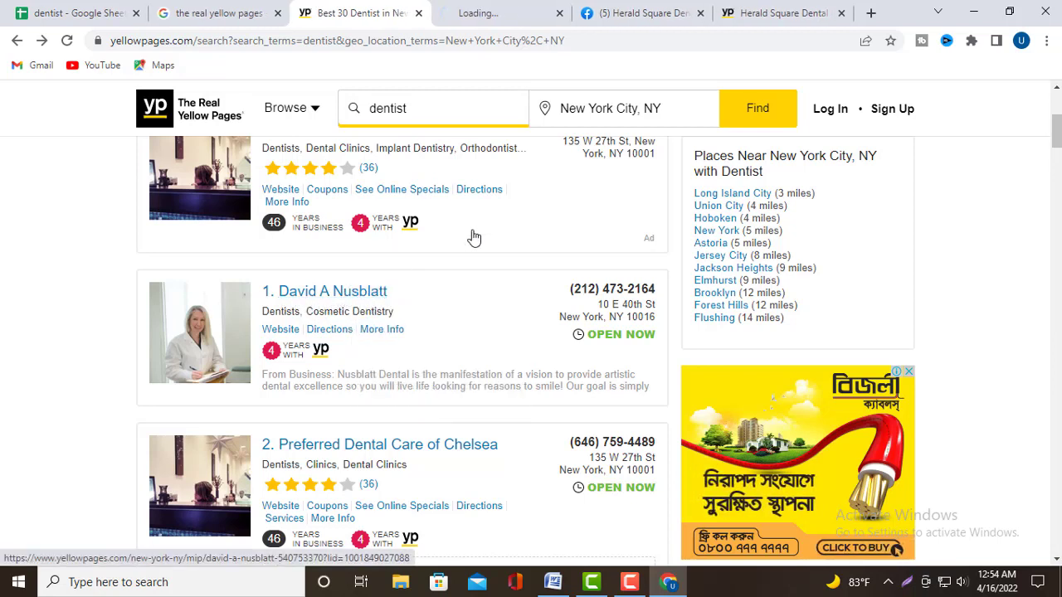
left_click(502, 12)
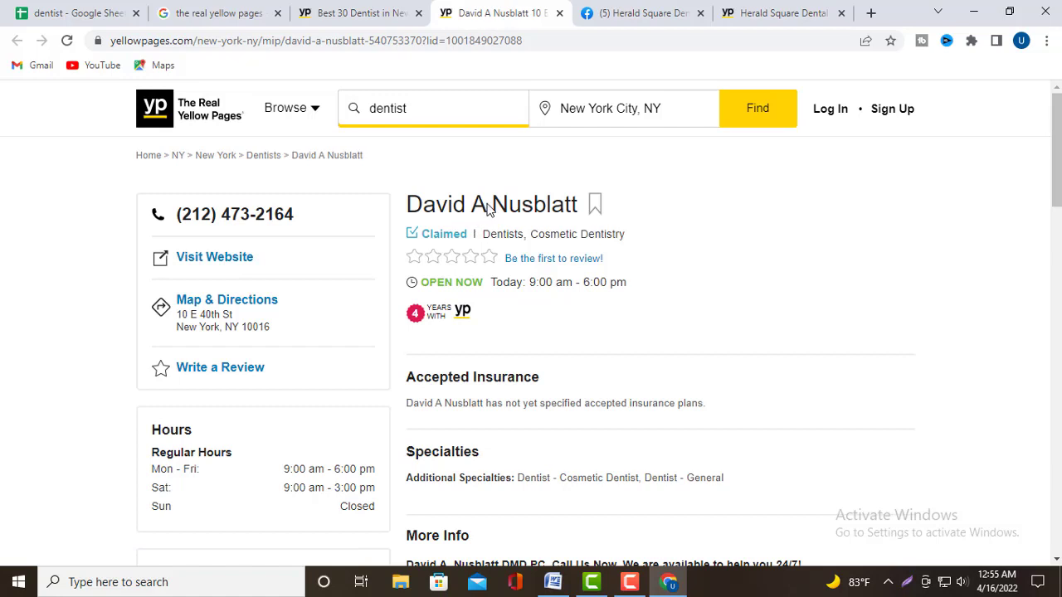
Copy the dentist's first name from the listing heading into cell A2 under First Name in the dentist sheet.
left_click_drag(475, 200, 415, 212)
key("ctrl+c")
right_click(416, 212)
left_click(427, 220)
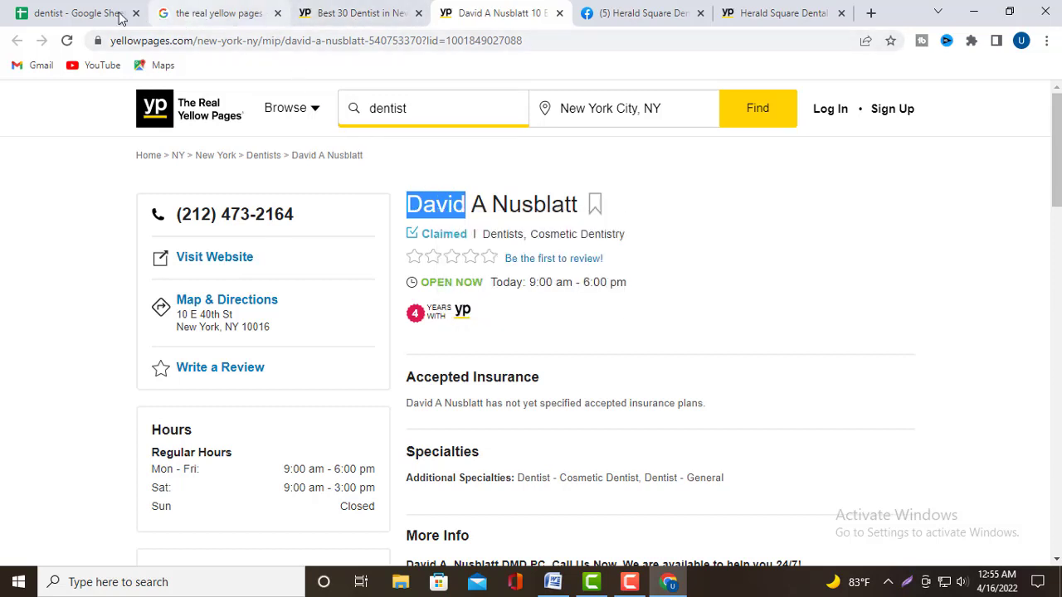
key("ctrl+1")
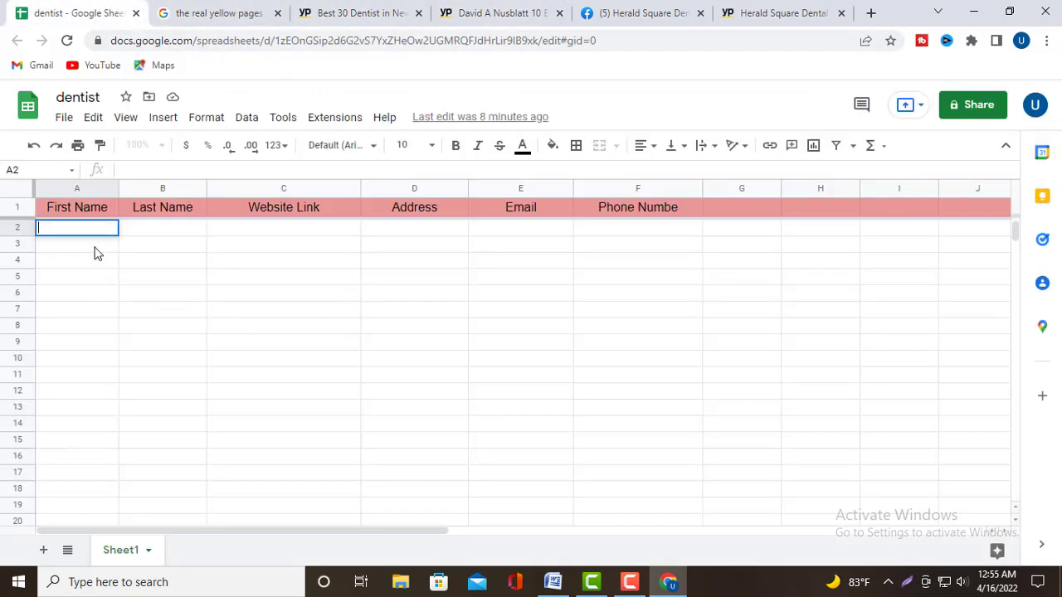
right_click(76, 227)
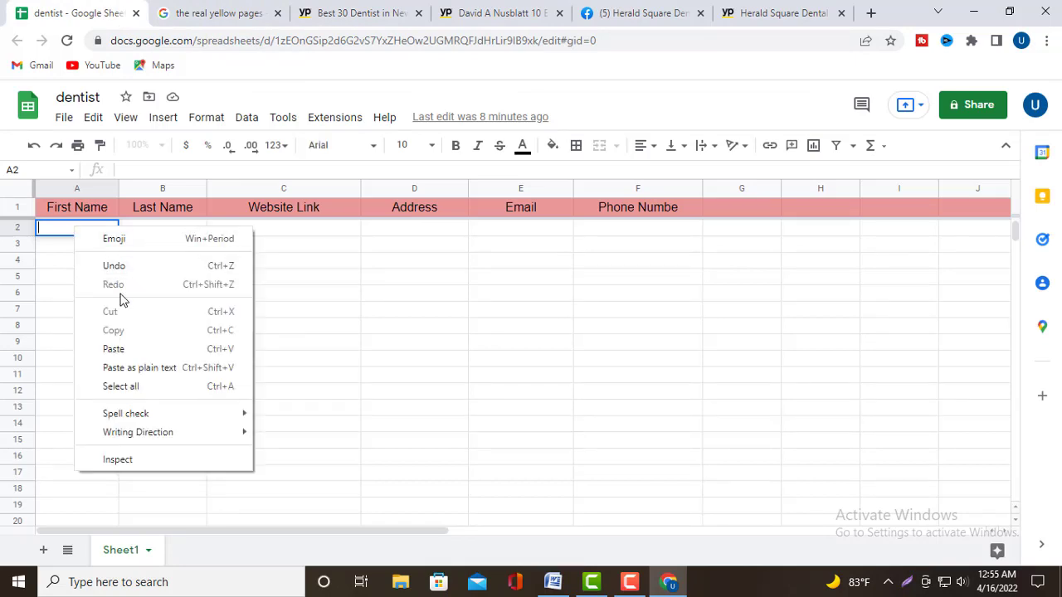
left_click(116, 348)
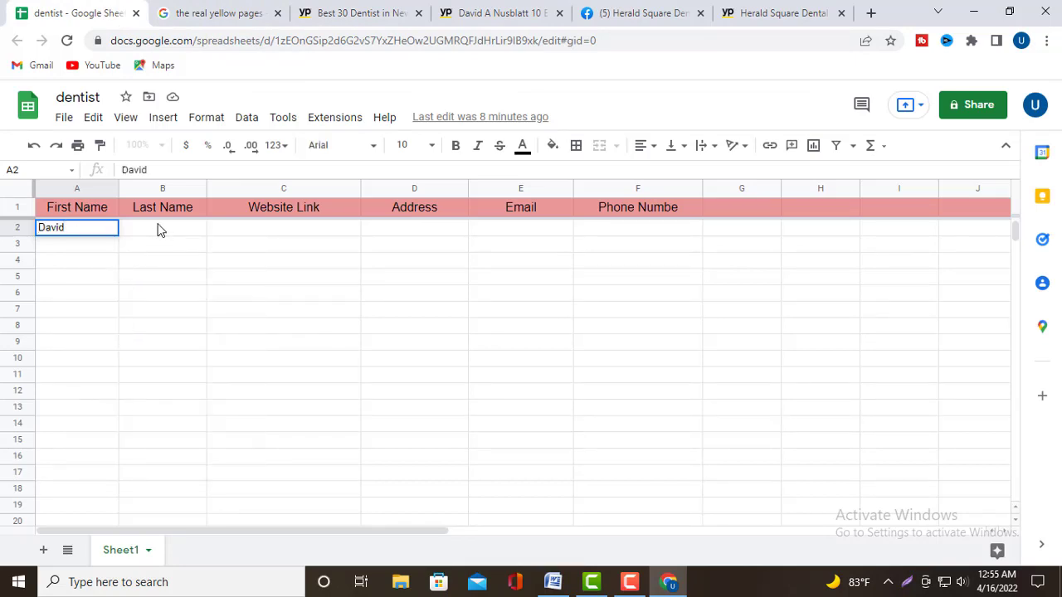
Copy the middle initial and last name from the listing heading into cell B2 under Last Name.
left_click(160, 230)
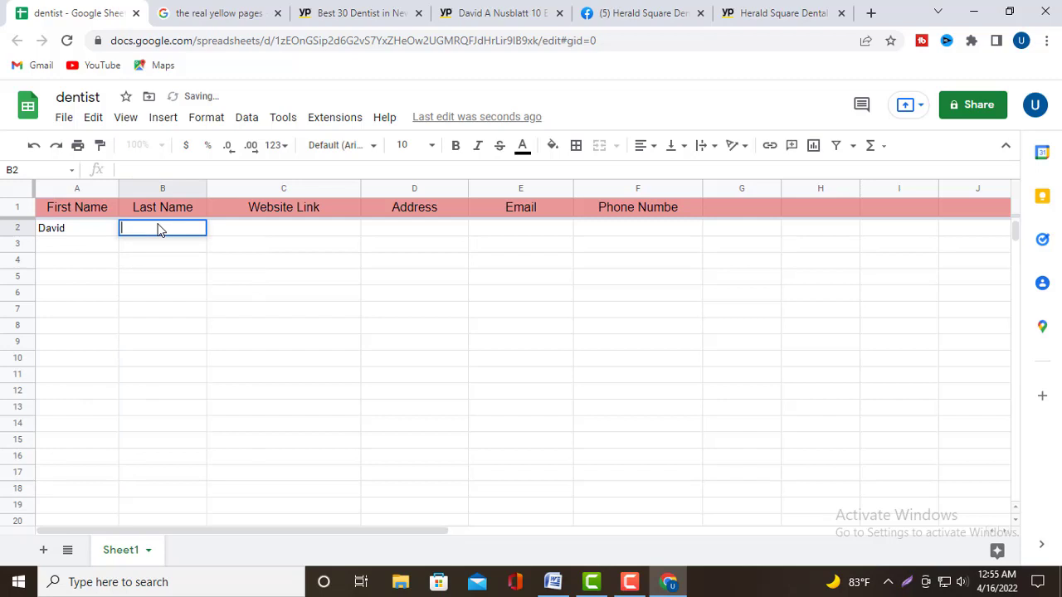
left_click(502, 13)
left_click(494, 209)
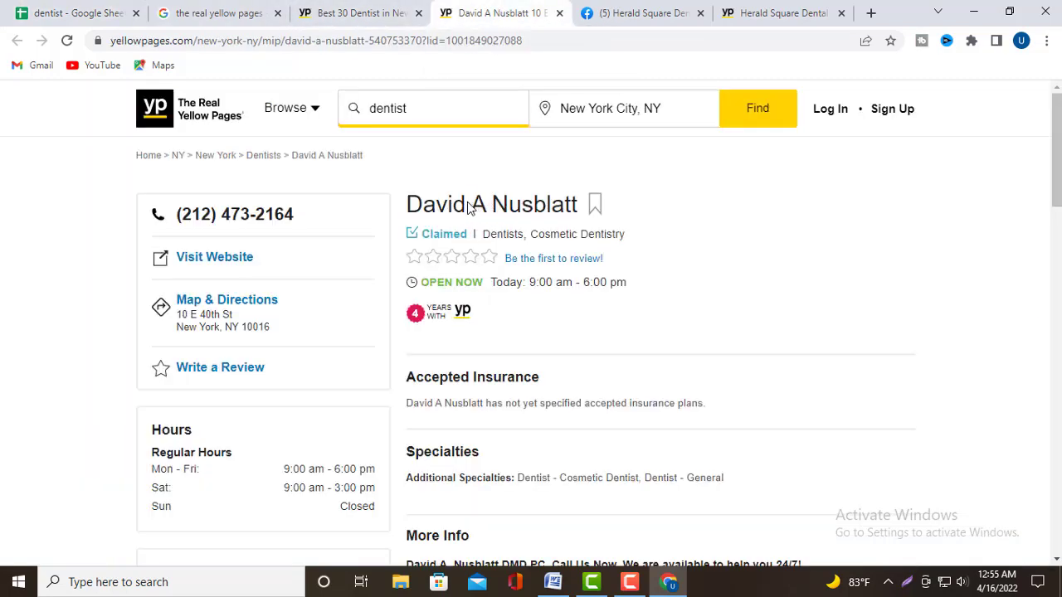
left_click_drag(470, 207, 578, 217)
right_click(578, 217)
left_click(584, 224)
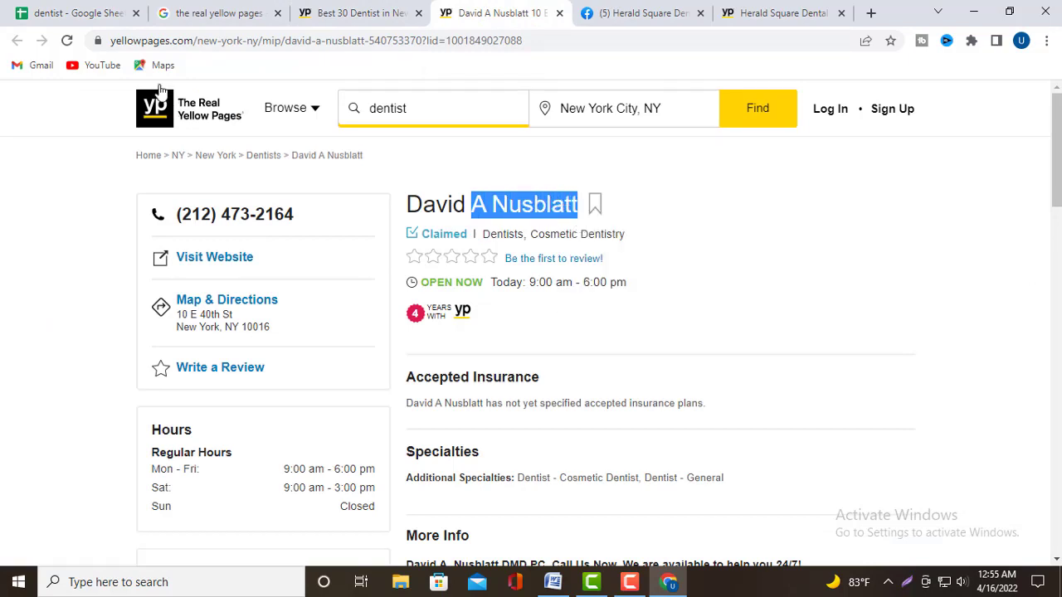
left_click(93, 14)
double_click(175, 225)
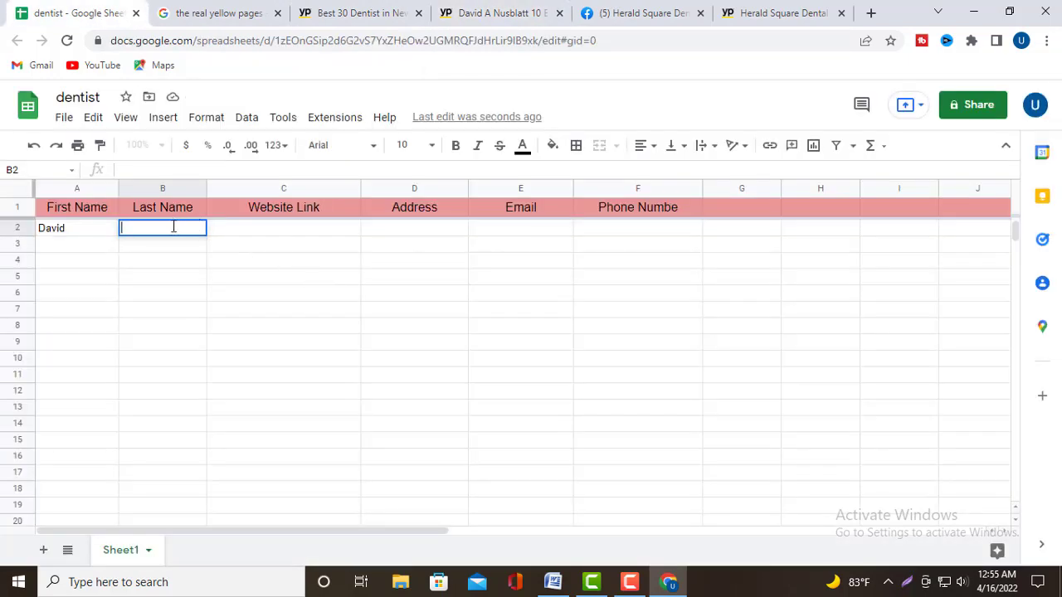
right_click(174, 226)
left_click(211, 348)
Copy the link address of the listing's Visit Website entry into cell C2 under Website Link.
double_click(266, 237)
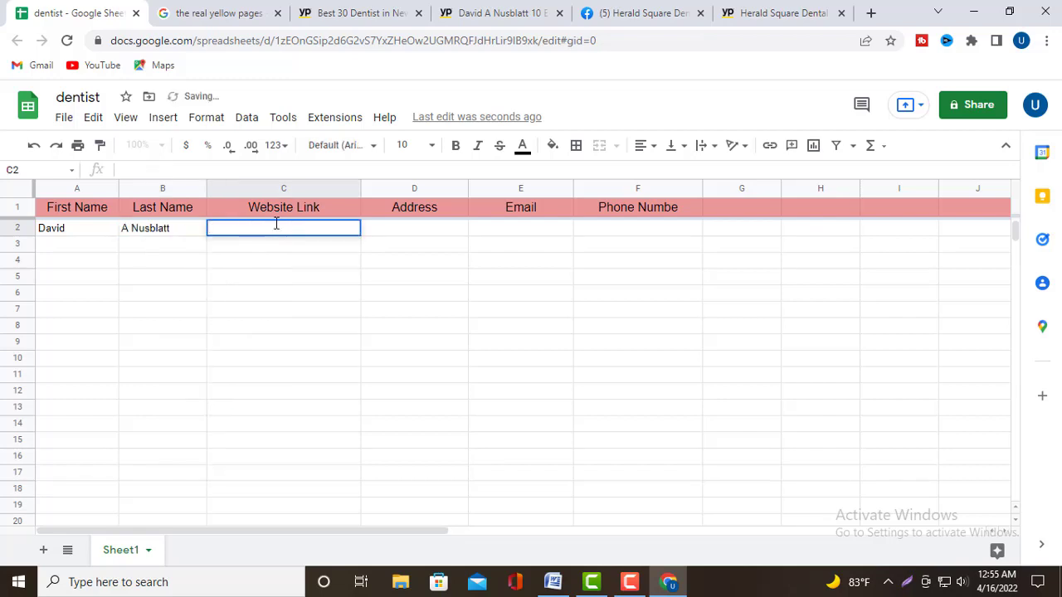
left_click(509, 12)
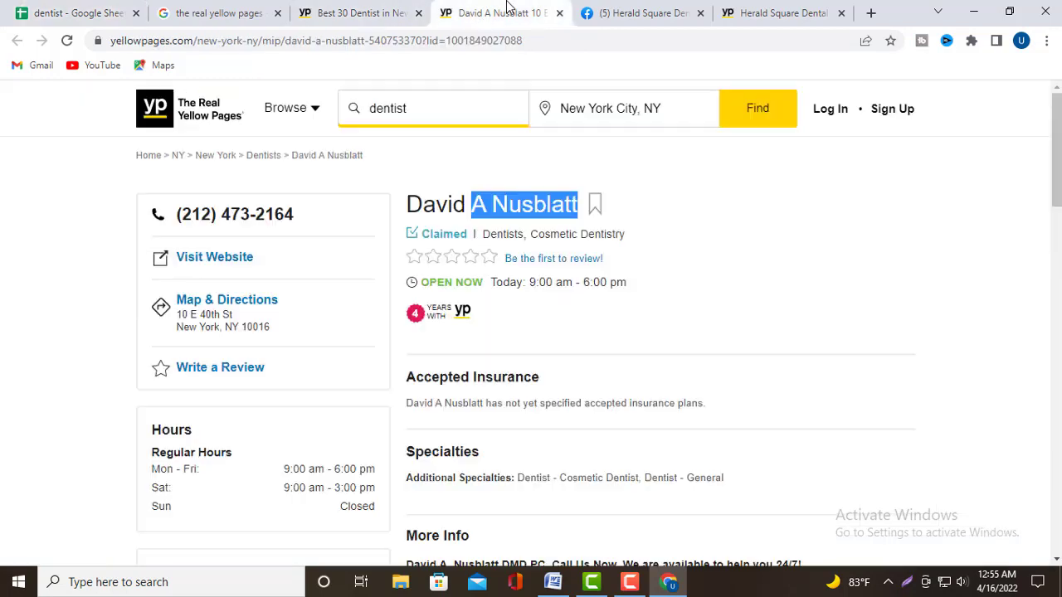
left_click(675, 245)
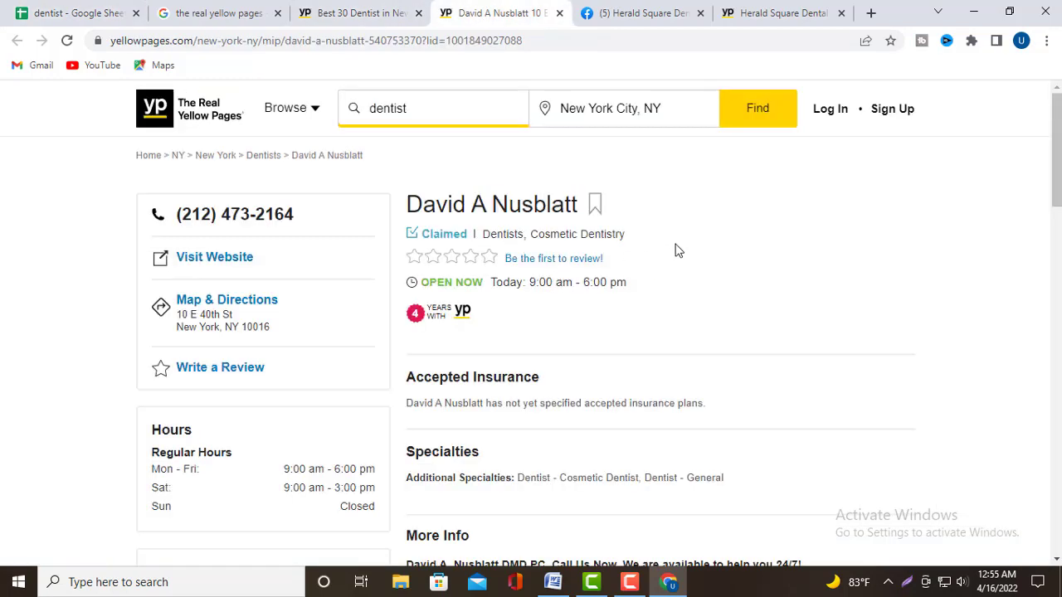
right_click(221, 261)
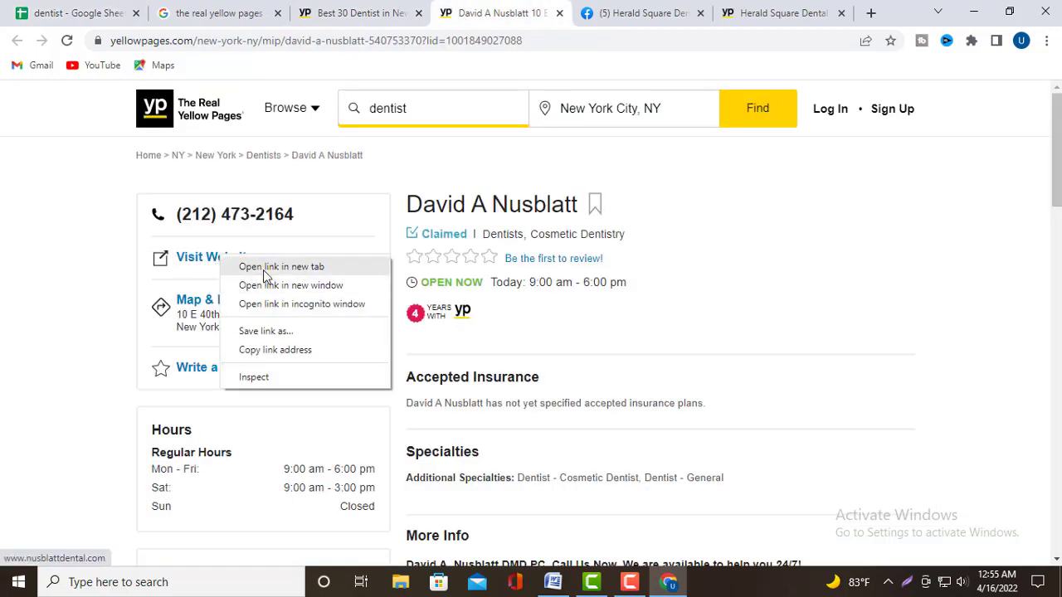
left_click(298, 351)
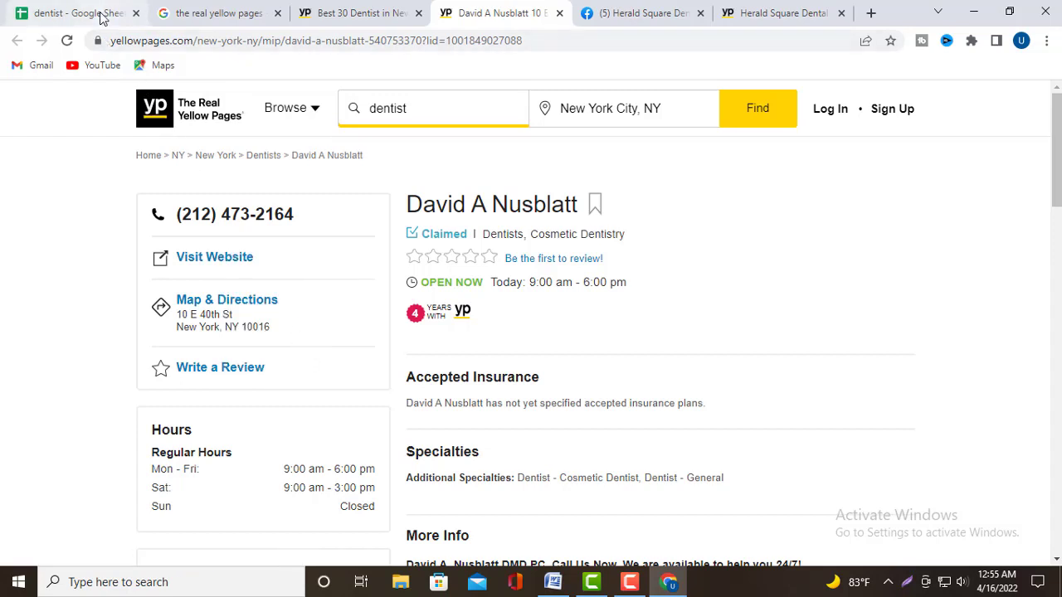
left_click(124, 15)
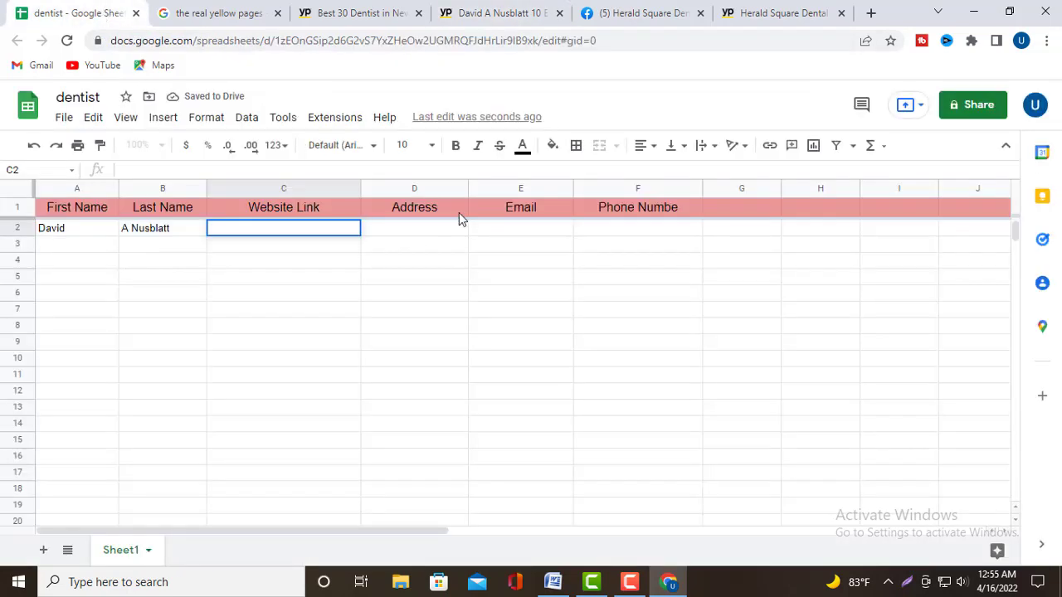
right_click(270, 228)
left_click(309, 350)
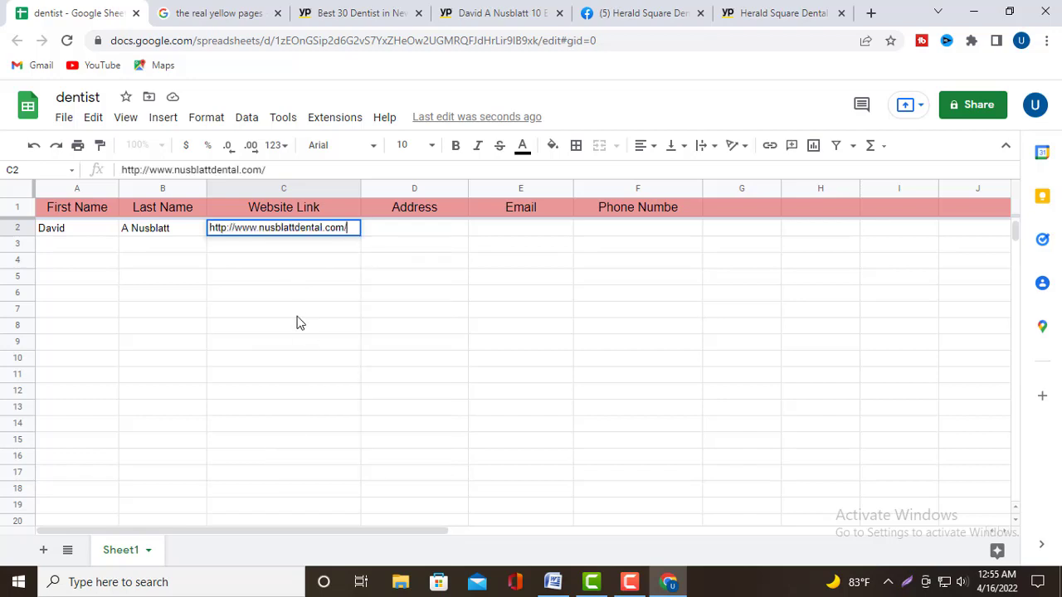
Copy the full address from the Details section of the dentist's Yellow Pages listing.
double_click(401, 233)
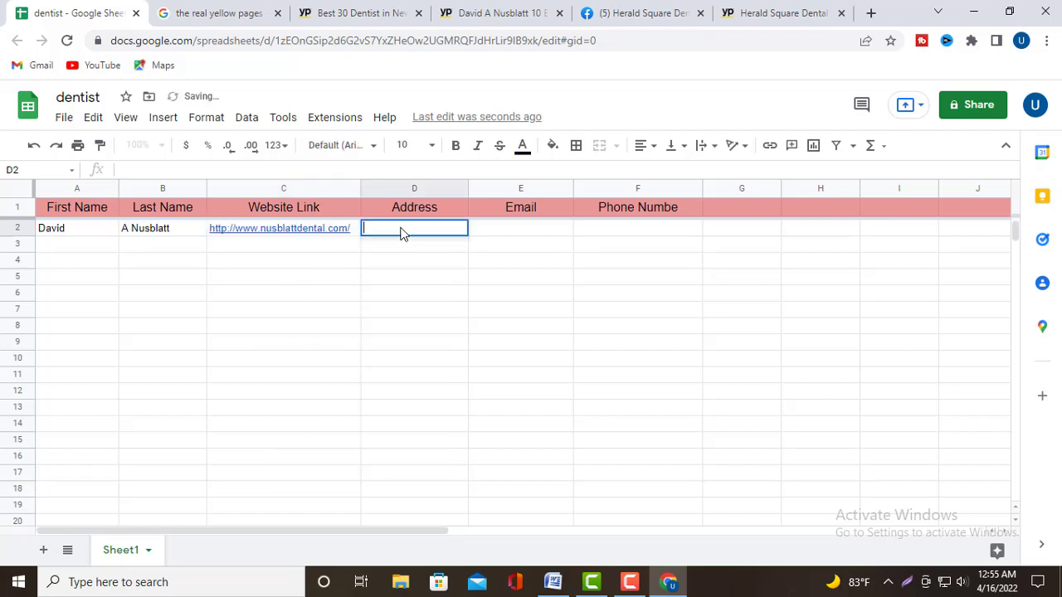
left_click(440, 15)
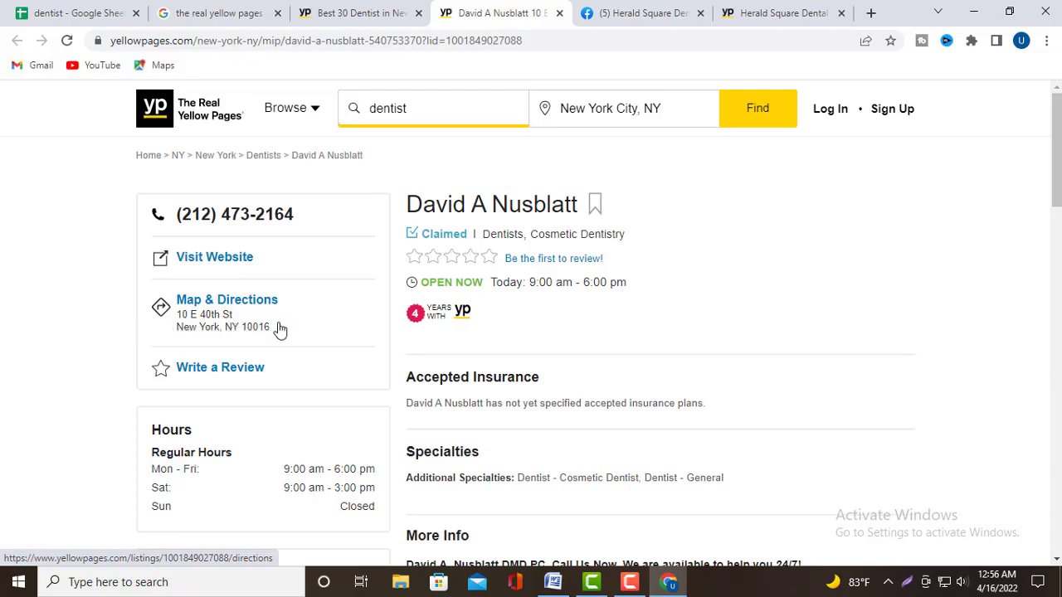
scroll(249, 348, "down", 3)
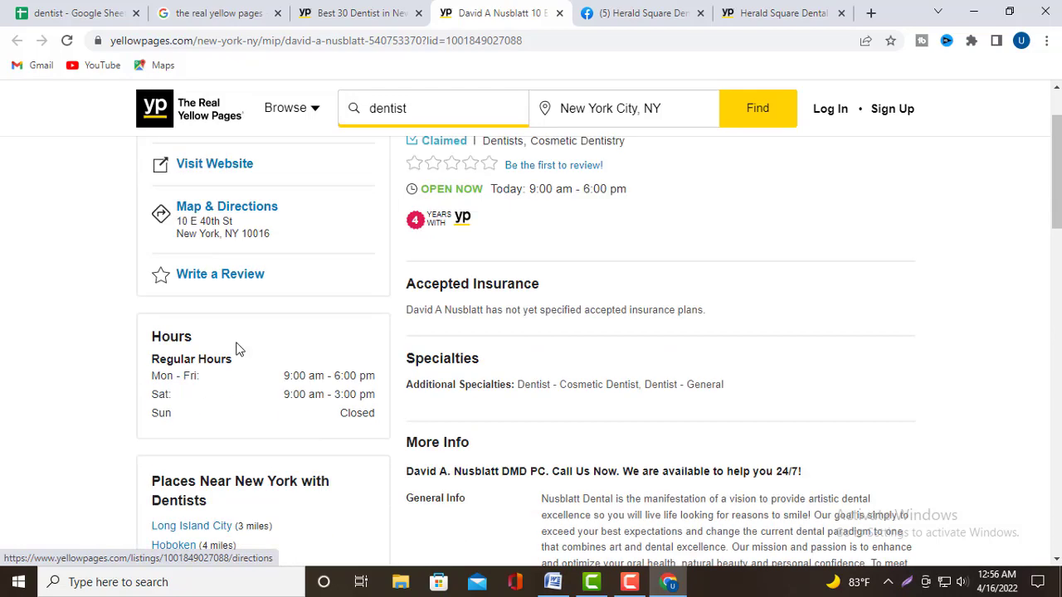
scroll(249, 348, "down", 2)
scroll(318, 363, "down", 4)
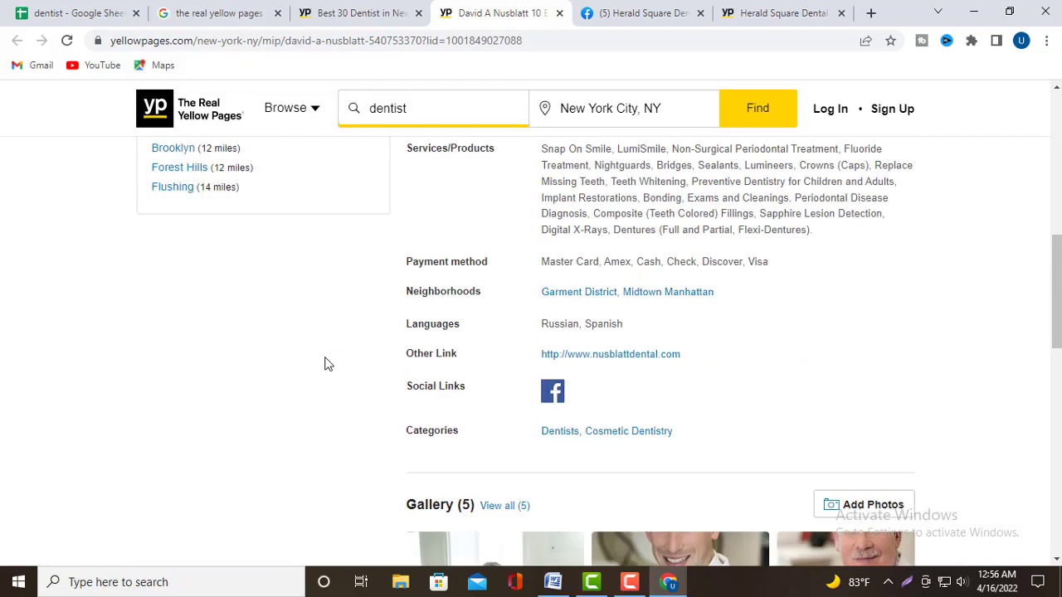
scroll(591, 363, "up", 2)
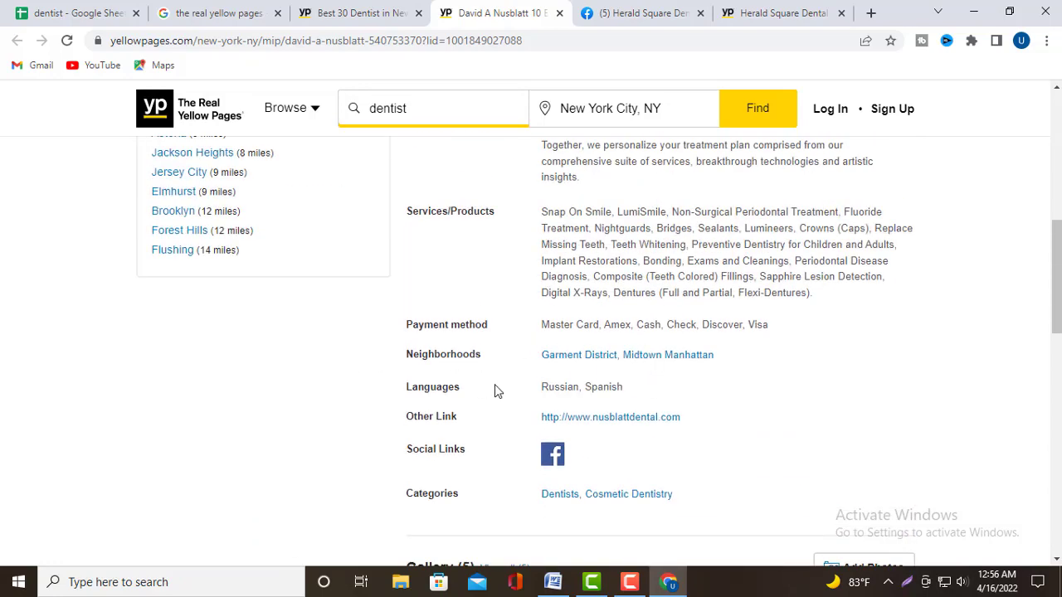
scroll(549, 431, "down", 8)
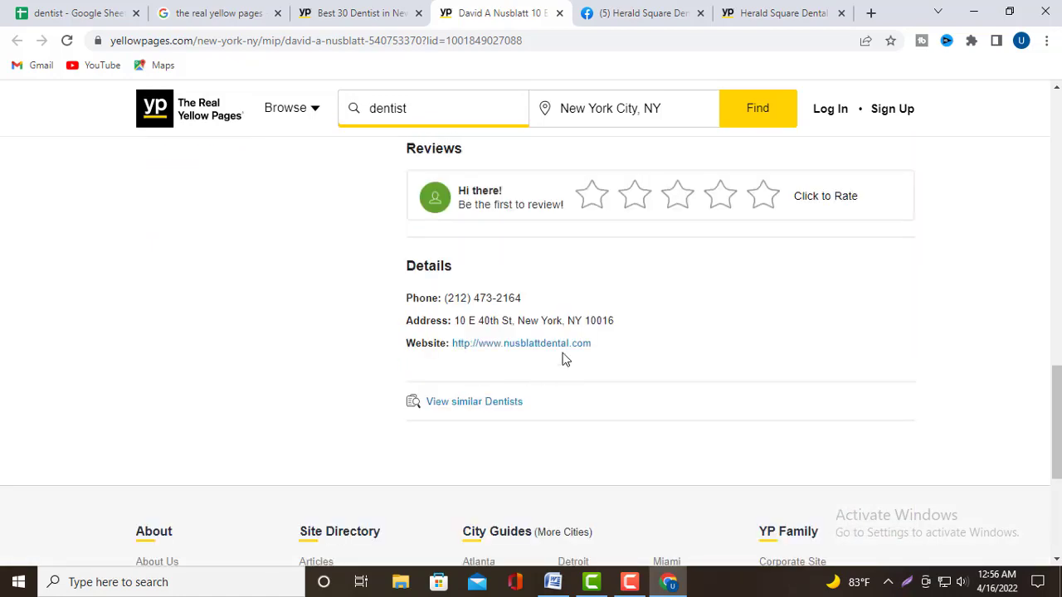
left_click_drag(456, 323, 616, 331)
right_click(594, 324)
left_click(614, 329)
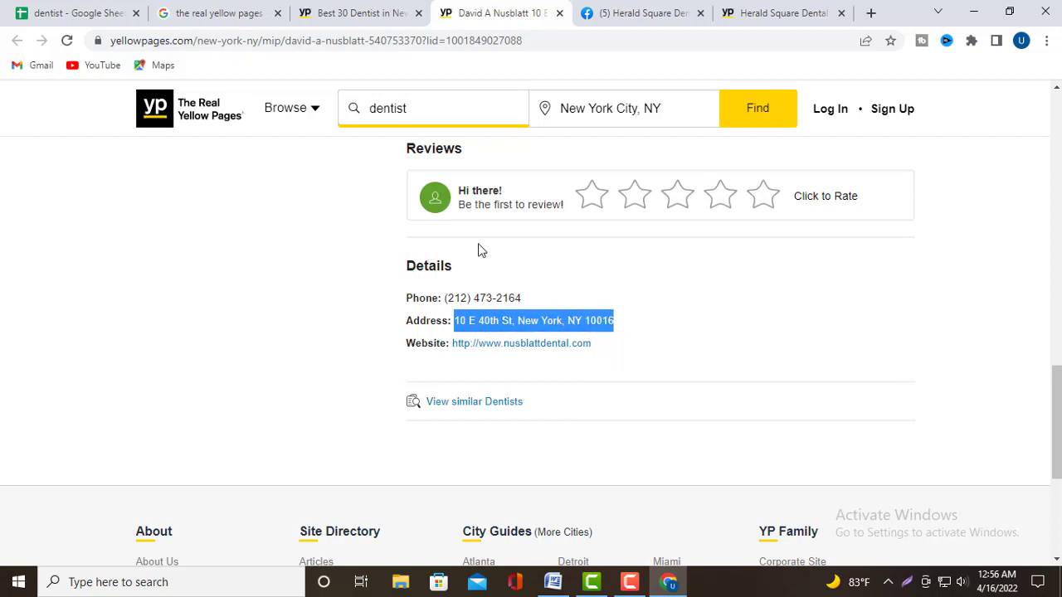
Paste the copied address into cell D2 under Address in the dentist sheet.
left_click(78, 11)
double_click(400, 227)
right_click(401, 230)
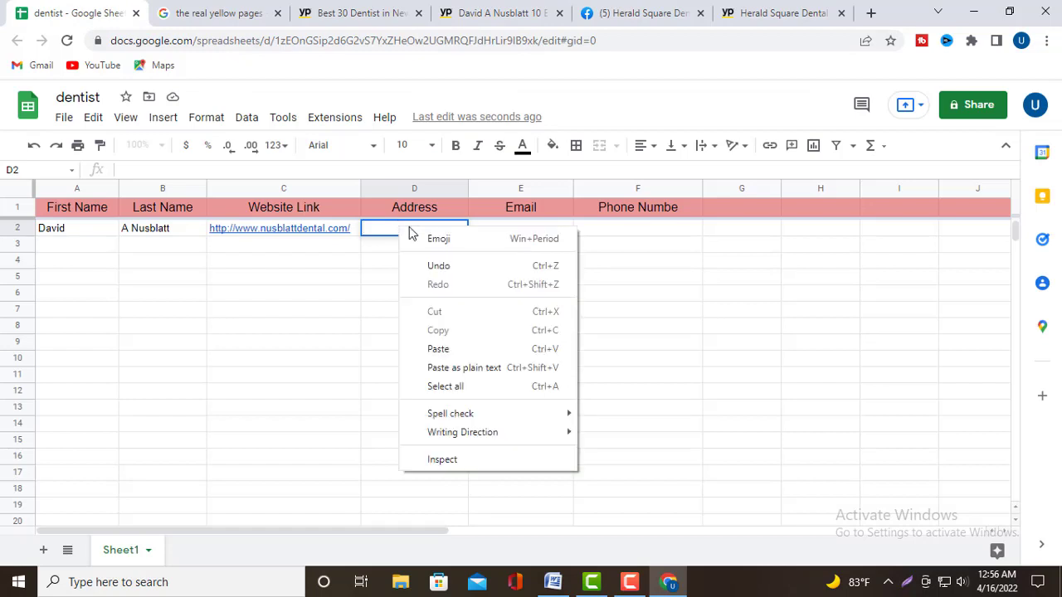
left_click(440, 349)
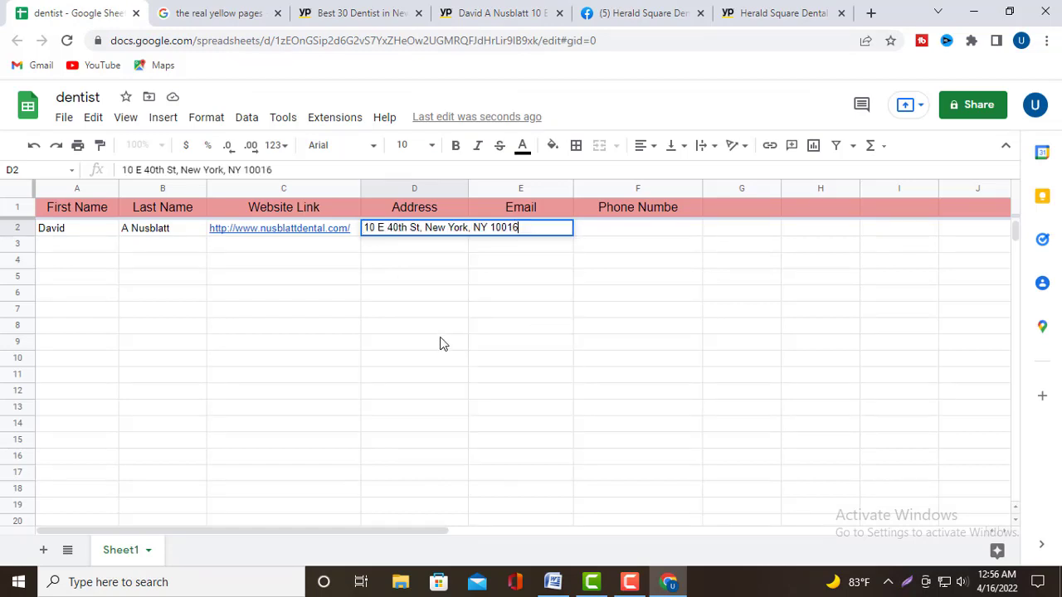
Copy the phone number shown above Visit Website on the dentist's Yellow Pages listing.
left_click(518, 249)
double_click(532, 232)
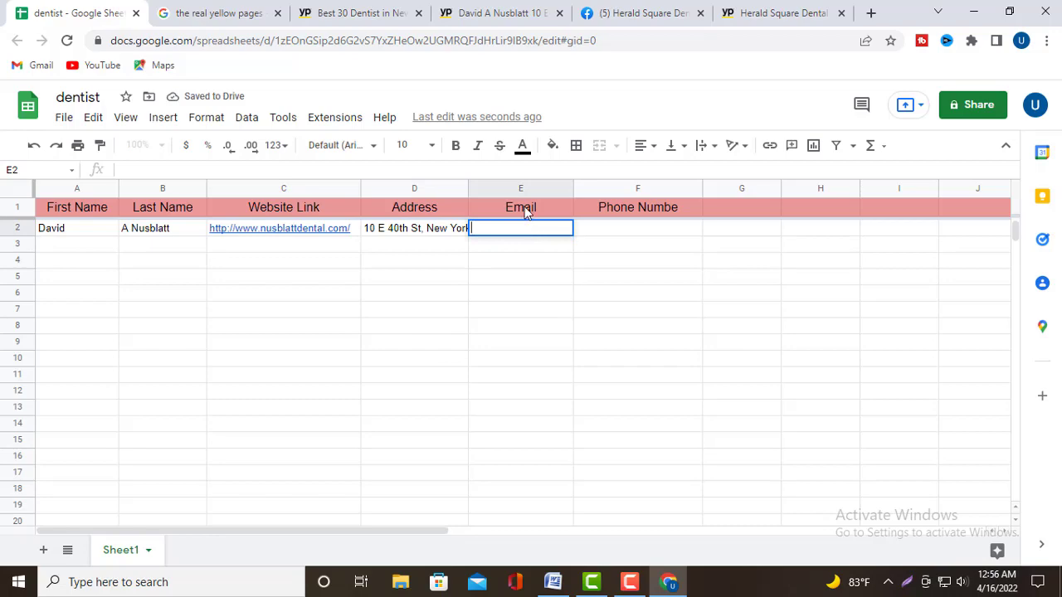
left_click(502, 12)
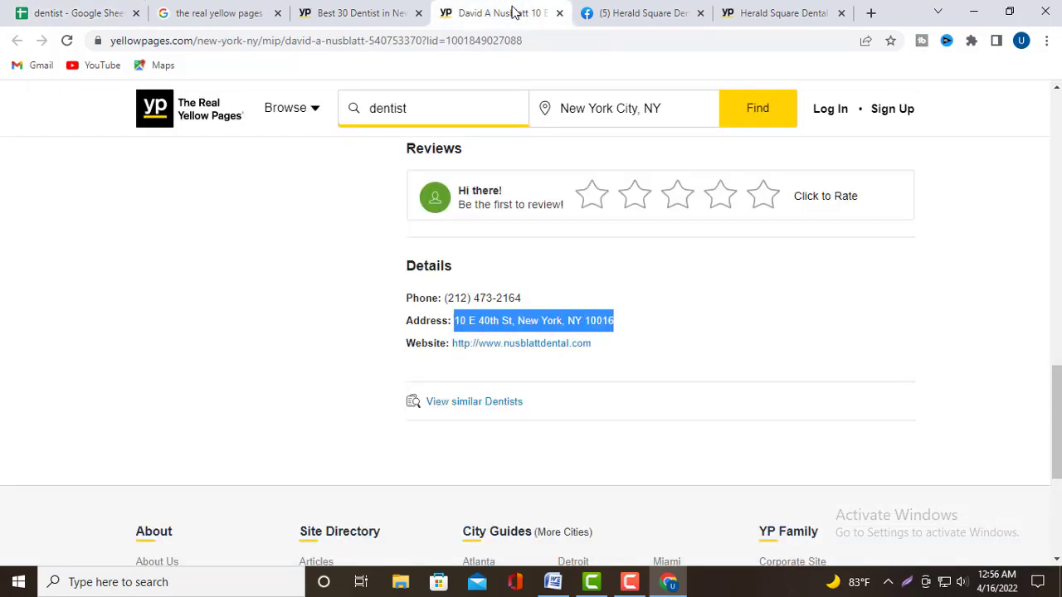
left_click(606, 274)
scroll(590, 275, "up", 10)
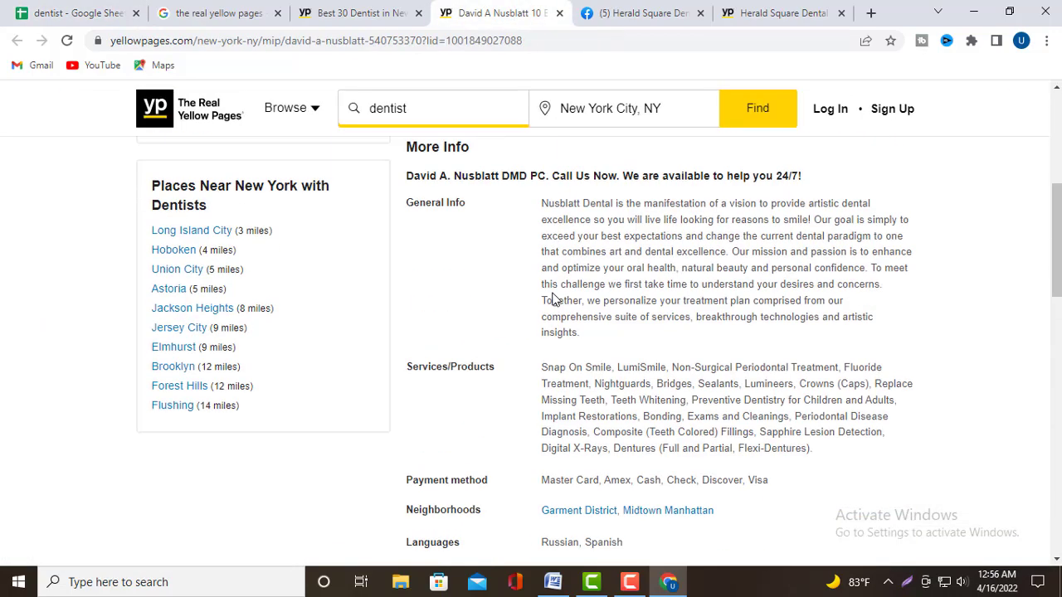
scroll(554, 299, "up", 5)
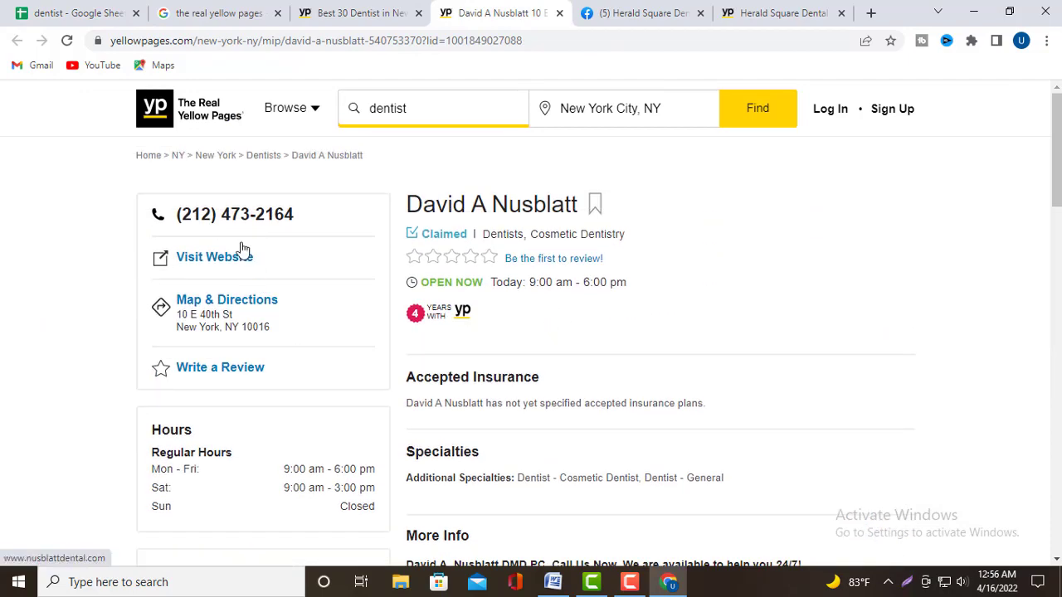
left_click_drag(172, 213, 215, 214)
mouse_move(308, 213)
left_mouse_down()
mouse_move(338, 206)
mouse_move(284, 211)
mouse_move(308, 211)
left_mouse_up()
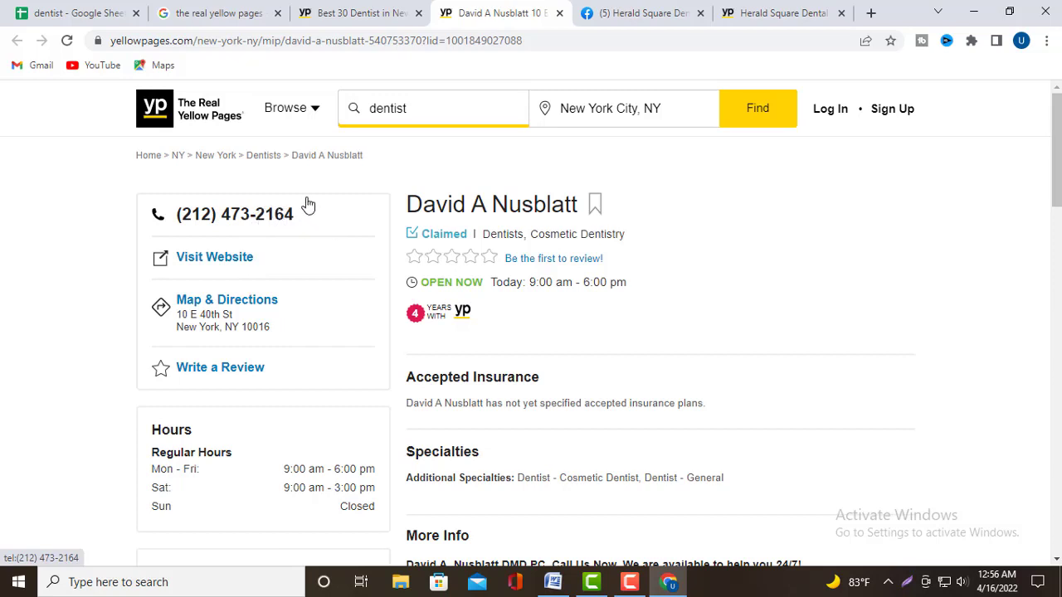
left_click_drag(166, 216, 304, 218)
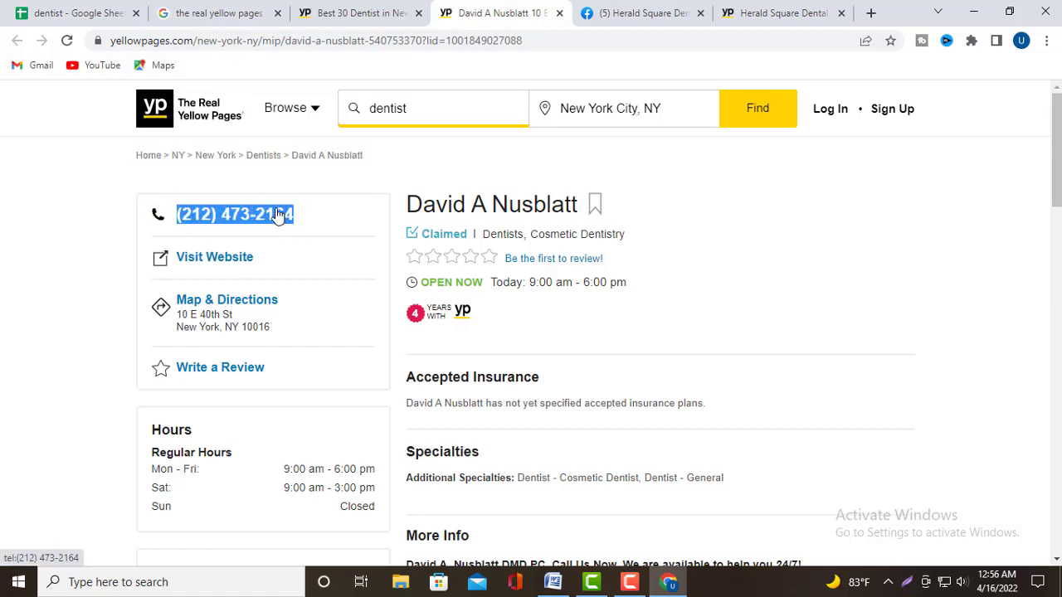
right_click(274, 213)
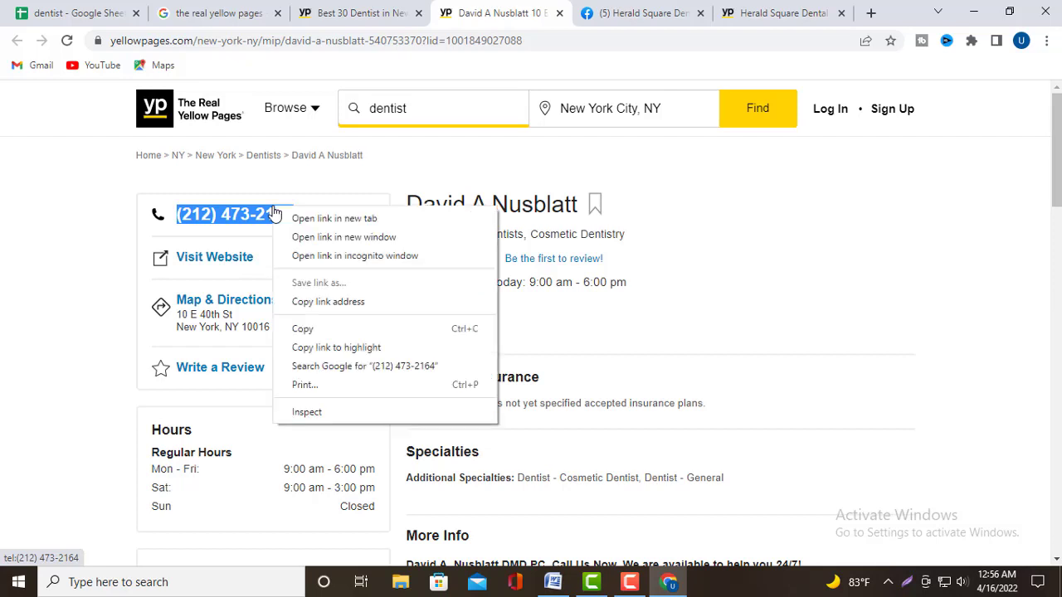
left_click(316, 327)
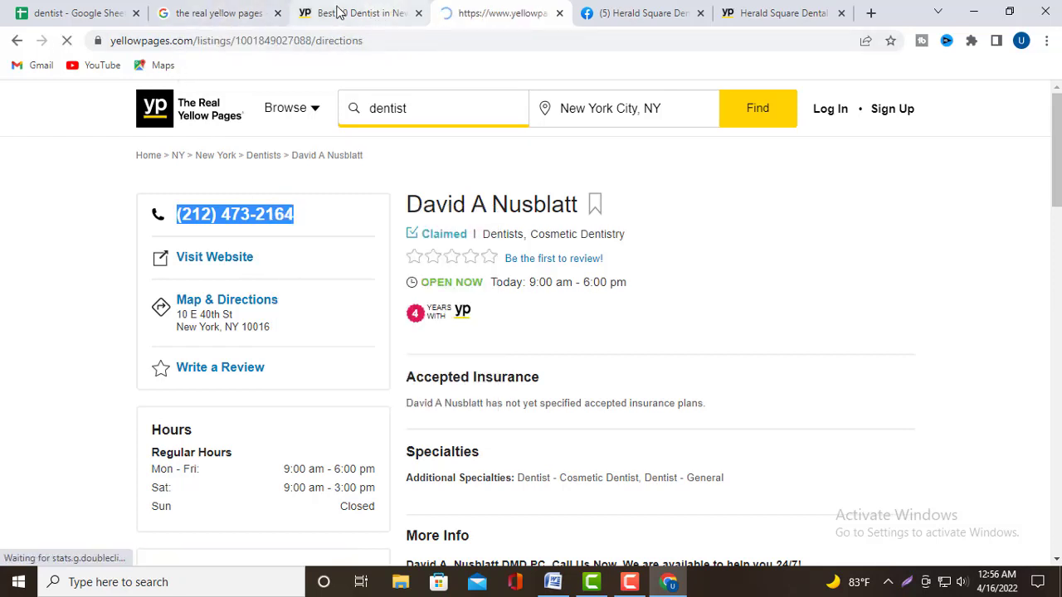
Paste the copied phone number into cell F2 of the dentist sheet.
left_click(86, 13)
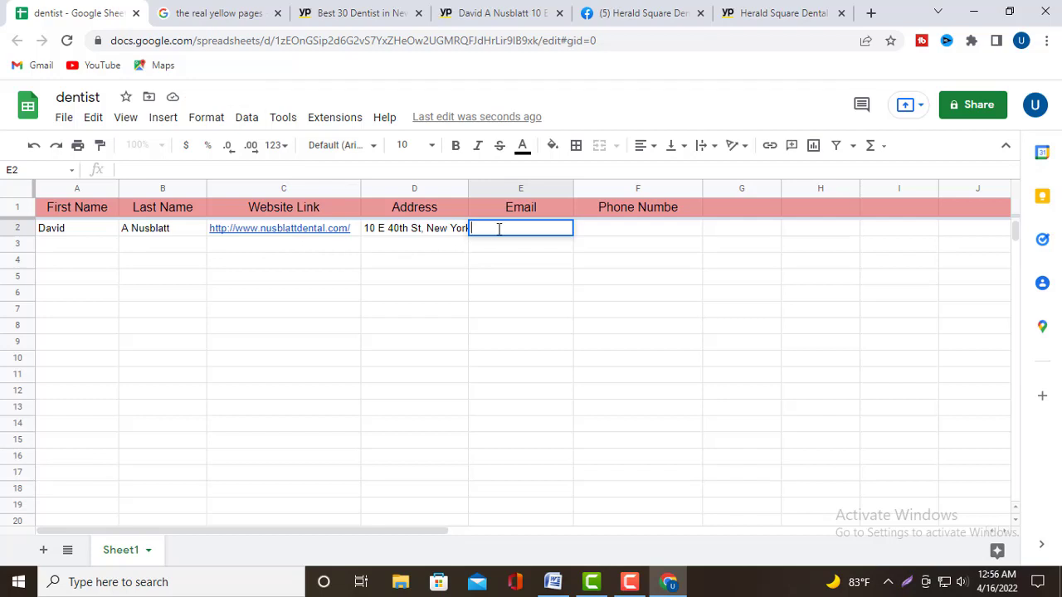
double_click(597, 232)
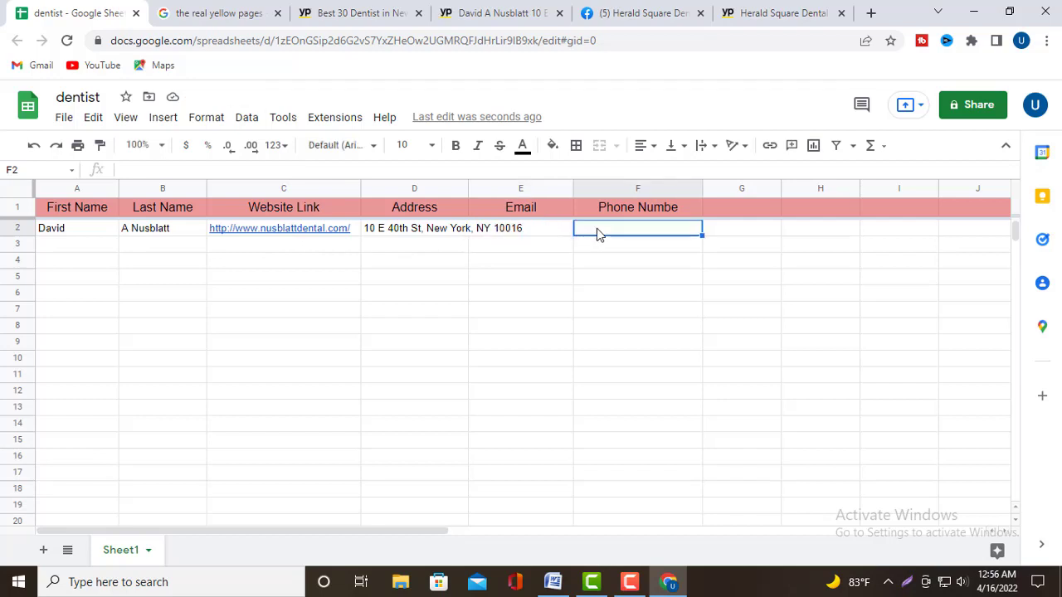
right_click(598, 227)
left_click(632, 306)
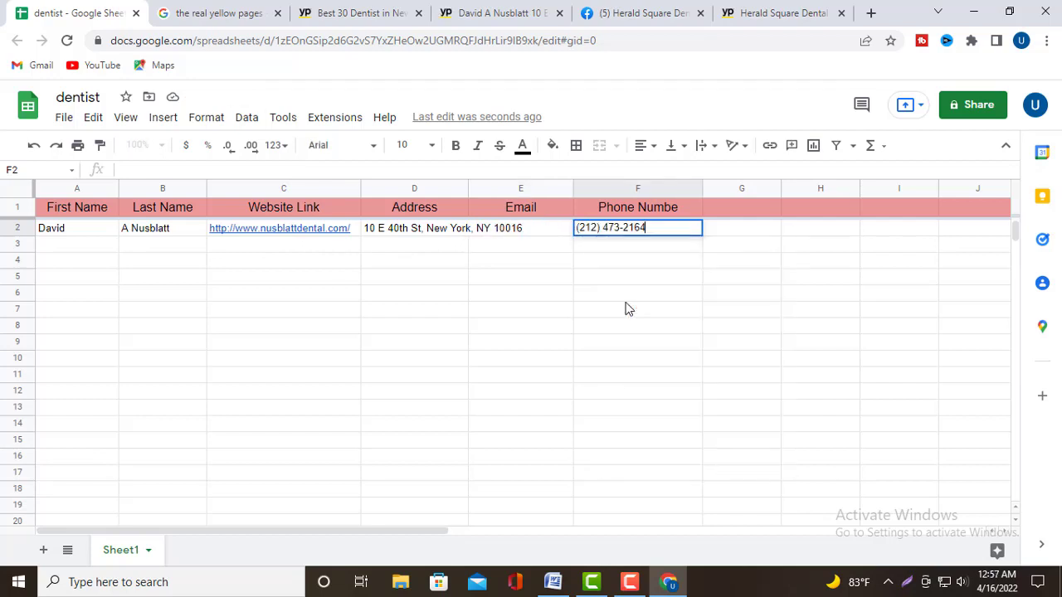
Copy the dentist's website link from cell C2 to the clipboard.
double_click(540, 236)
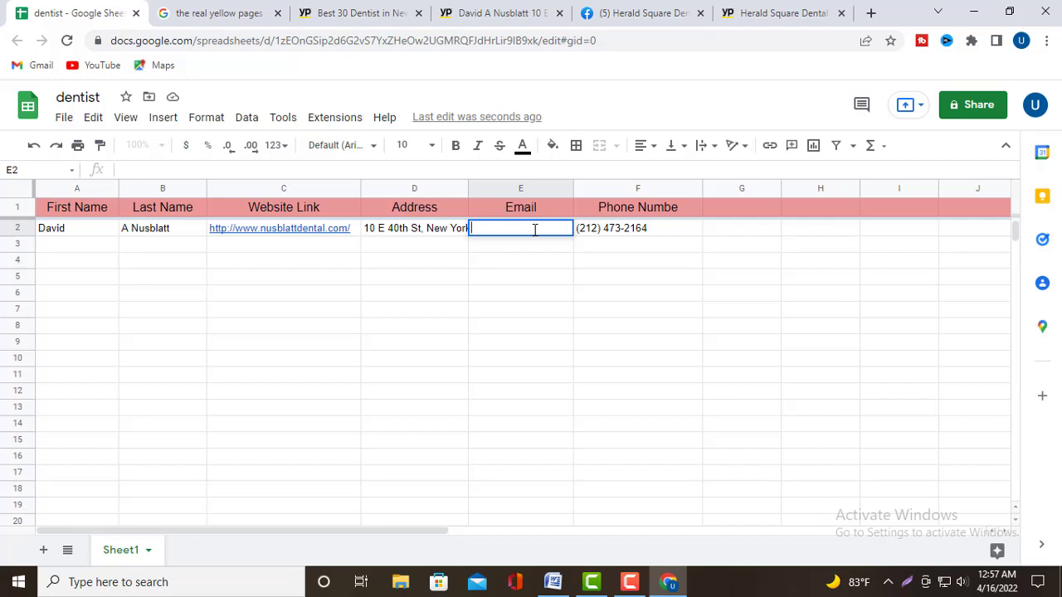
right_click(429, 232)
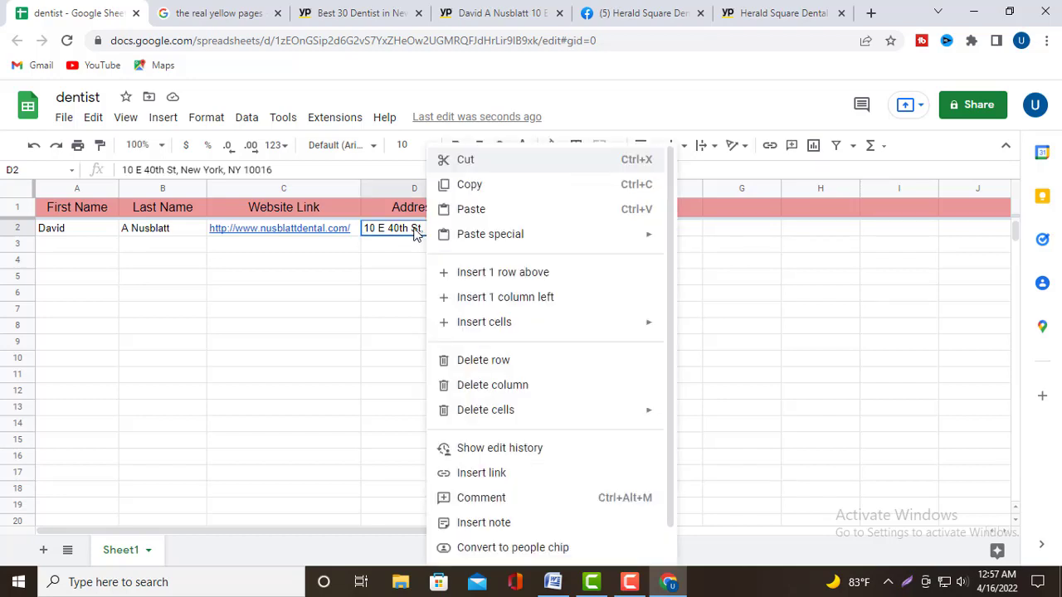
left_click(474, 186)
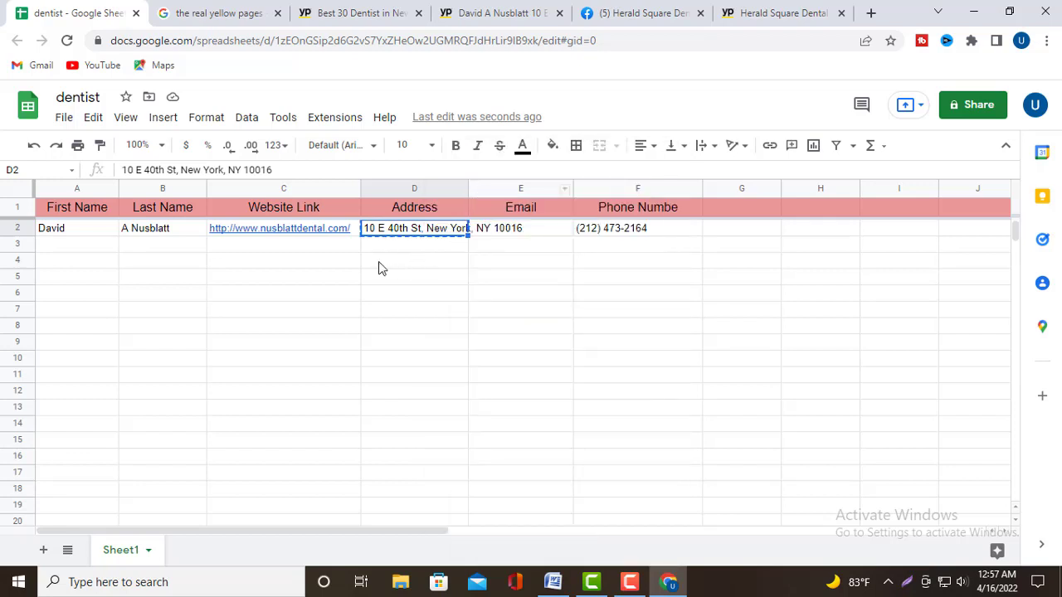
left_click(336, 239)
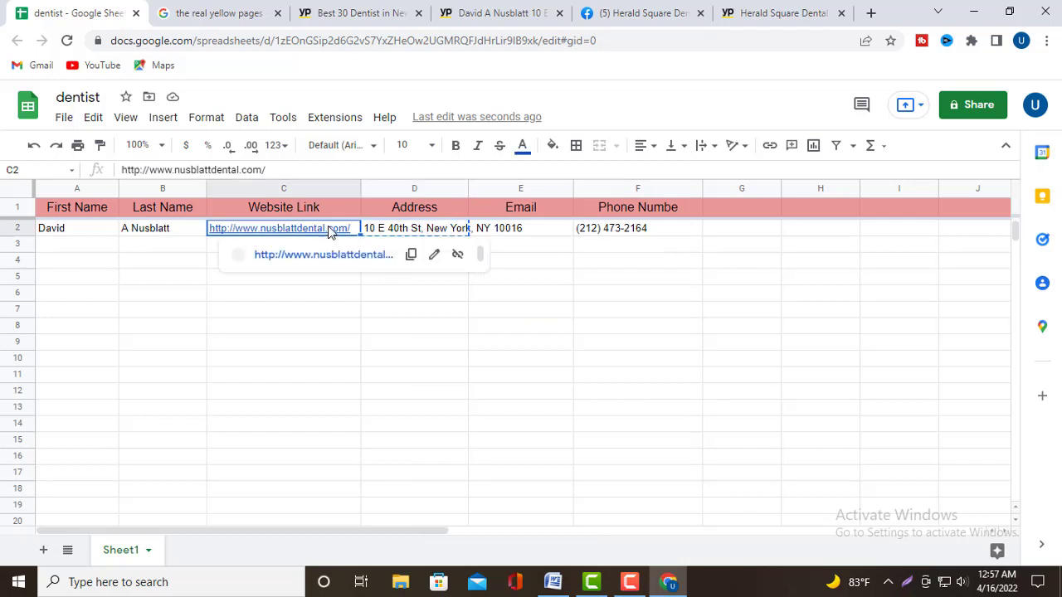
left_click(411, 254)
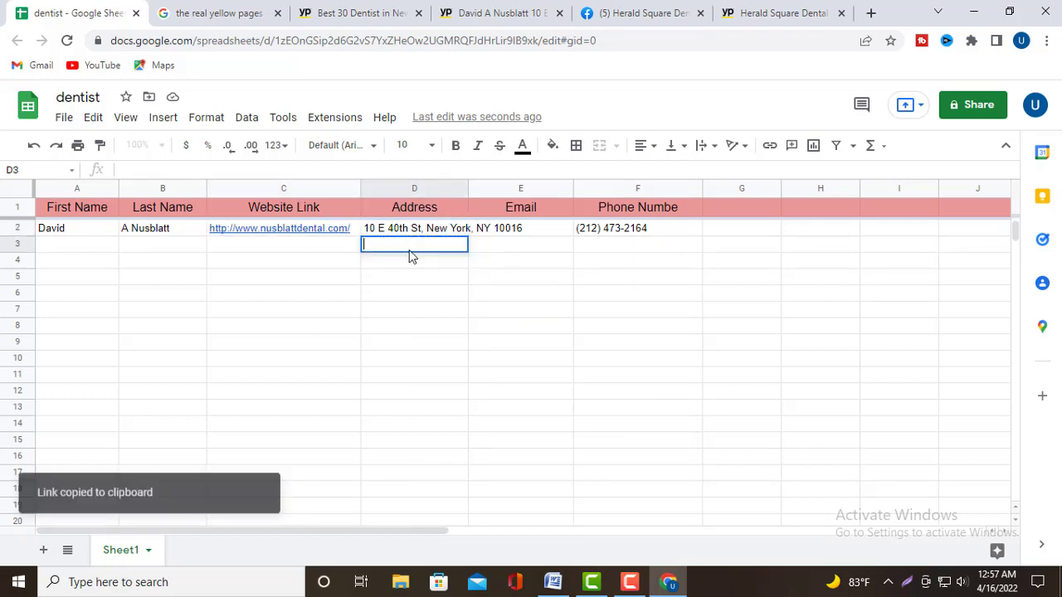
Search the Chrome Web Store in a new tab for "email extractor" and open the Email Extractor extension offered by Unified Address Book.
left_click(870, 12)
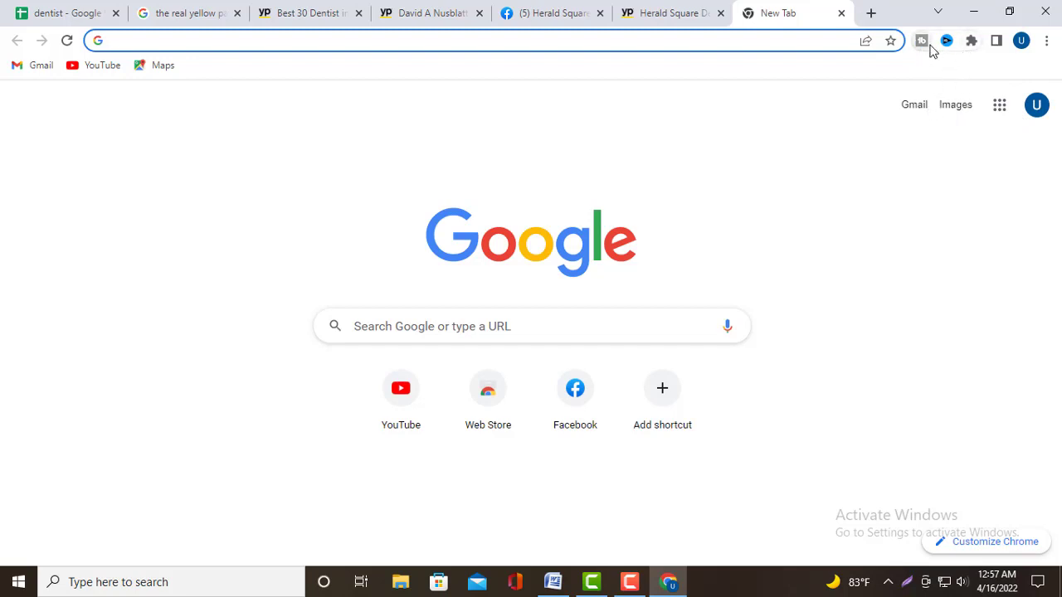
left_click(492, 407)
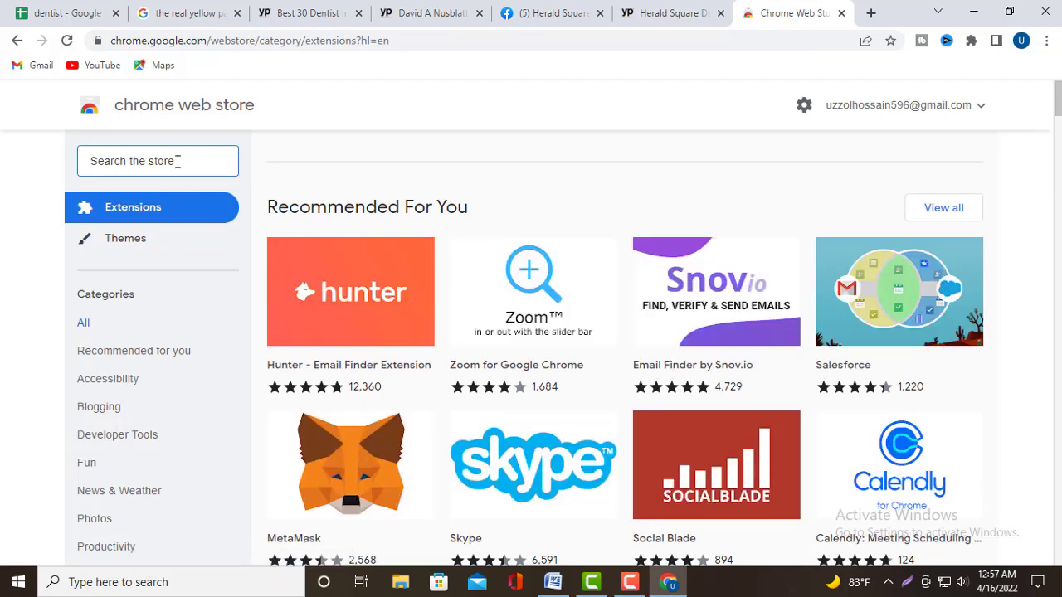
left_click(177, 161)
type("email ex")
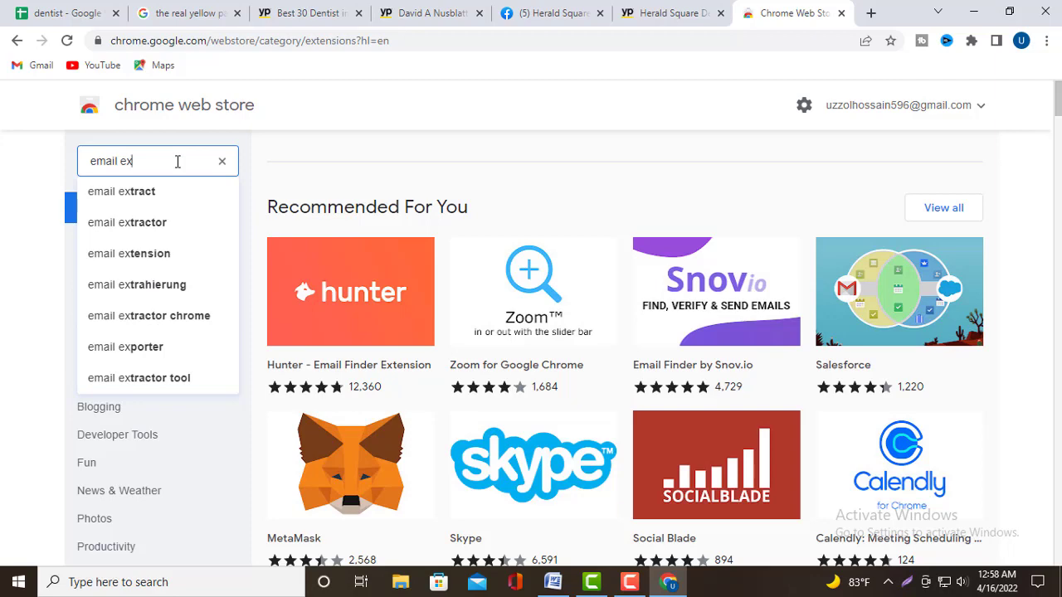
left_click(160, 222)
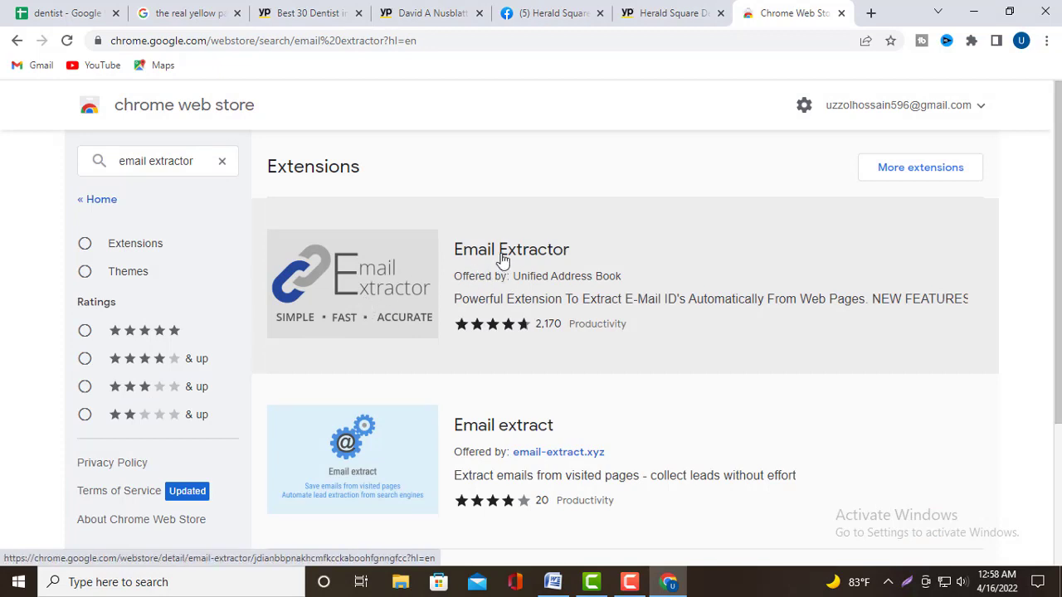
left_click(421, 266)
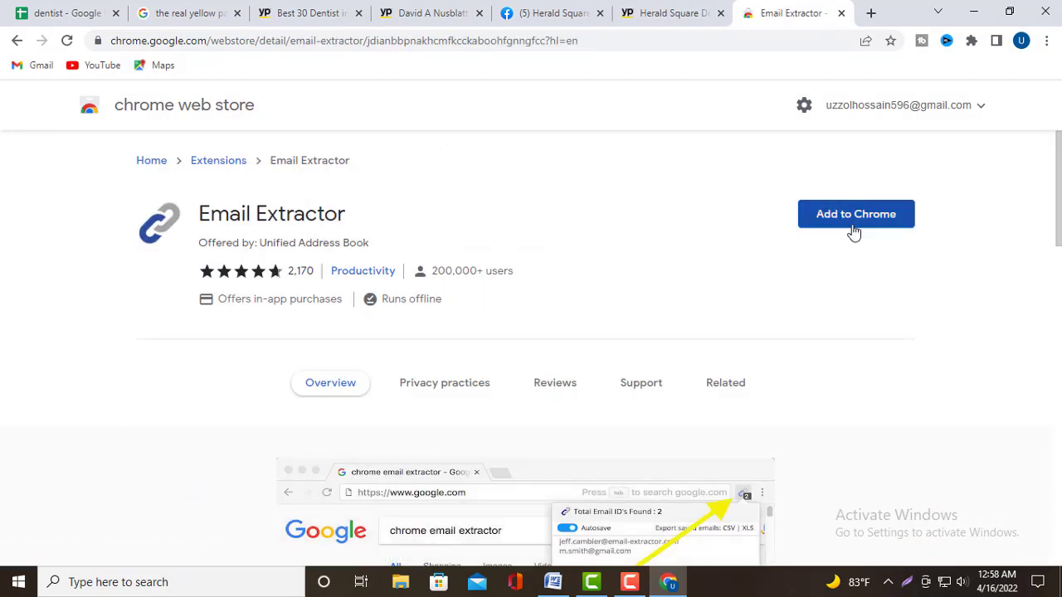
Add the Email Extractor extension to Chrome and pin it.
left_click(865, 219)
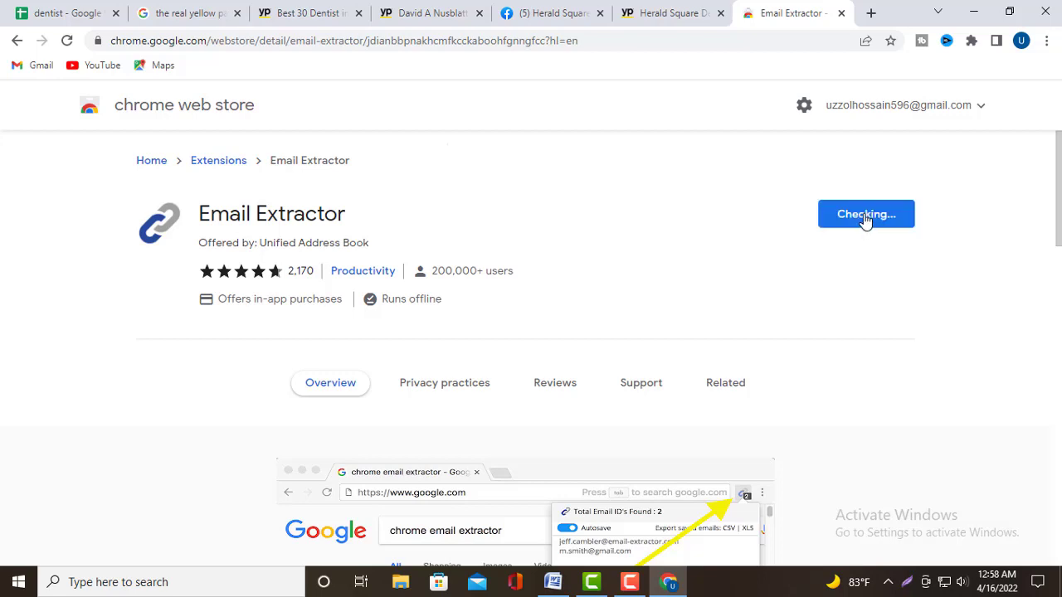
left_click(572, 173)
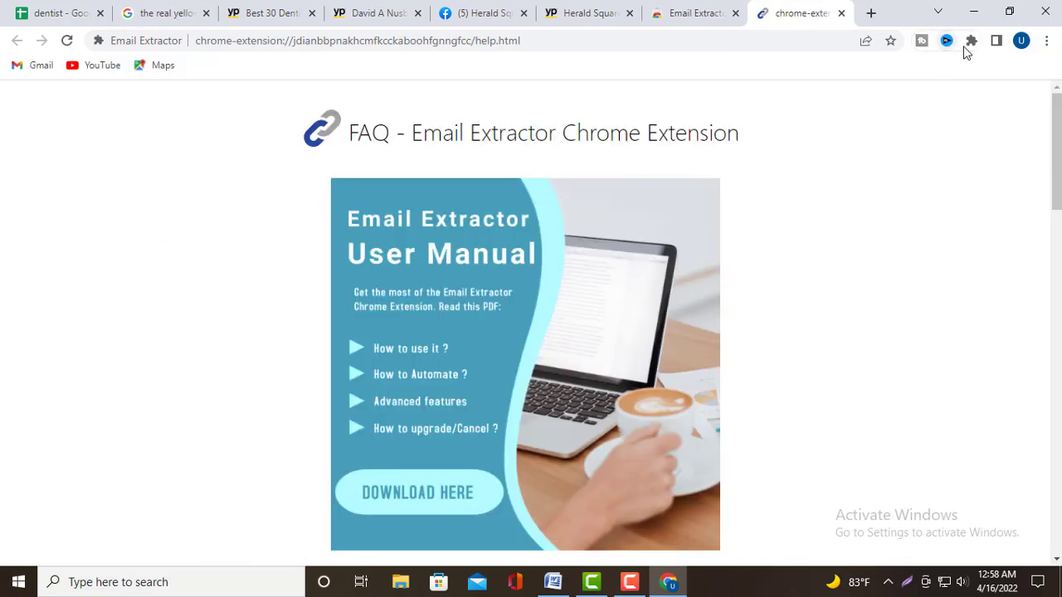
left_click(972, 41)
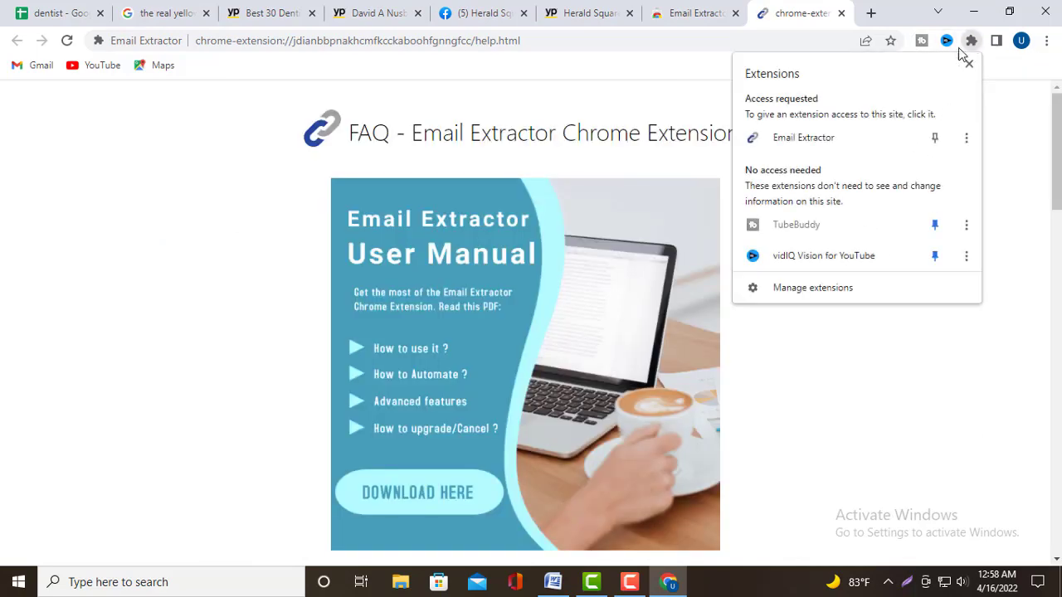
left_click(935, 139)
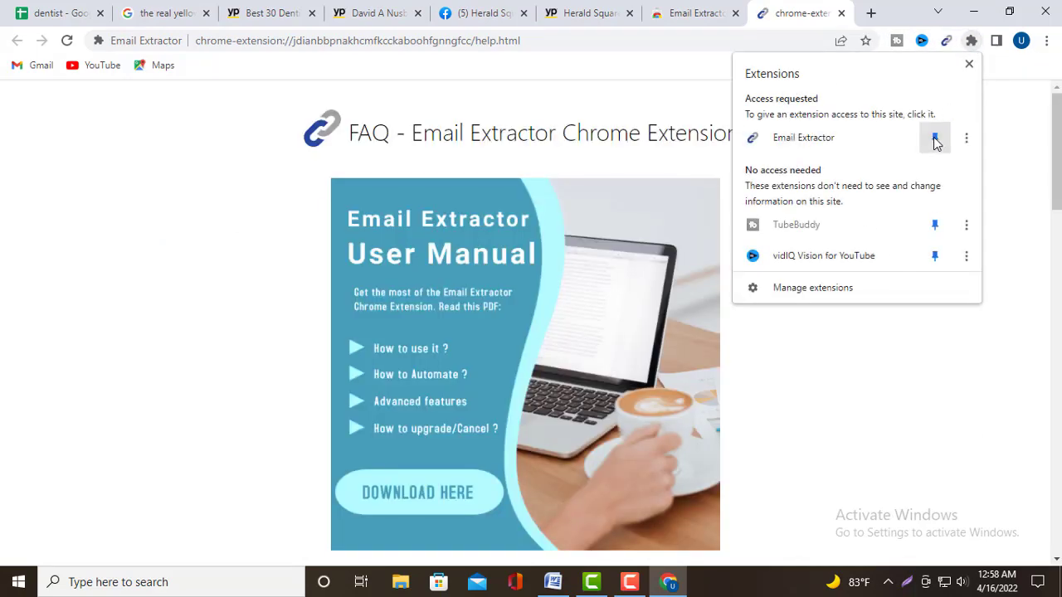
left_click(684, 73)
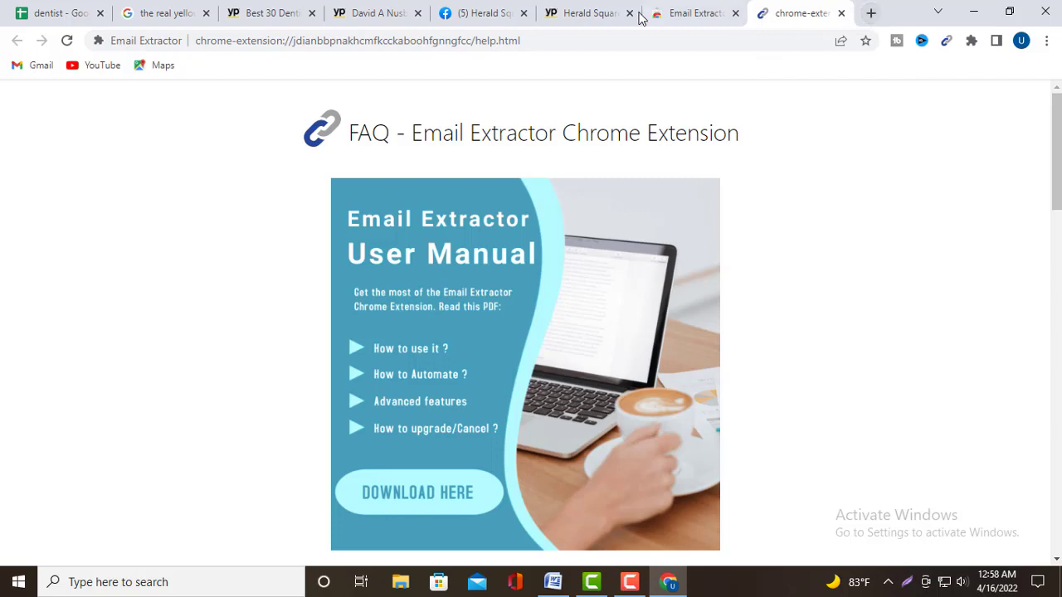
Close the Email Extractor help page and the Chrome Web Store page, and open a new browser tab.
left_click(840, 15)
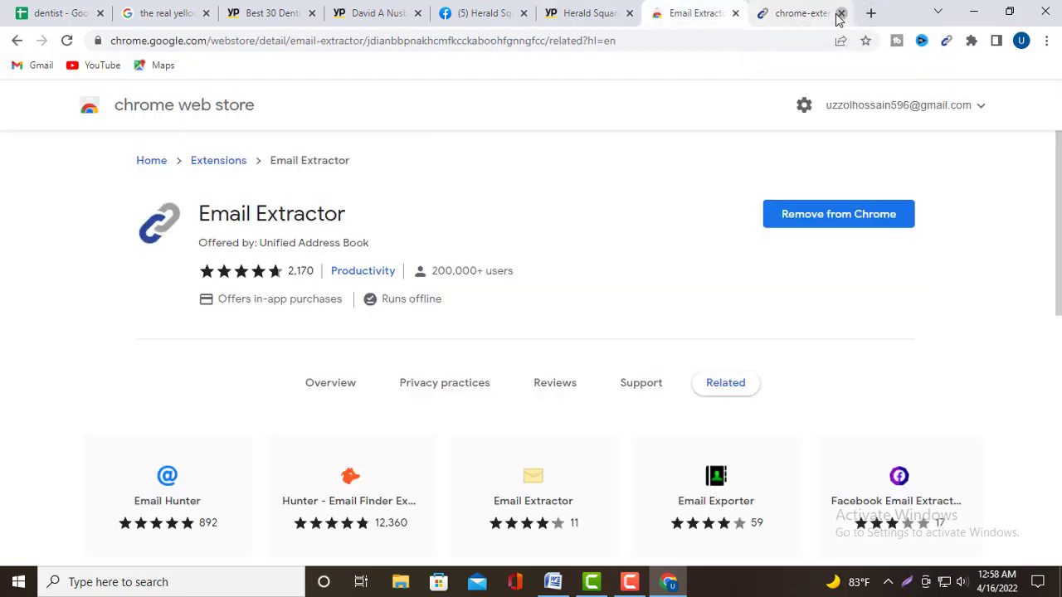
left_click(841, 14)
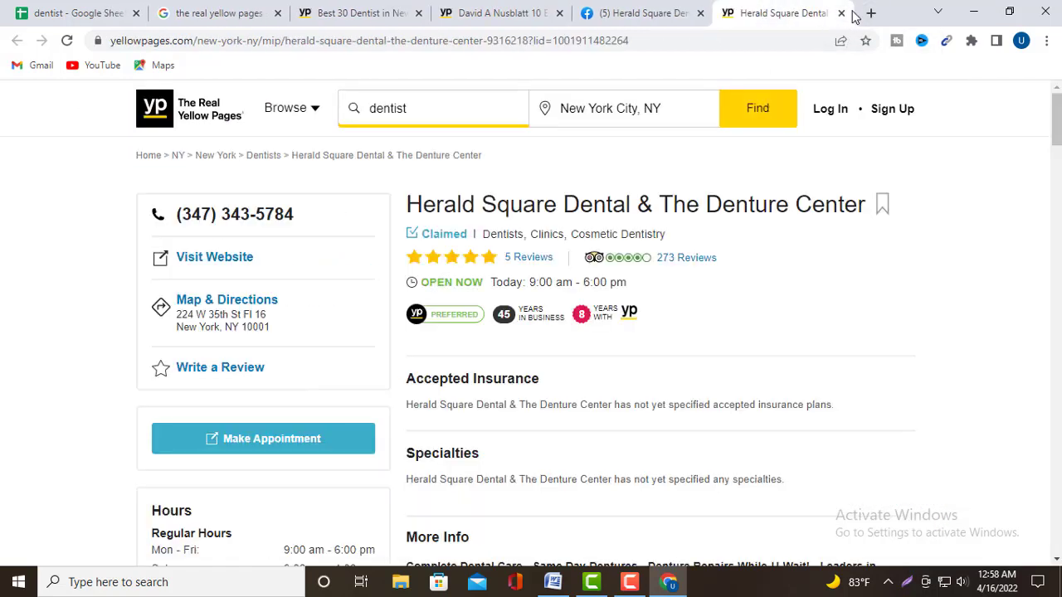
left_click(871, 14)
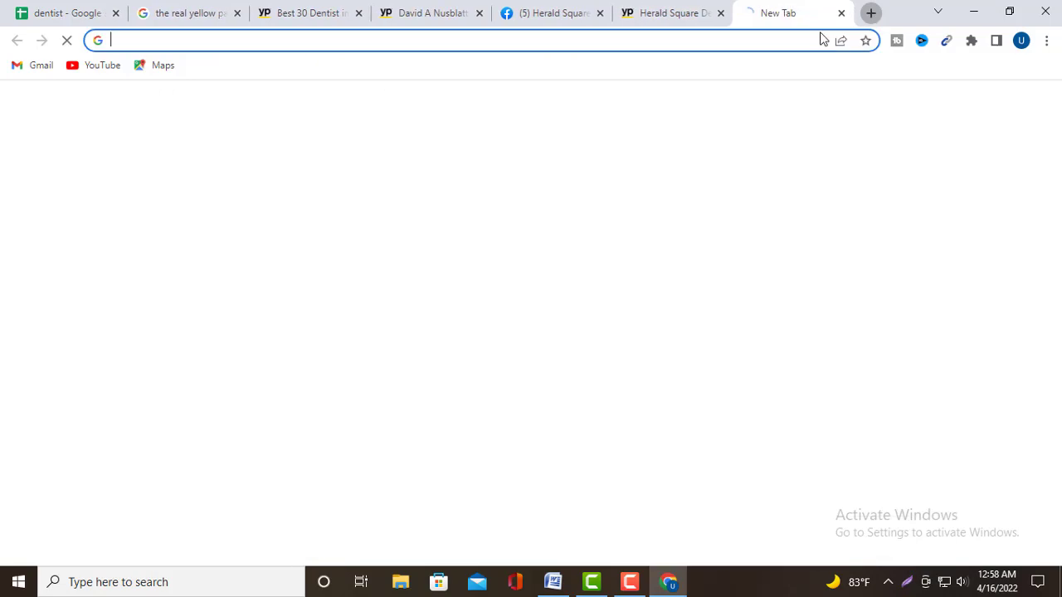
left_click(178, 38)
right_click(162, 38)
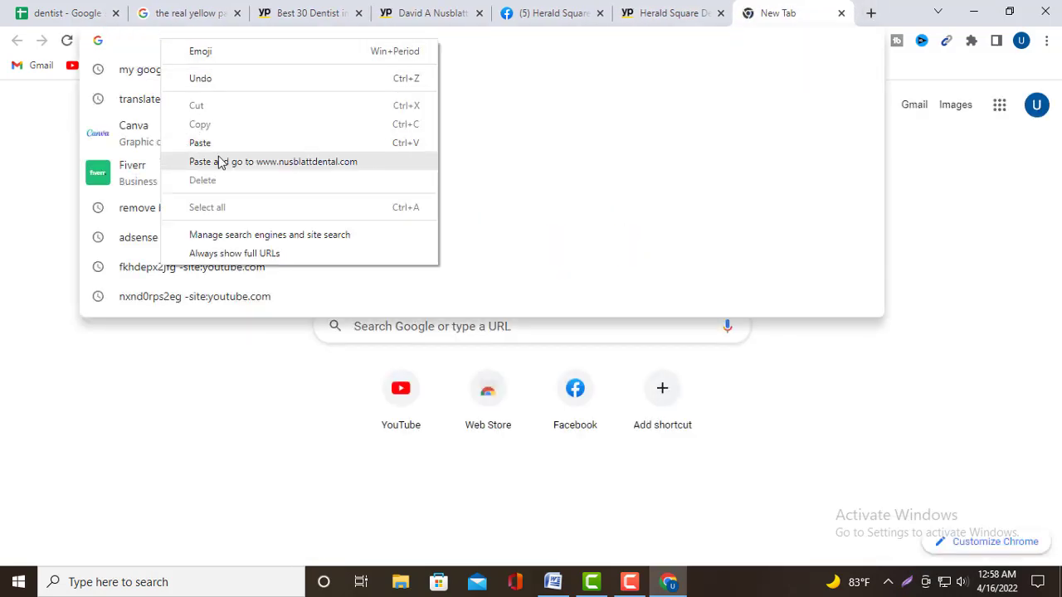
key("Escape")
key("Down")
key("Return")
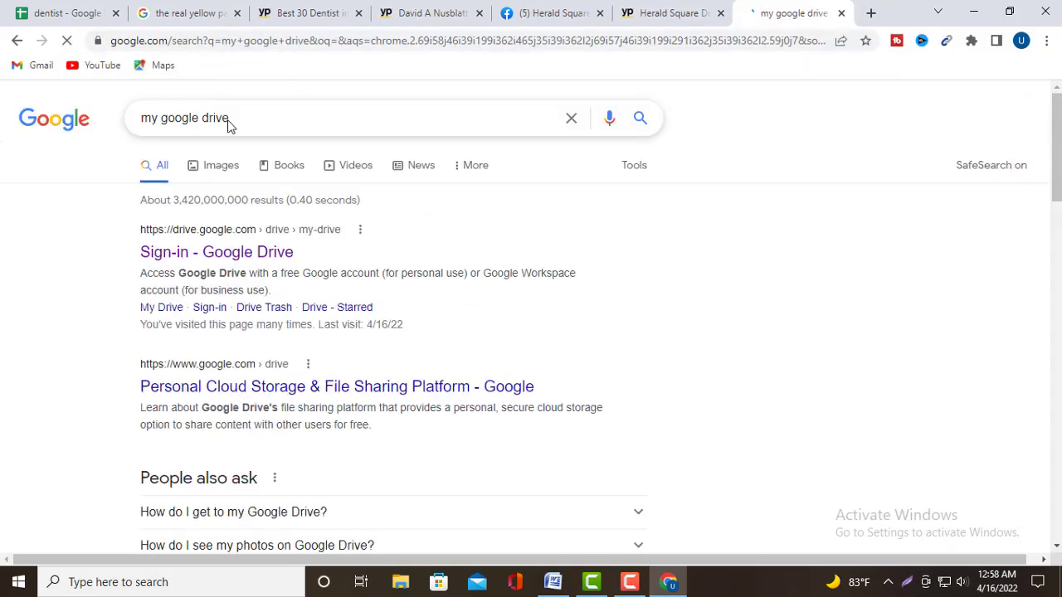
left_click(572, 121)
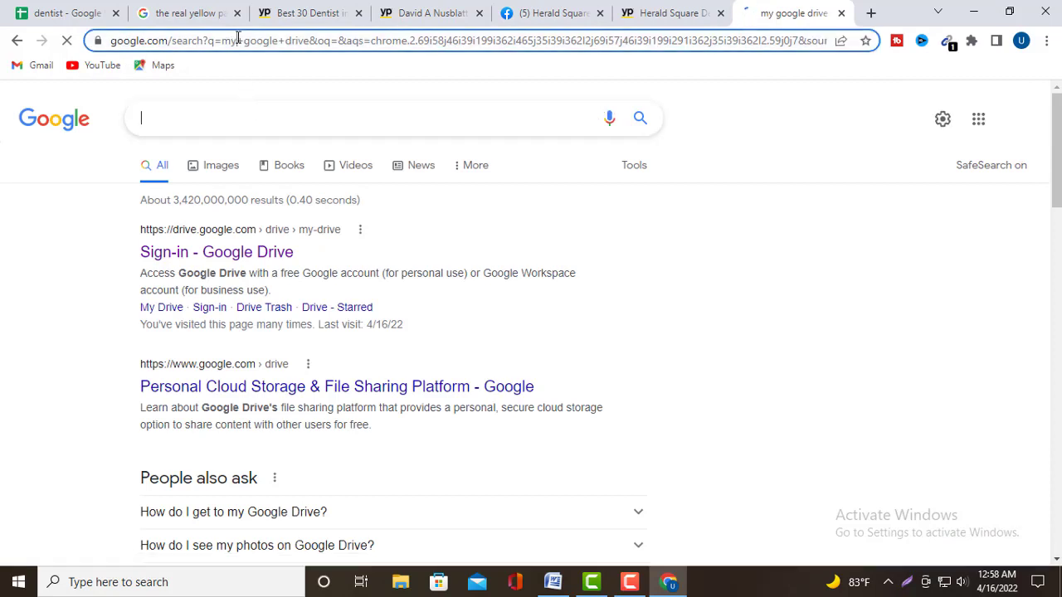
Replace the current web address with the copied dentist website link, leaving it open for editing.
left_click(297, 39)
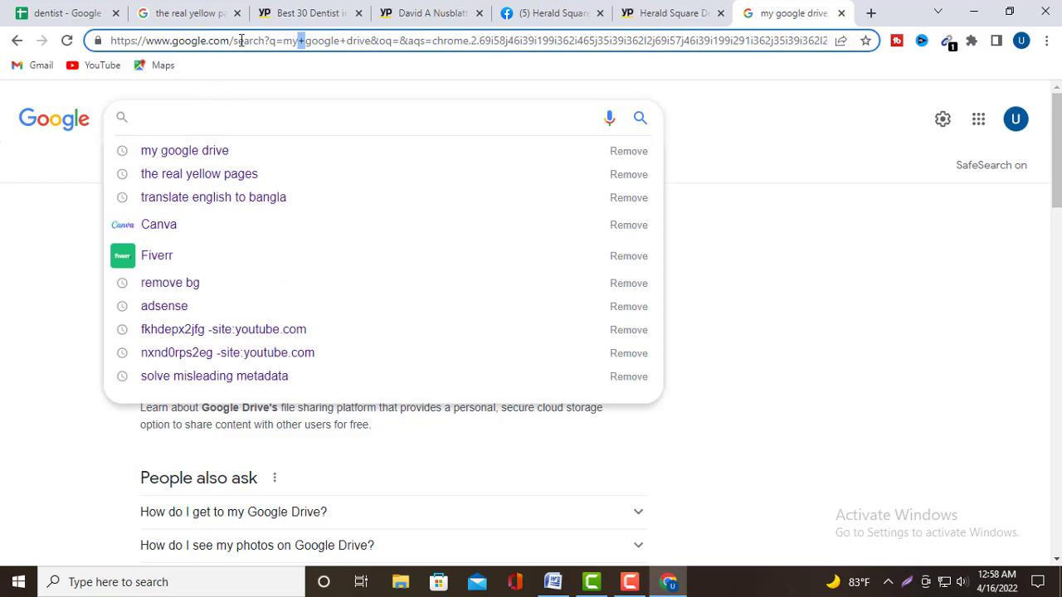
left_click(280, 76)
left_click(272, 45)
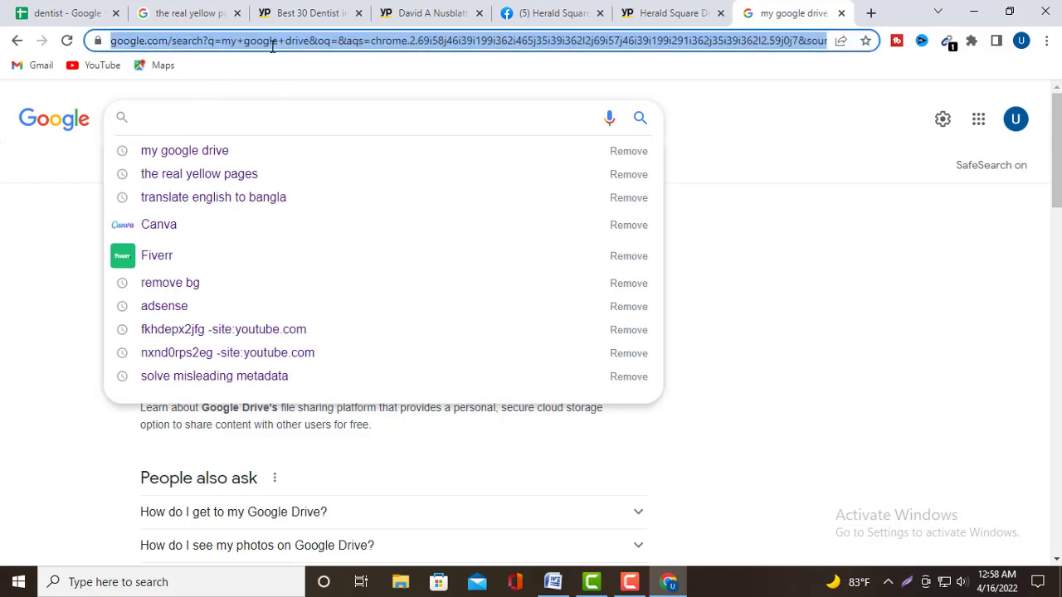
key("BackSpace")
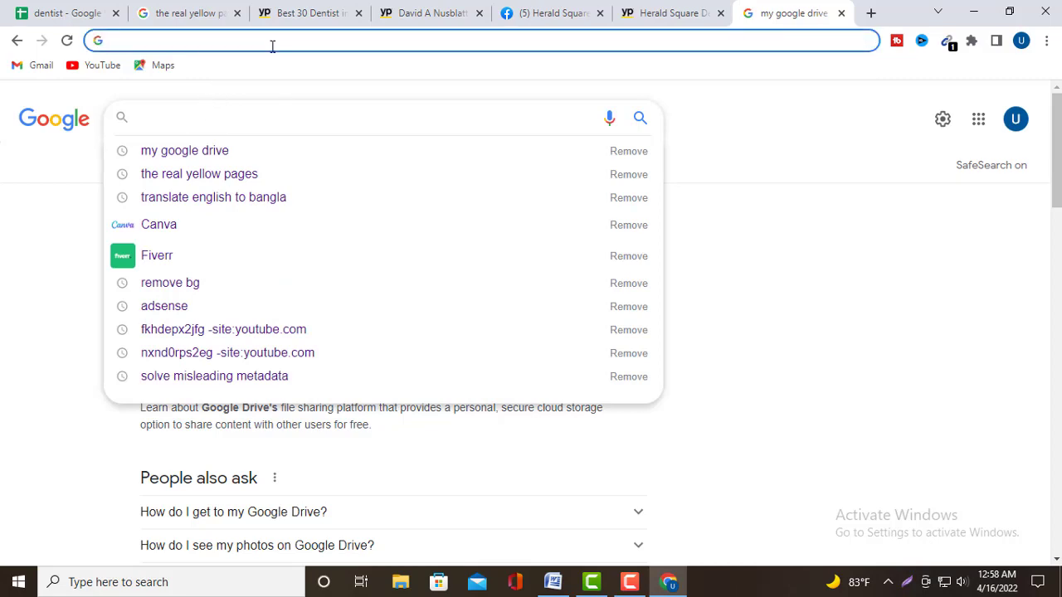
right_click(139, 40)
left_click(178, 145)
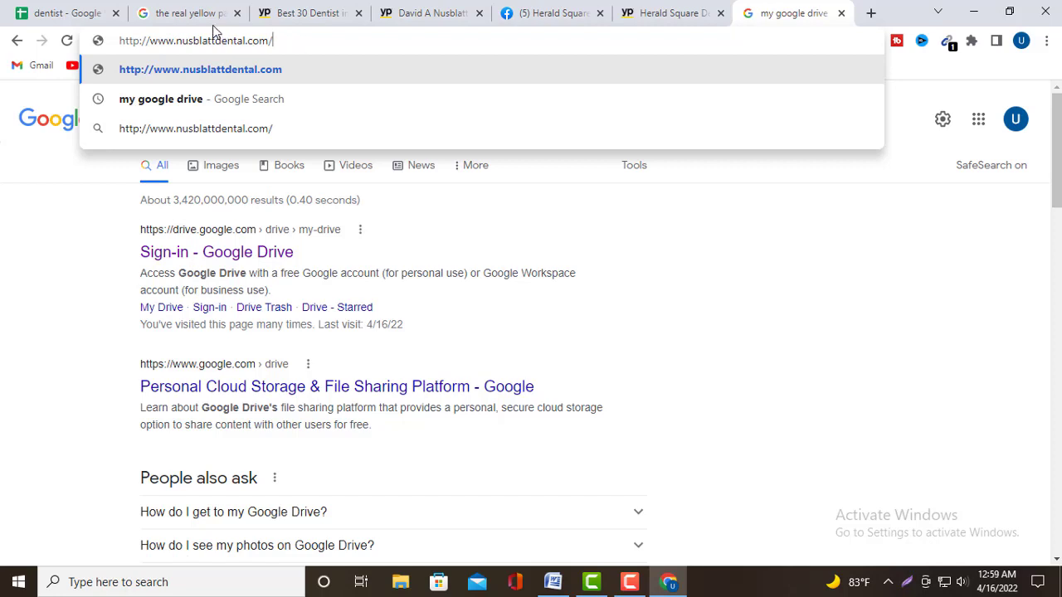
Copy the dentist's address from cell D2 of the dentist sheet to the clipboard.
left_click(440, 13)
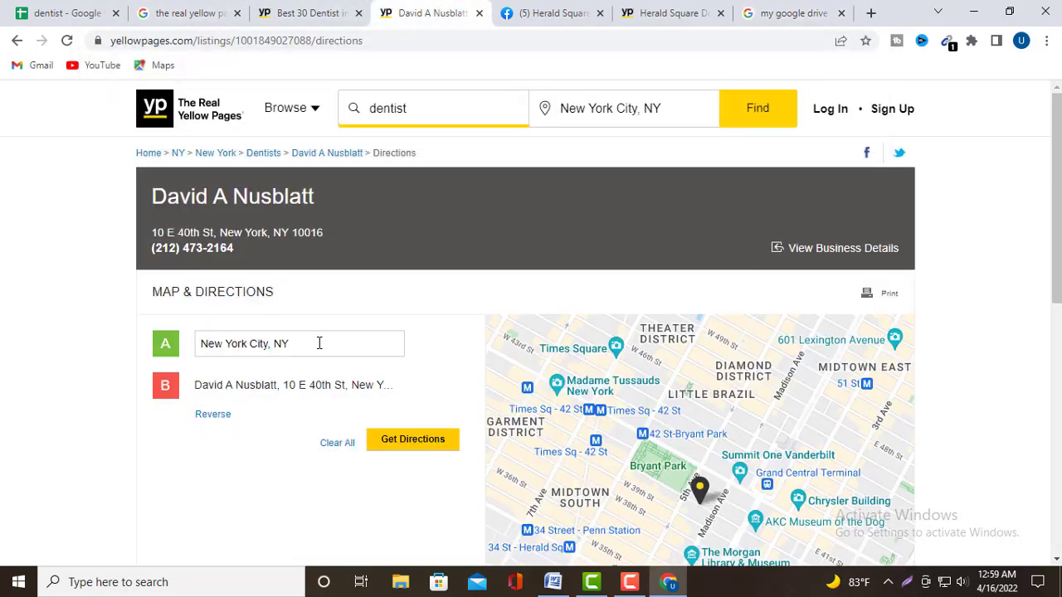
left_click(73, 12)
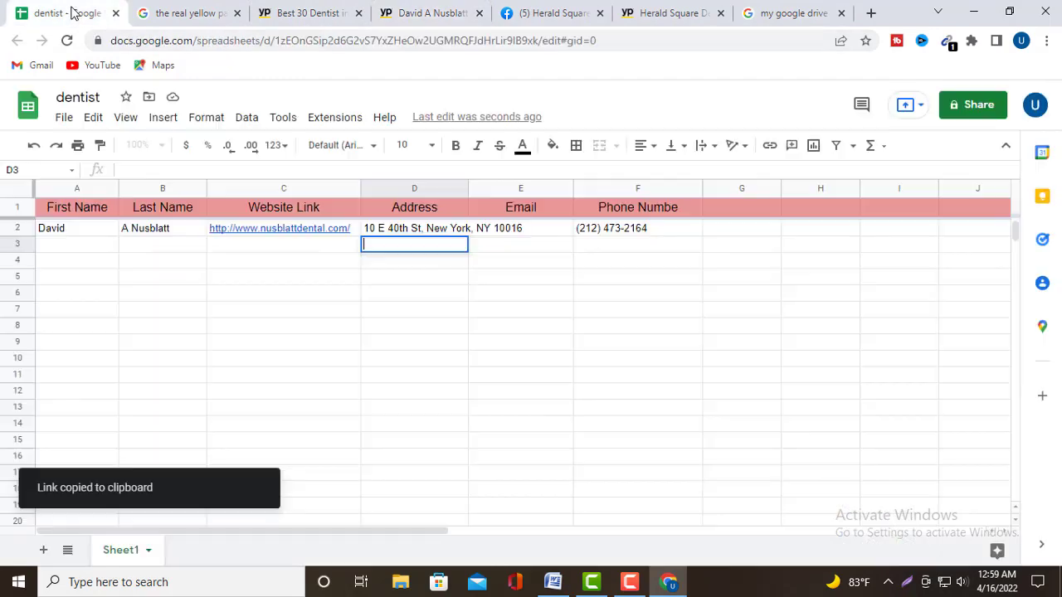
left_click(415, 232)
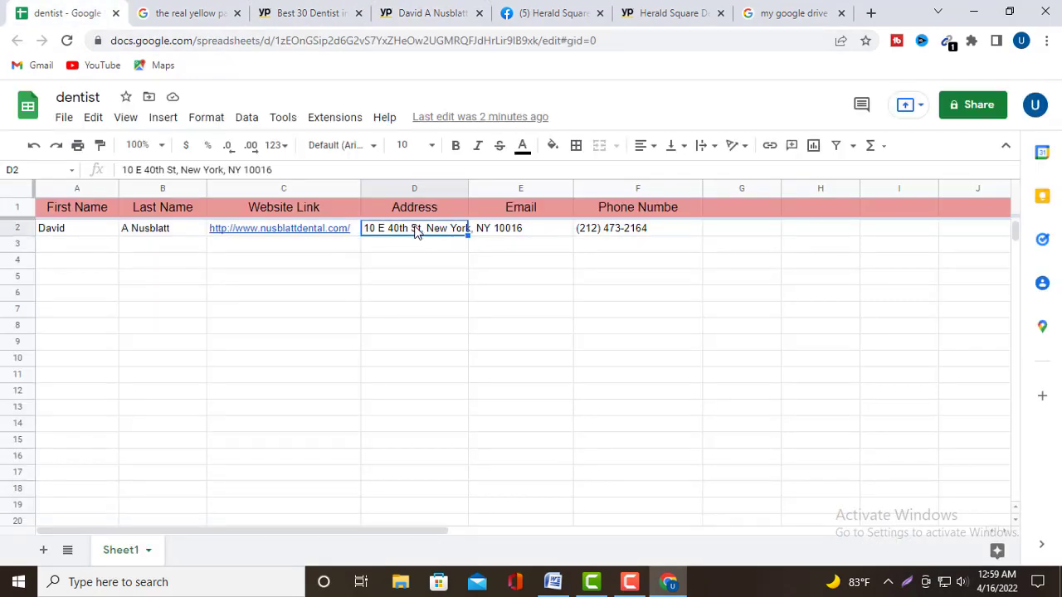
right_click(418, 233)
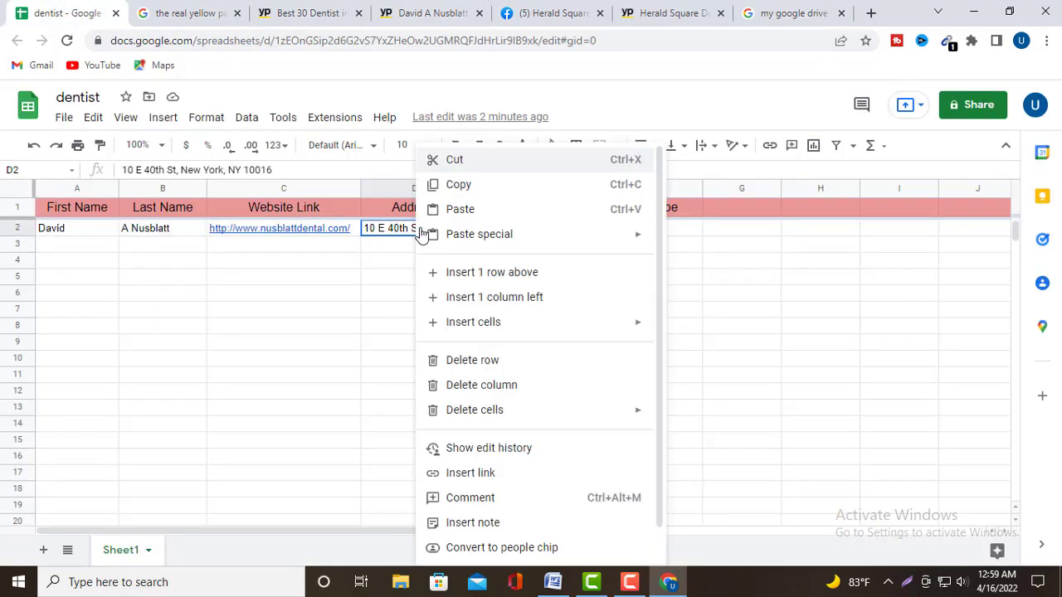
left_click(448, 184)
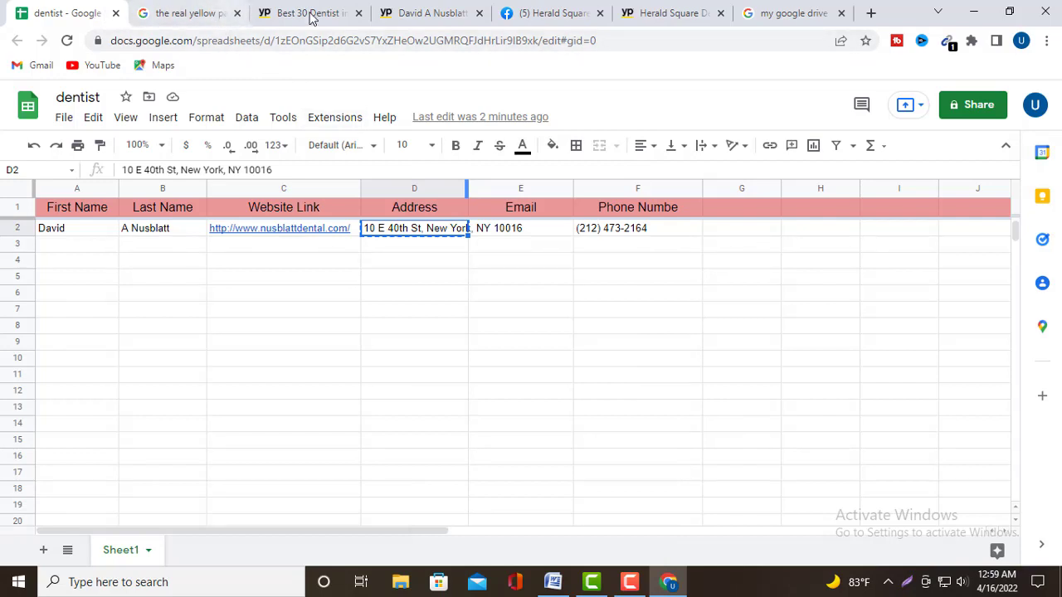
Try to search for the full website link followed by "+" and the copied address.
left_click(780, 15)
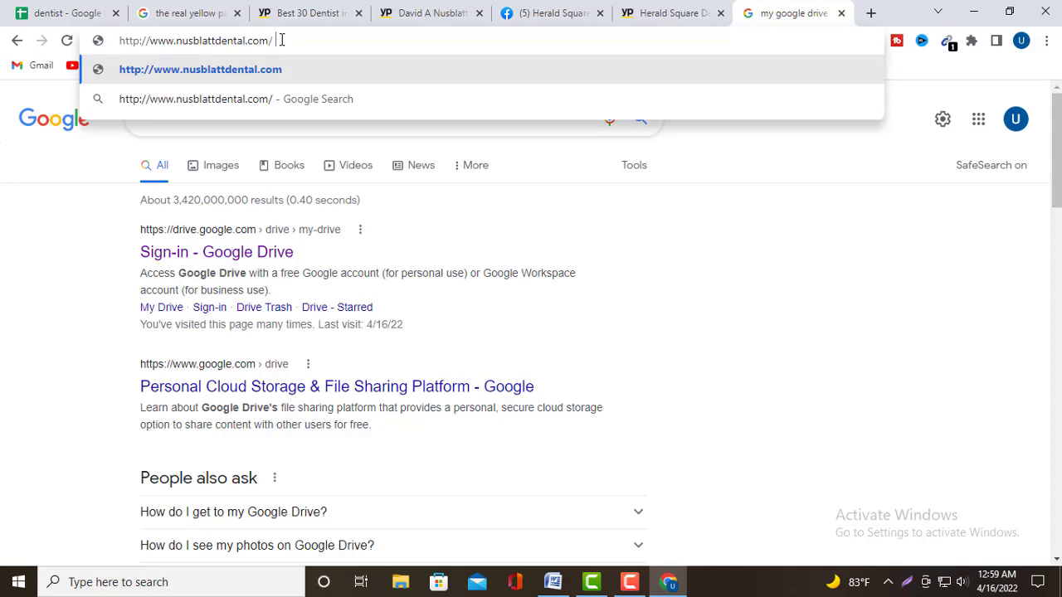
type("+")
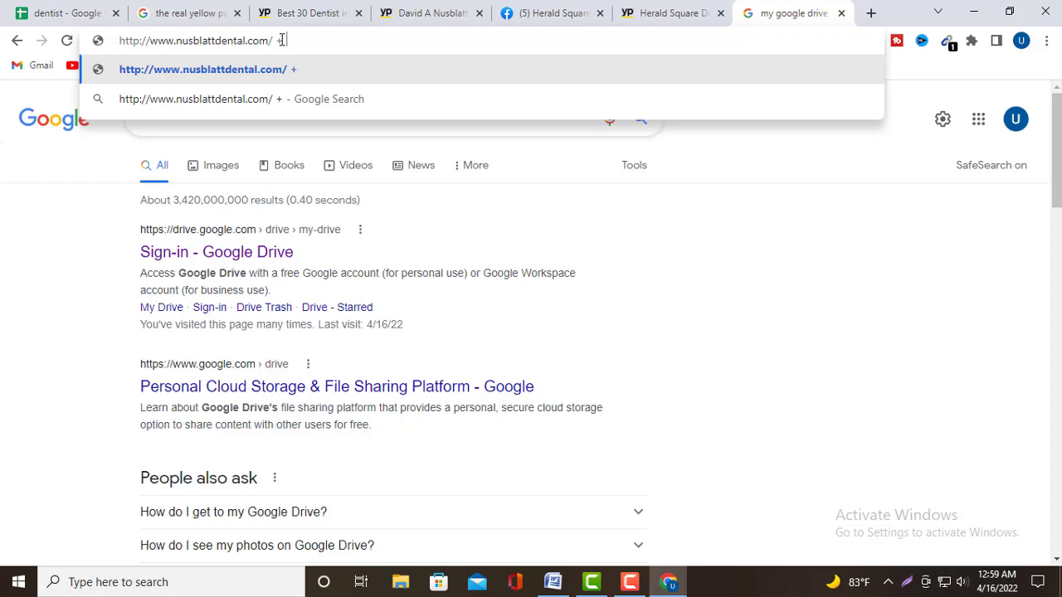
right_click(297, 41)
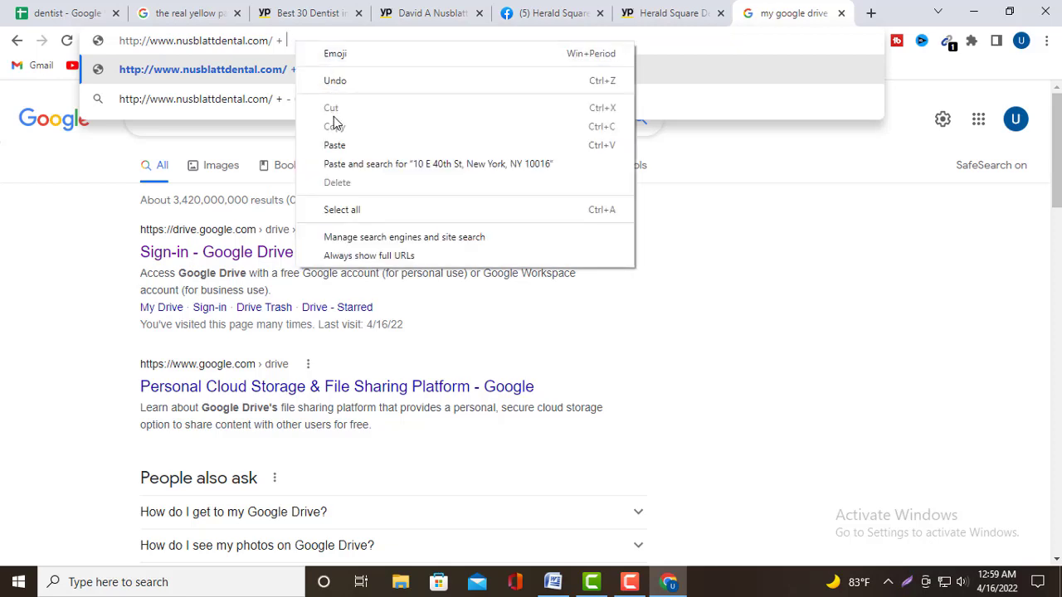
left_click(336, 147)
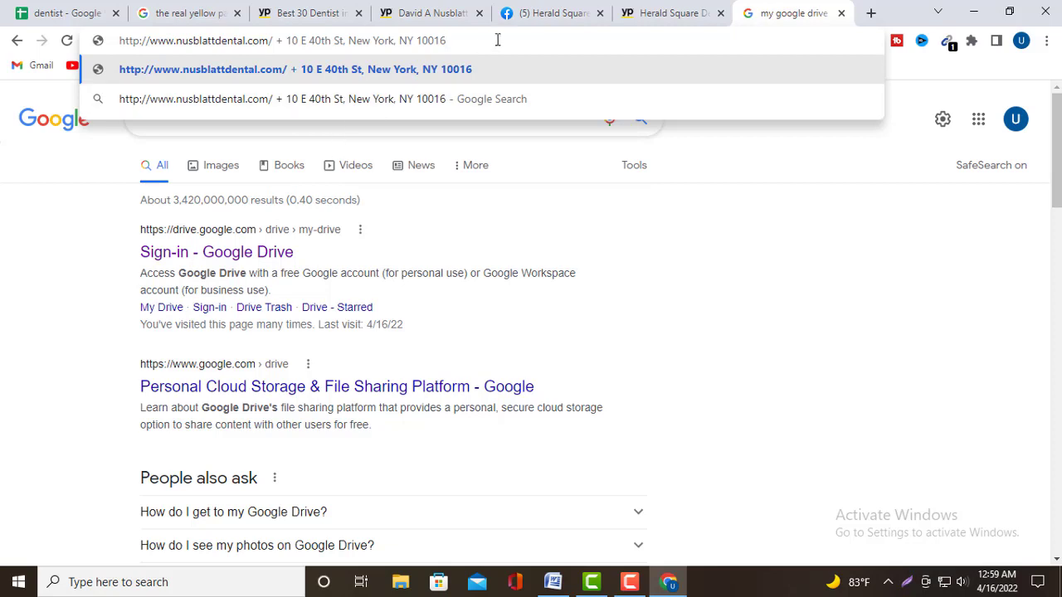
key("Return")
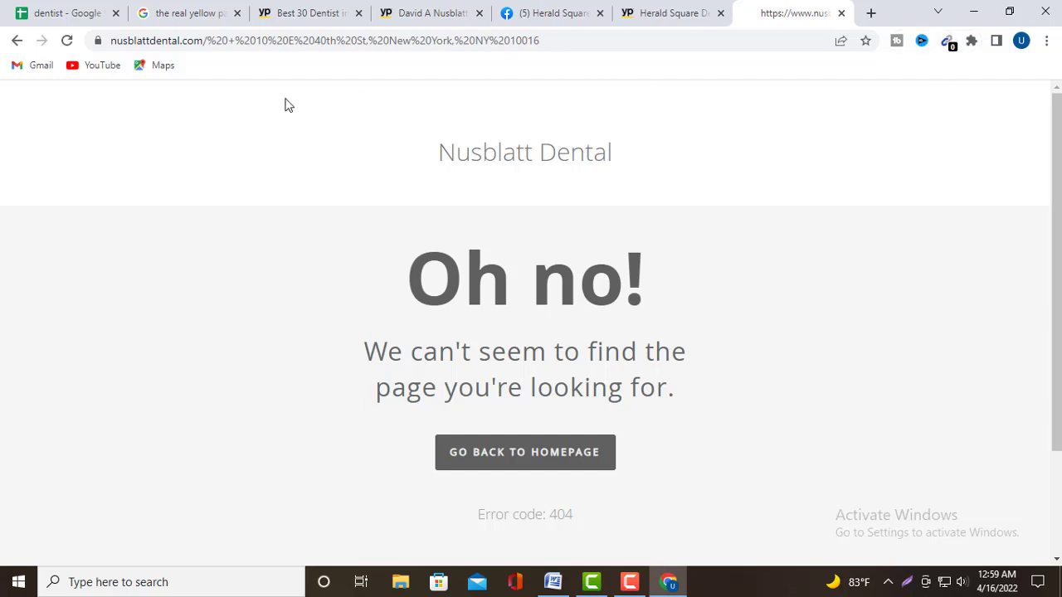
Cut the web address back to the part before ".com", append "+" and the copied address, and search Google for it.
left_click(285, 40)
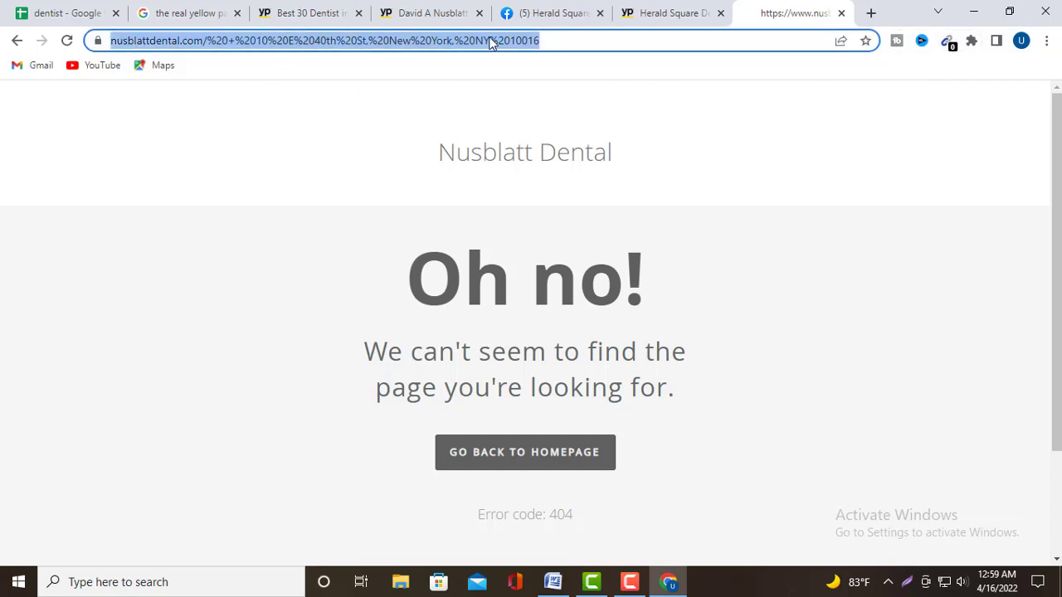
left_click(575, 41)
left_click_drag(609, 39, 252, 42)
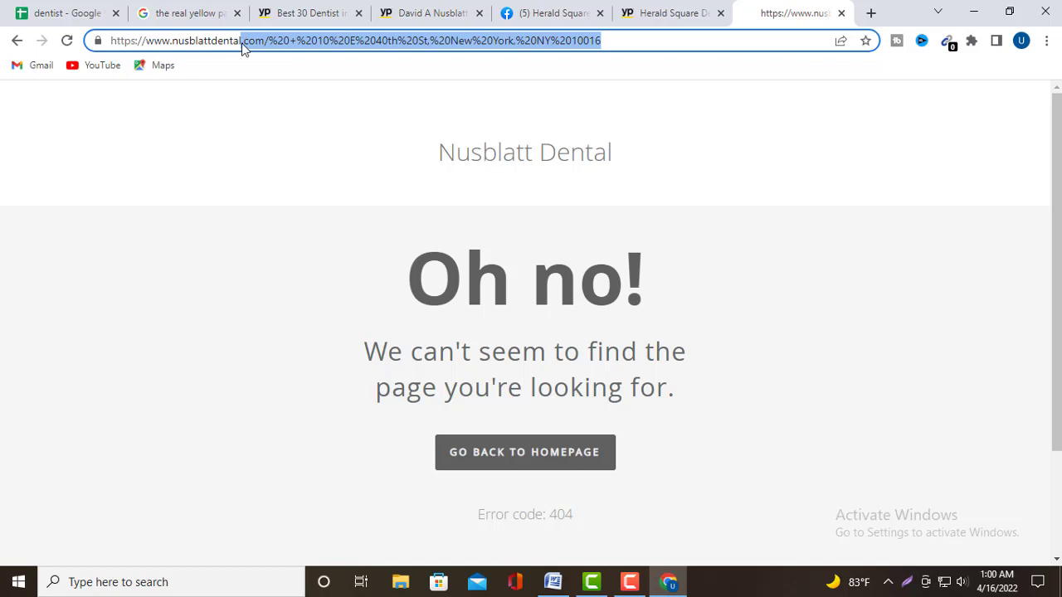
key("BackSpace")
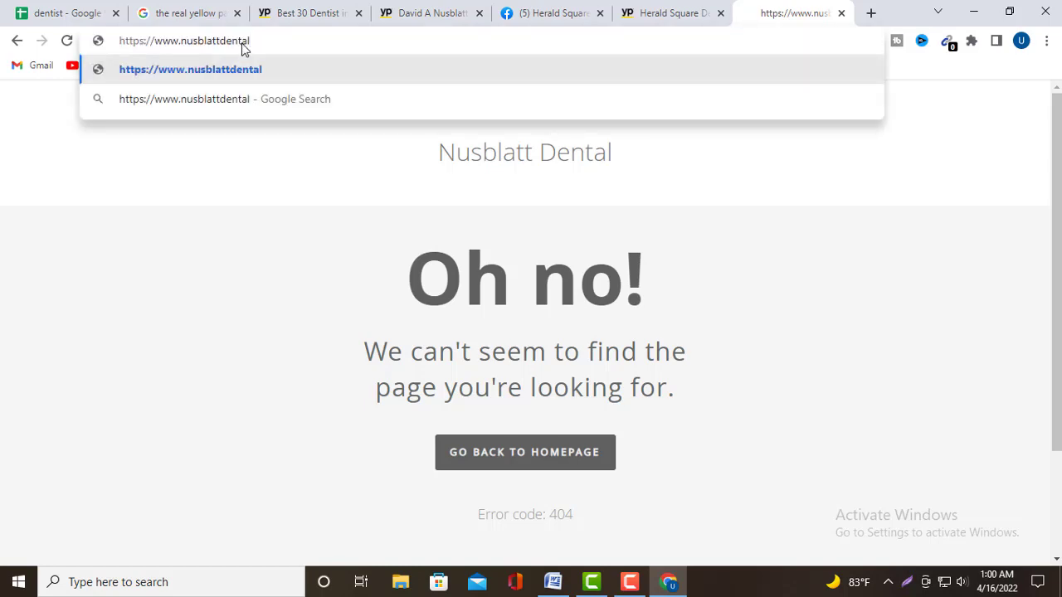
type("+=")
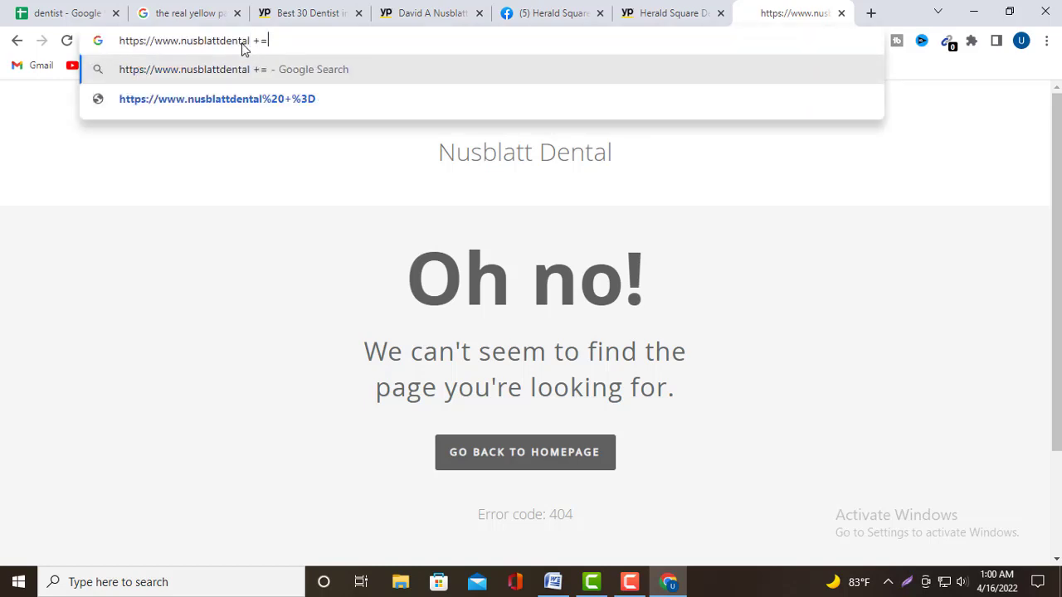
key("BackSpace")
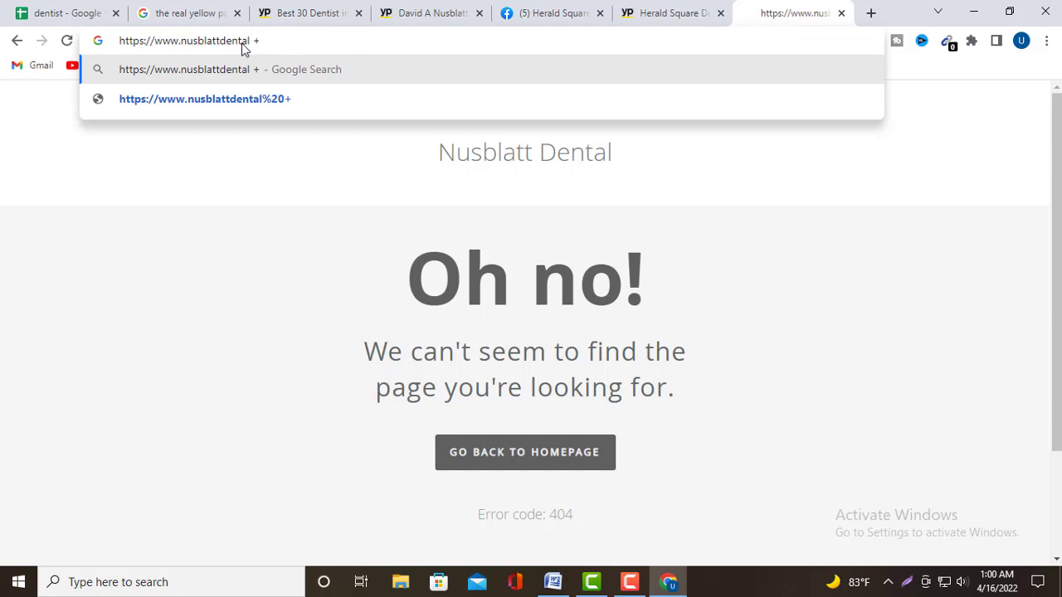
right_click(276, 39)
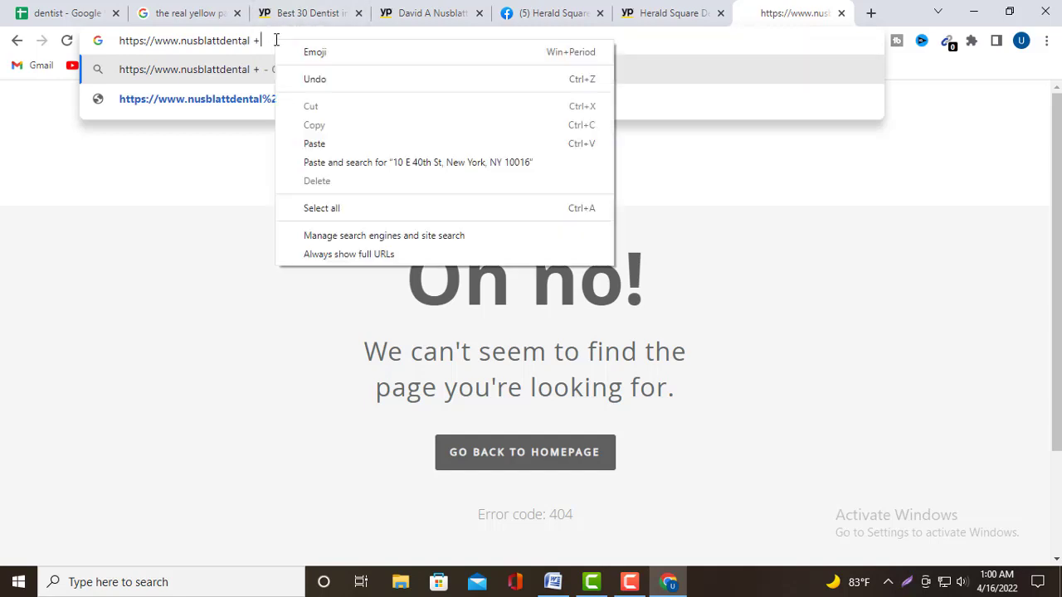
left_click(314, 143)
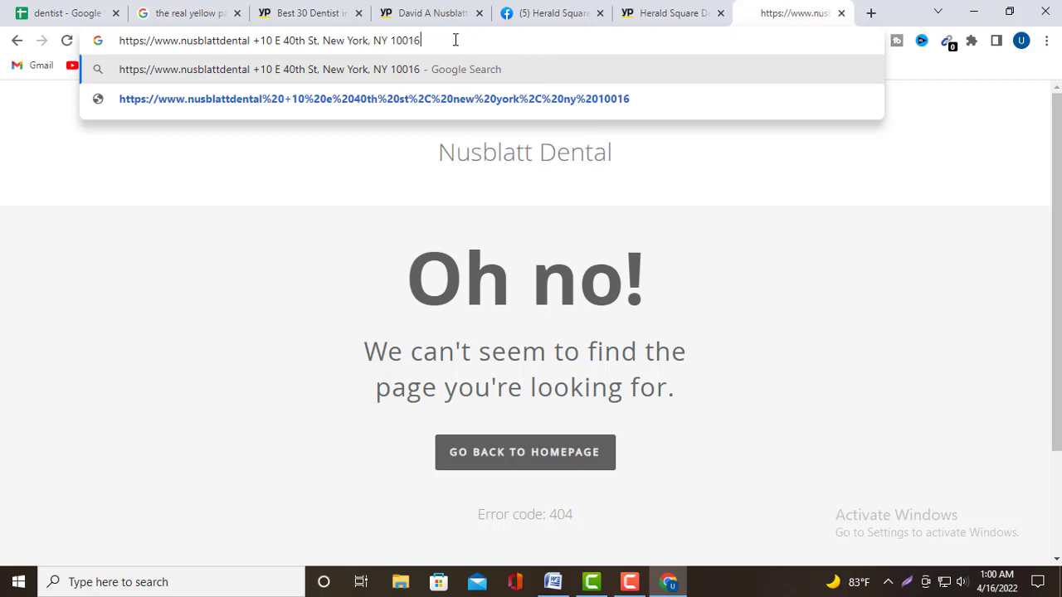
key("Return")
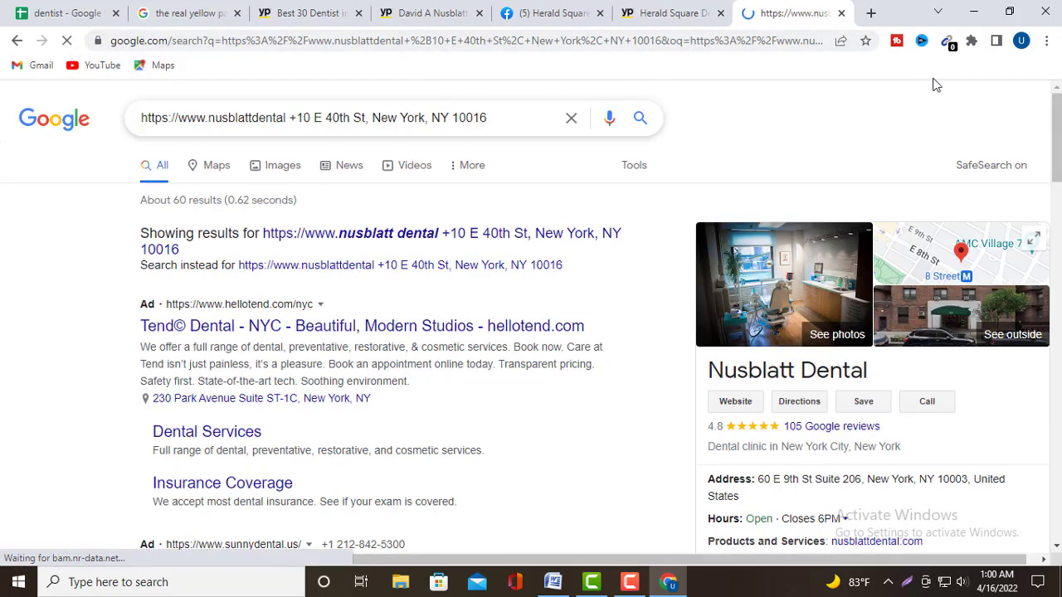
Run Email Extractor on the search results and keep only the dental practice's email selected.
left_click(948, 41)
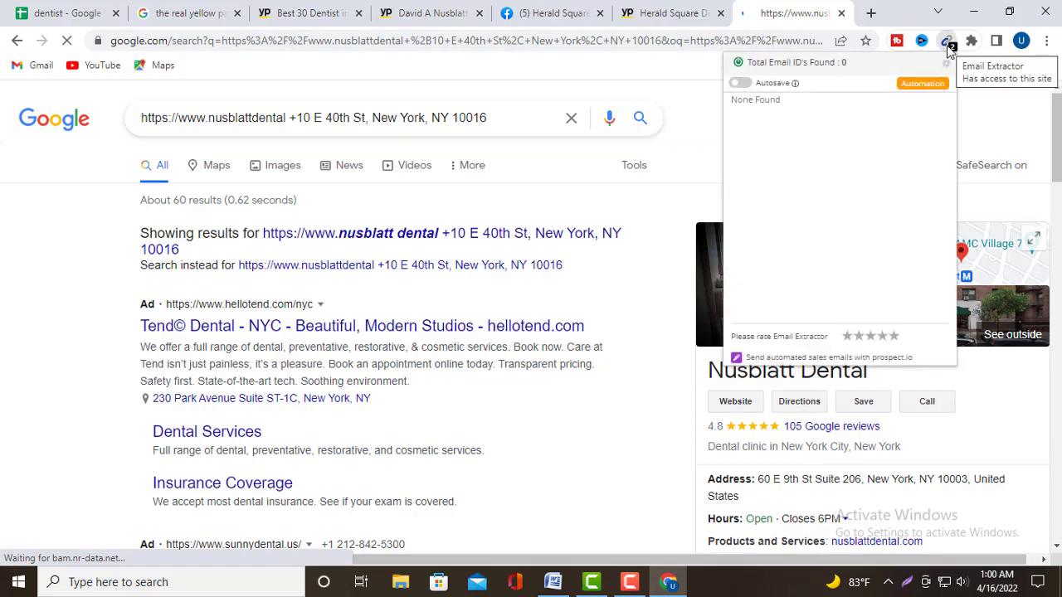
left_click(950, 45)
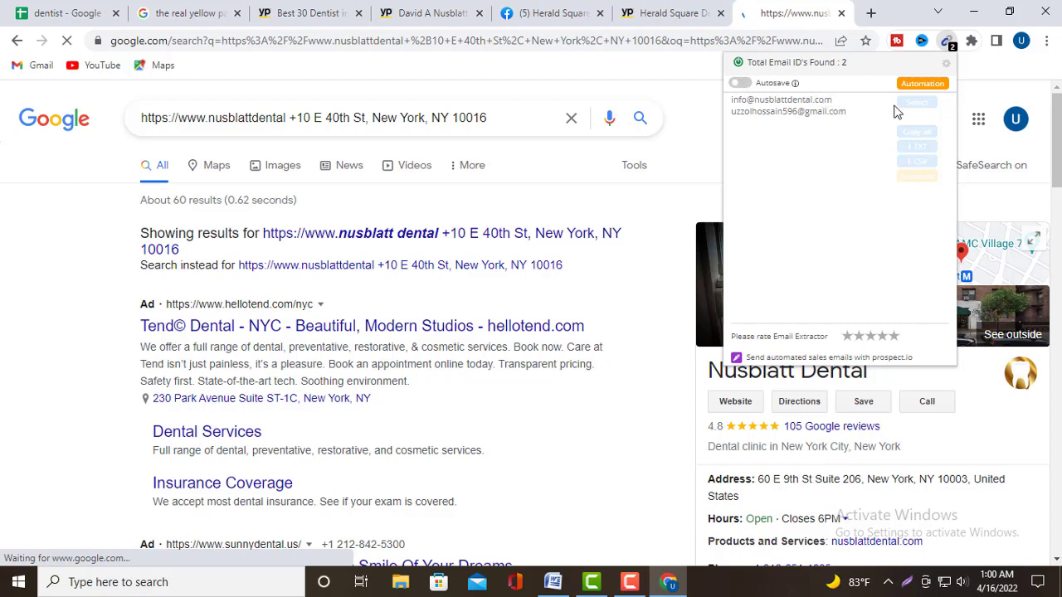
left_click(922, 103)
left_click(923, 103)
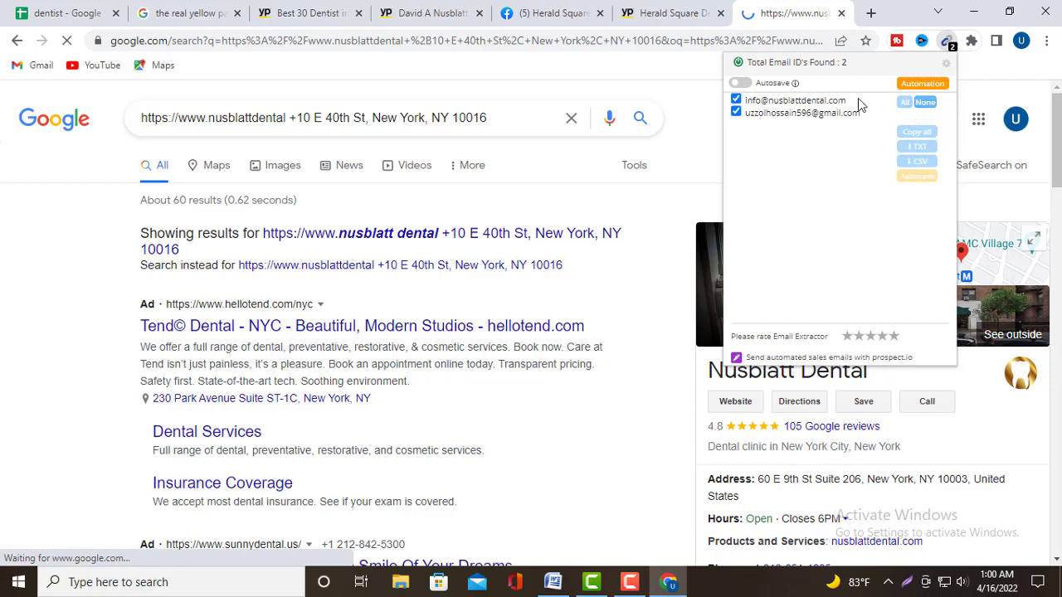
left_click(736, 112)
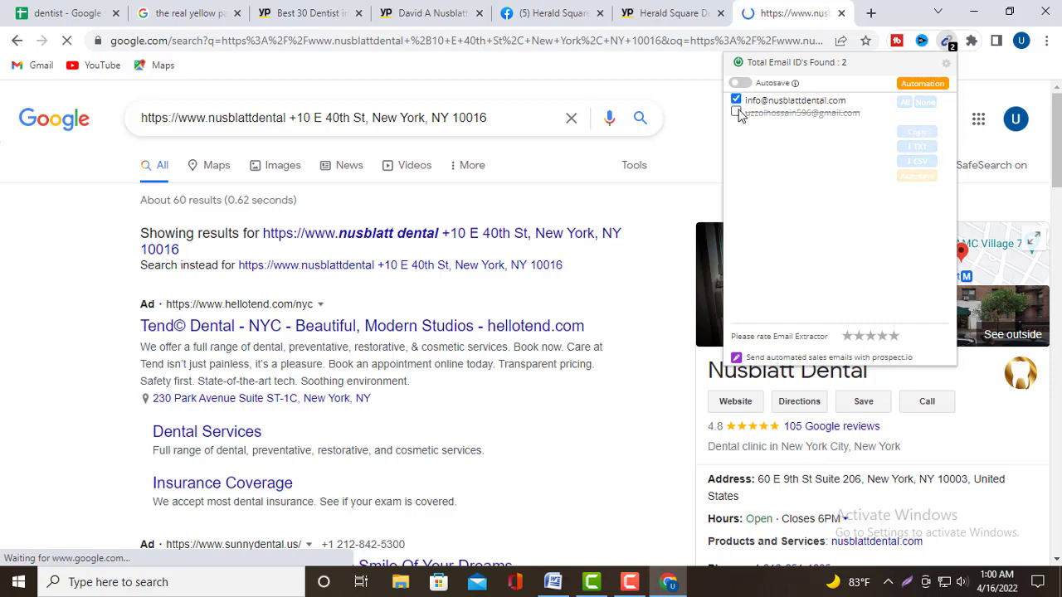
Copy the dental practice's email from the Email Extractor results and return to the dentist sheet.
right_click(790, 101)
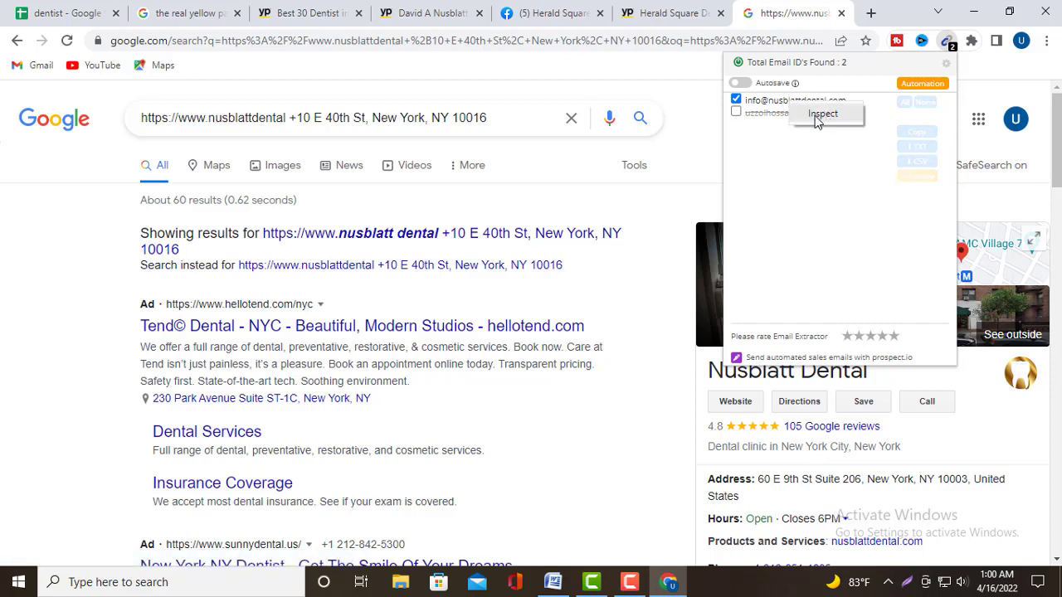
left_click(767, 100)
triple_click(765, 98)
right_click(767, 100)
left_click(798, 108)
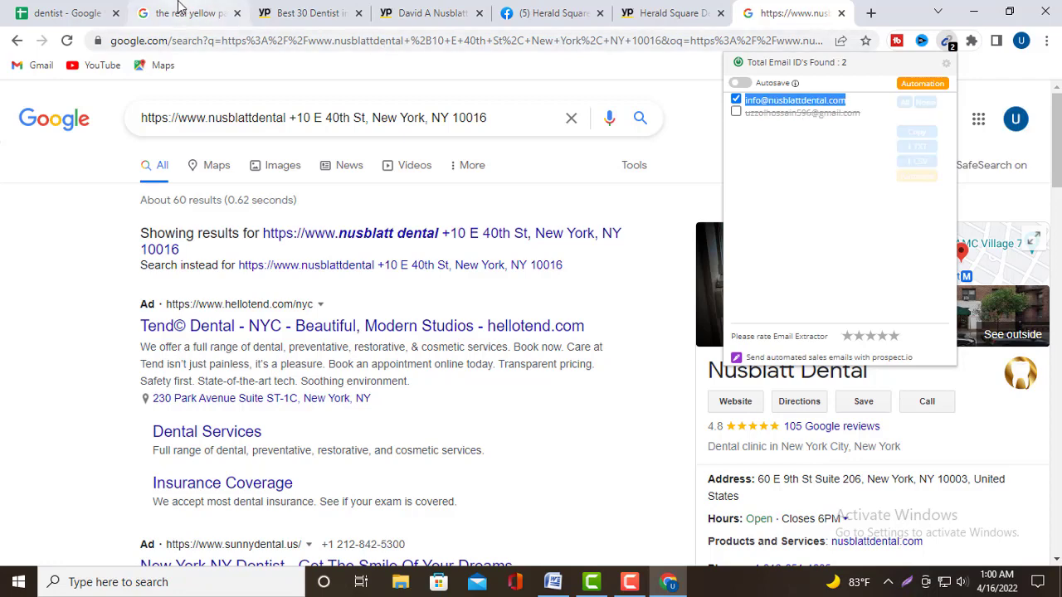
left_click(71, 14)
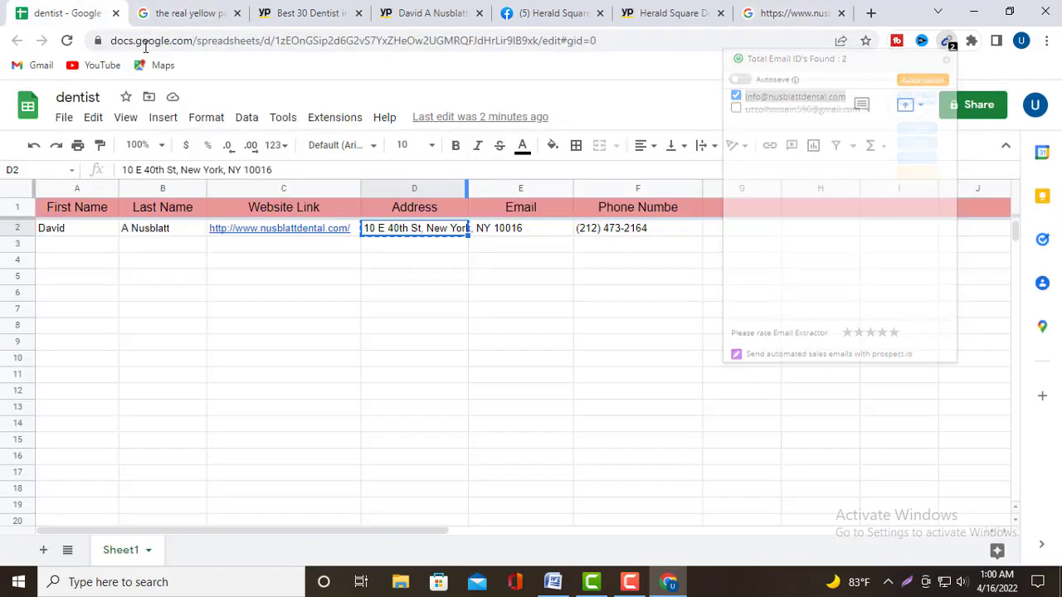
Paste the copied practice email into the Email cell of row 2 and shrink that row to single-line height.
double_click(533, 227)
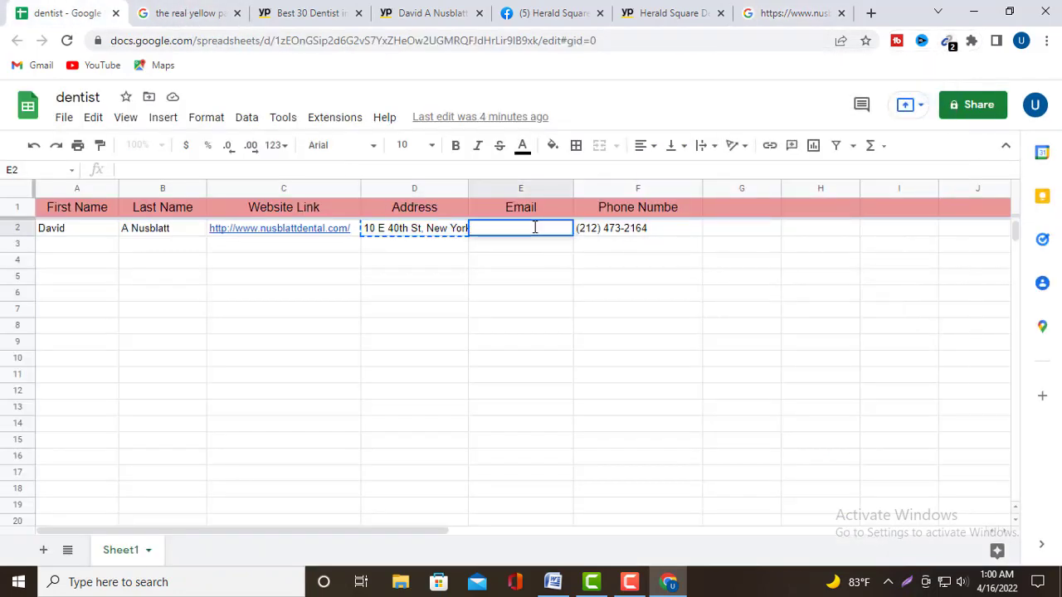
right_click(533, 227)
left_click(569, 302)
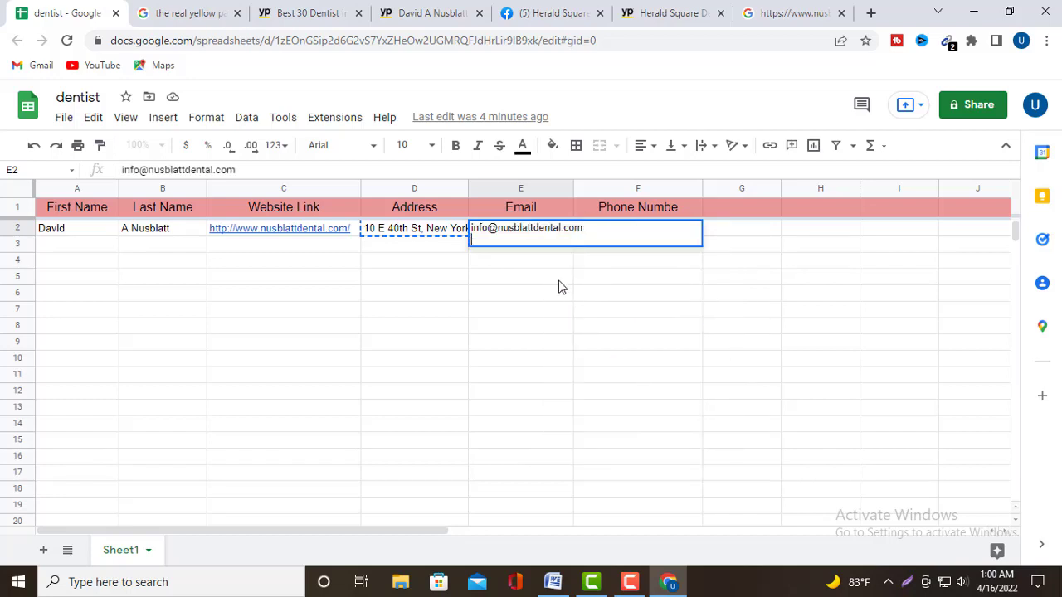
key("Return")
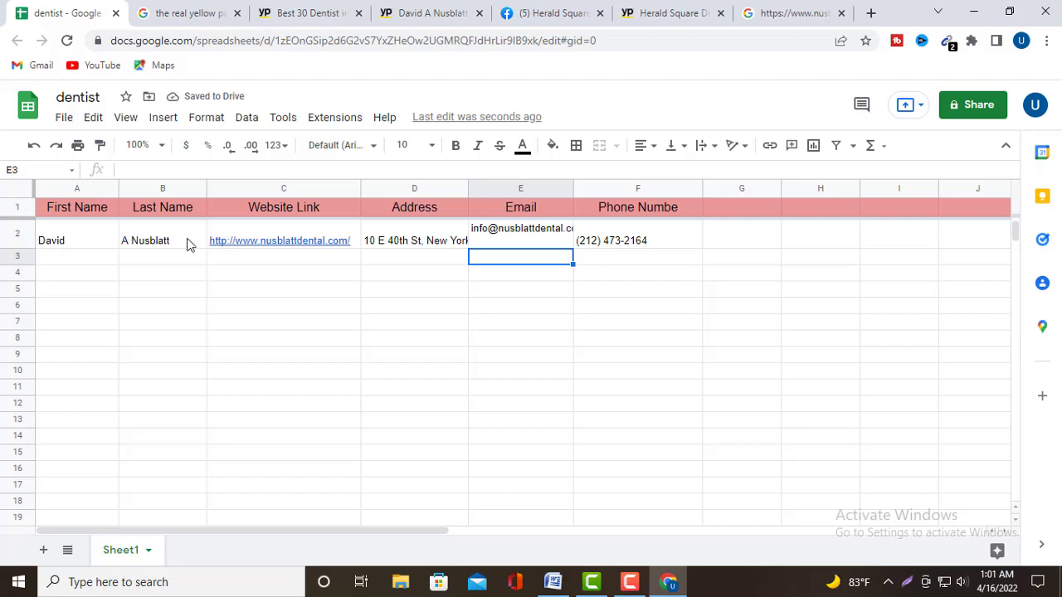
left_click(95, 238)
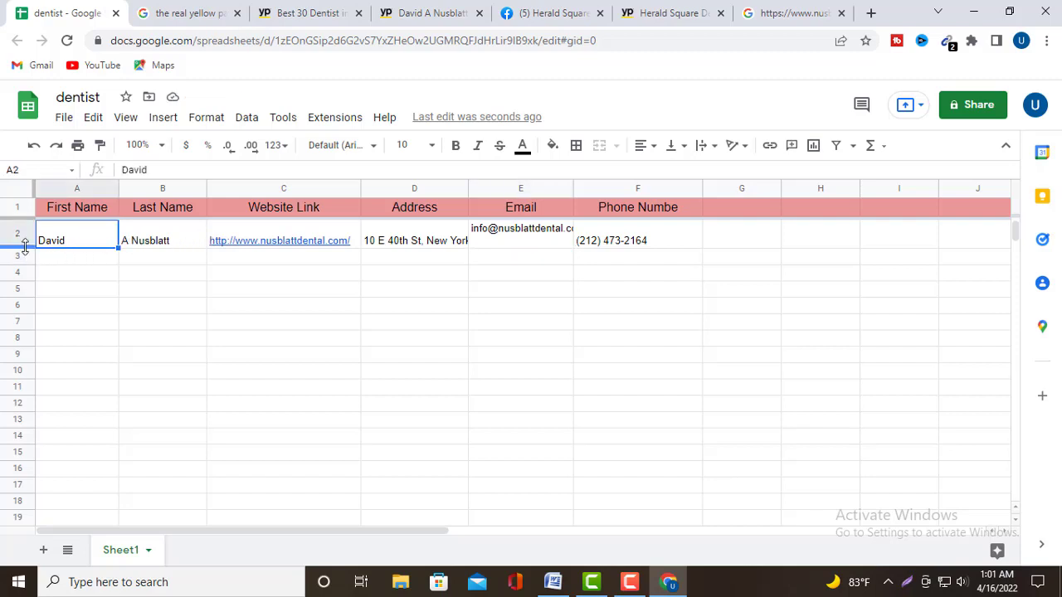
left_click_drag(28, 240, 26, 236)
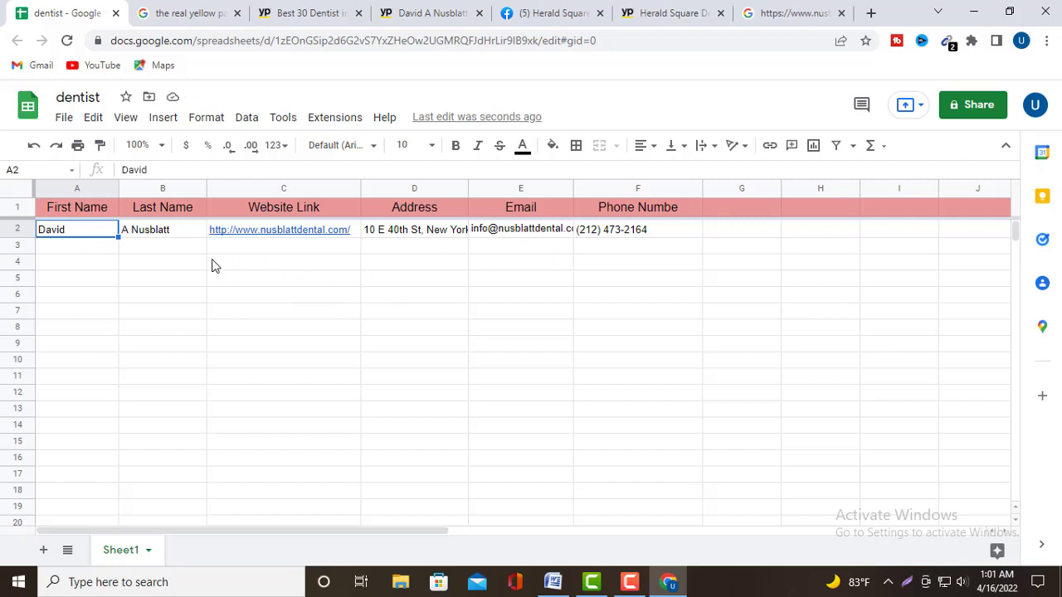
Find the fourth dentist listing in the Yellow Pages results for New York City and open its page in a new tab.
left_click(95, 247)
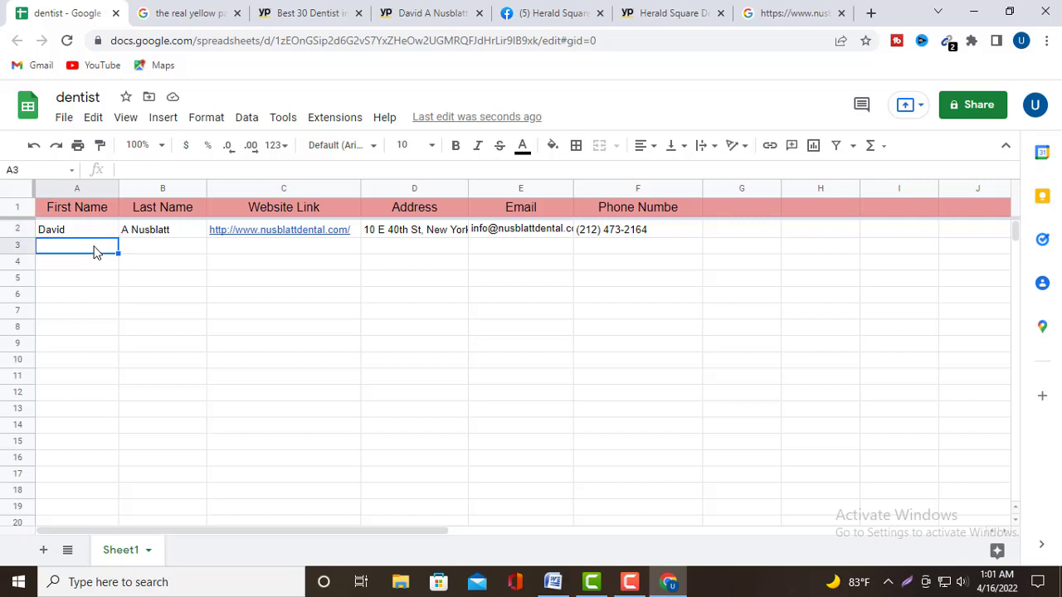
double_click(94, 248)
left_click(681, 12)
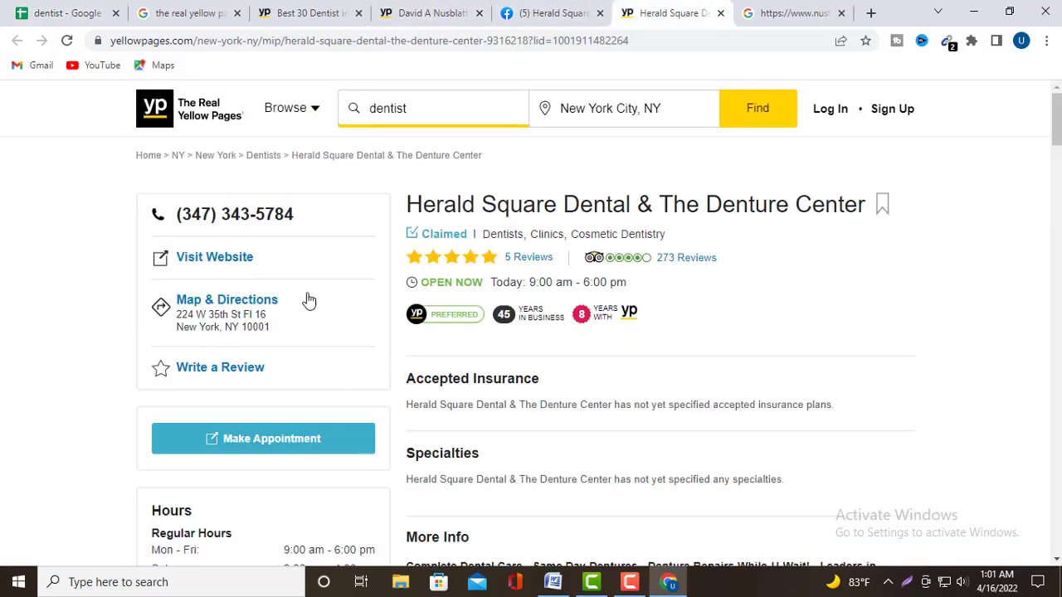
left_click(432, 12)
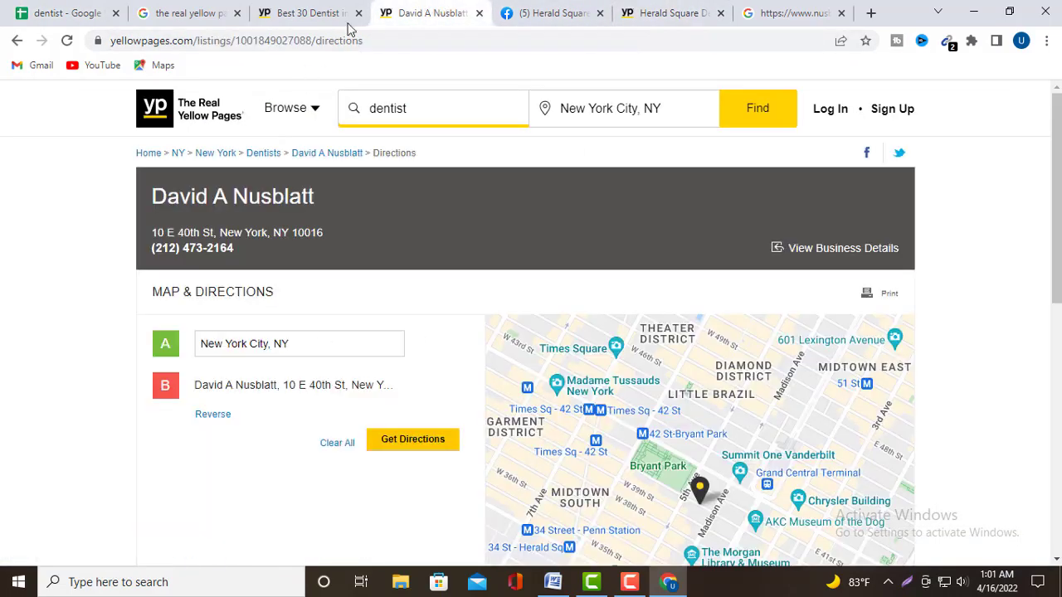
left_click(304, 13)
scroll(396, 308, "down", 3)
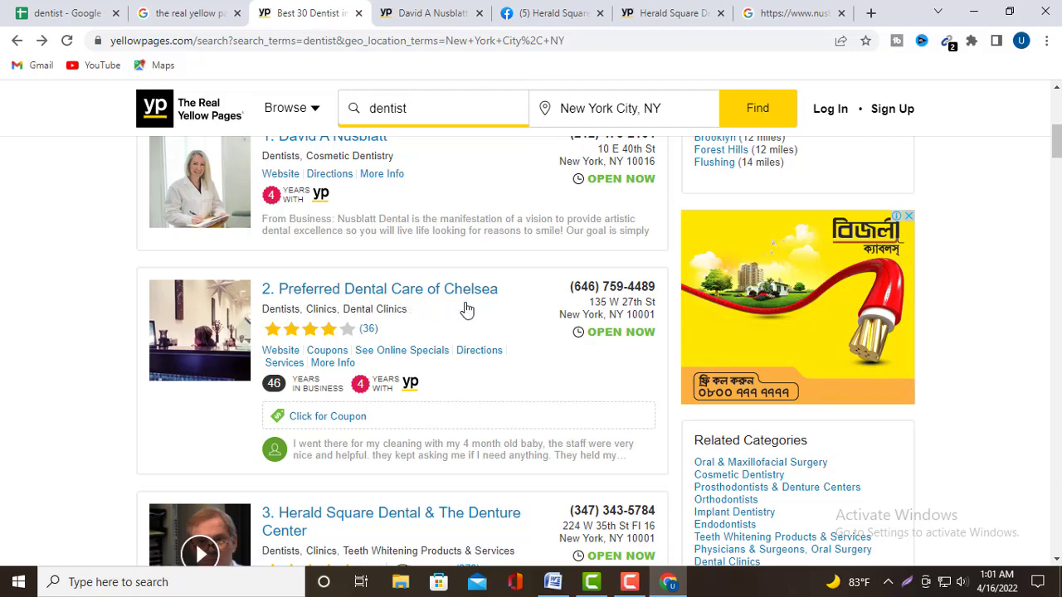
scroll(466, 308, "down", 4)
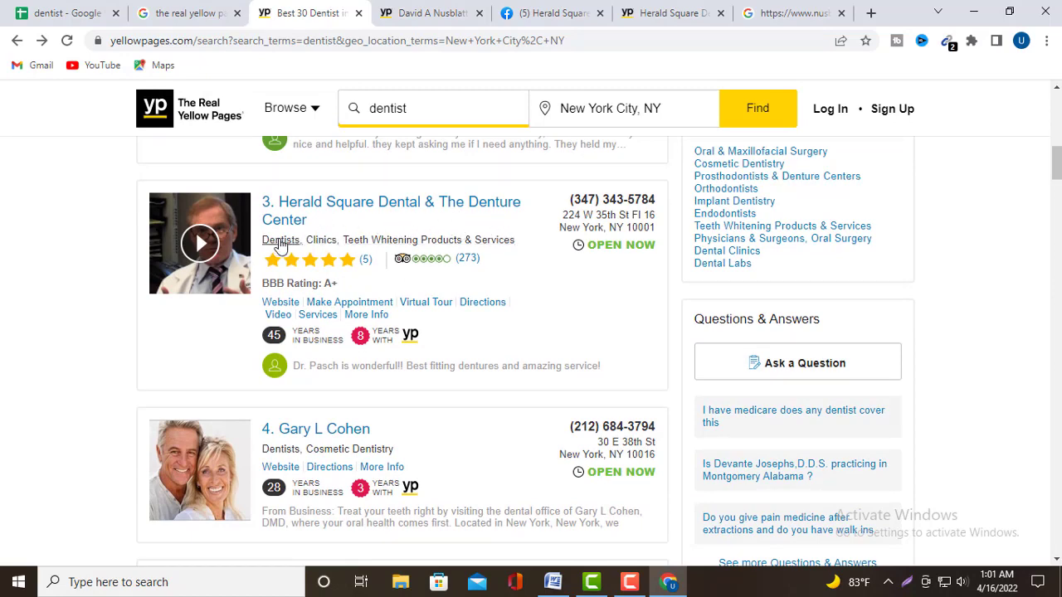
scroll(423, 274, "down", 1)
scroll(423, 273, "down", 2)
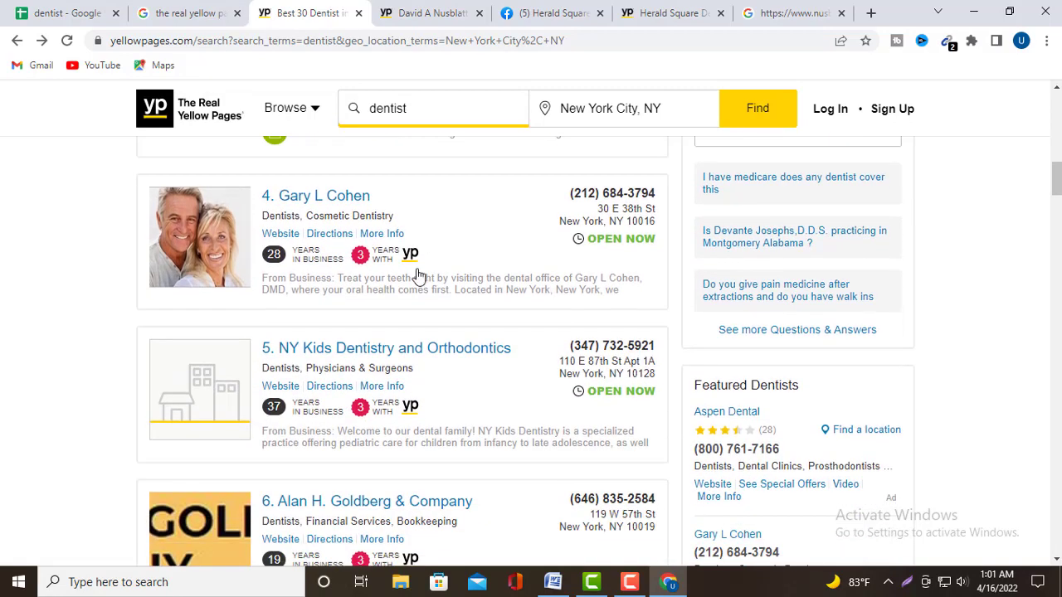
right_click(345, 199)
left_click(380, 206)
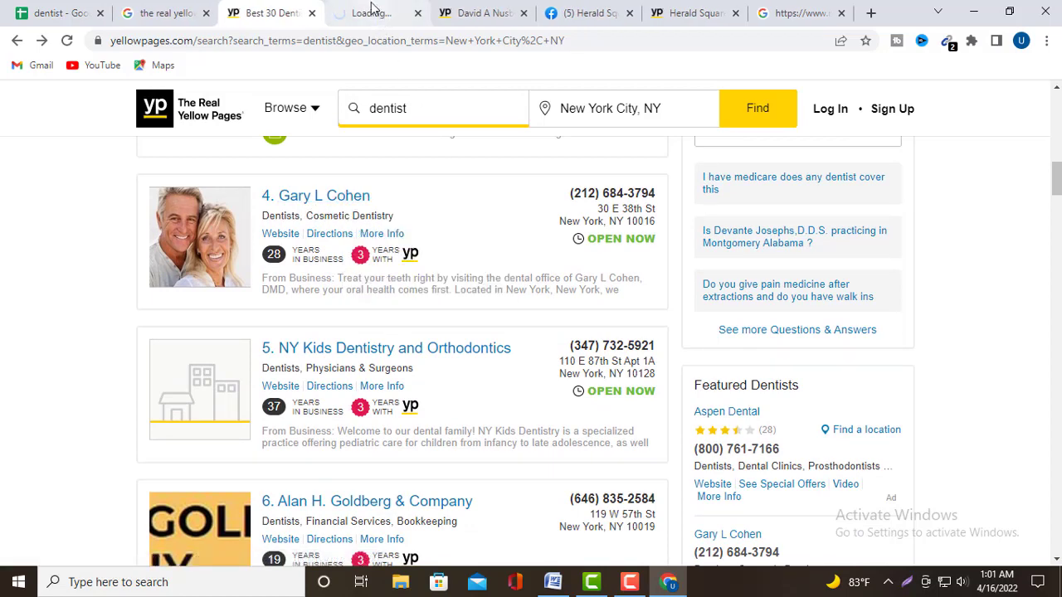
left_click(372, 10)
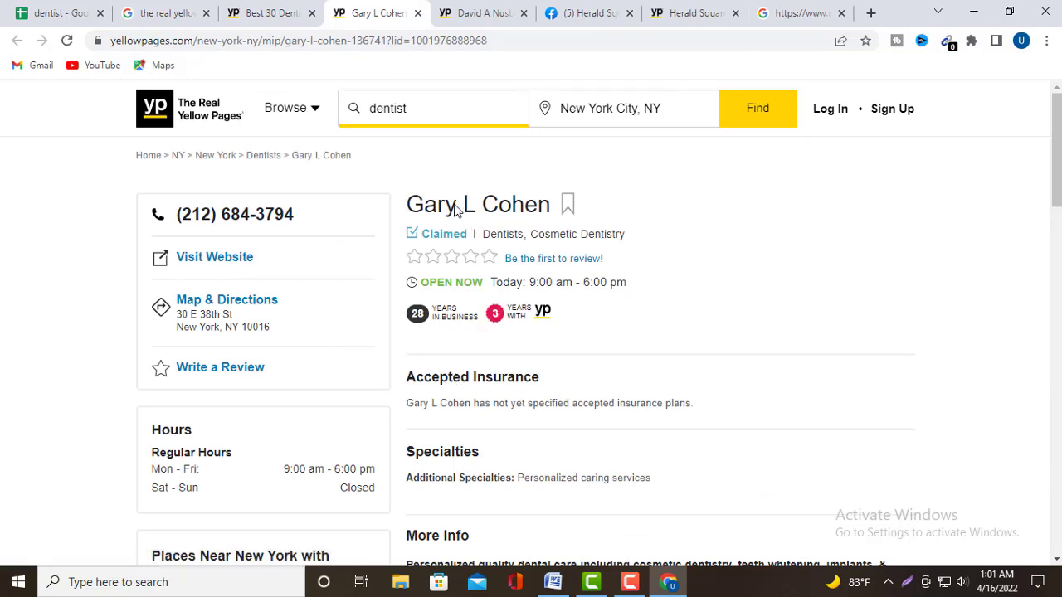
Copy the dentist's first name from the listing heading and paste it into the First Name cell of row 3.
left_click_drag(456, 208, 414, 207)
right_click(417, 207)
left_click(455, 220)
left_click(56, 12)
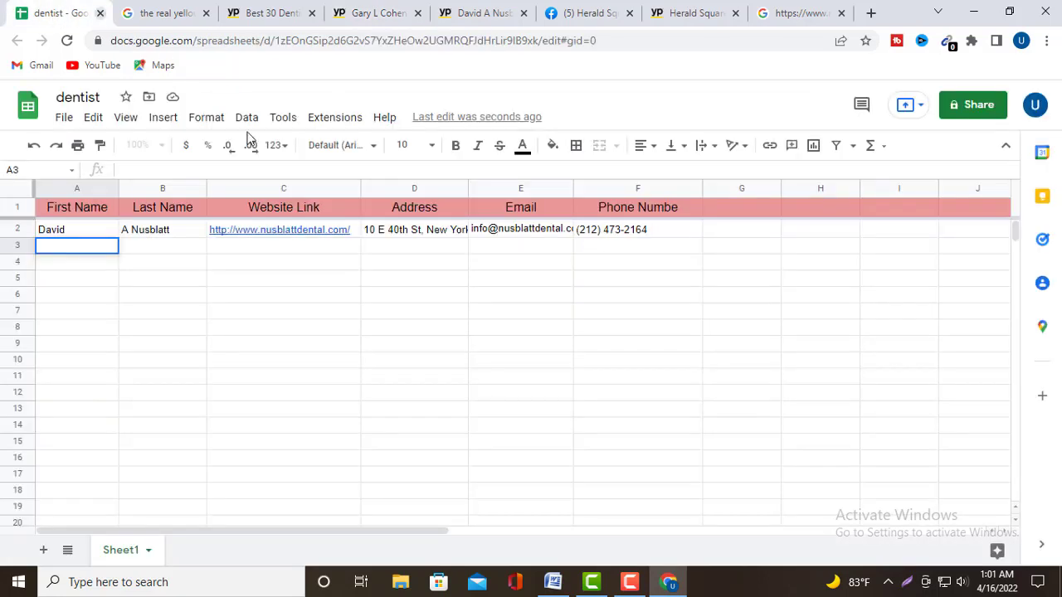
right_click(73, 246)
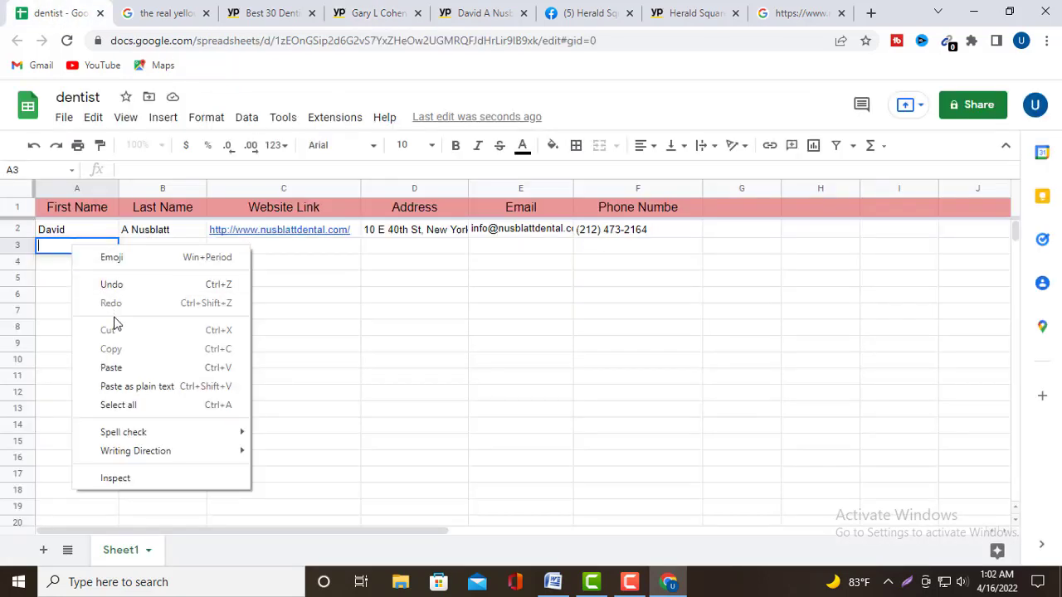
left_click(111, 367)
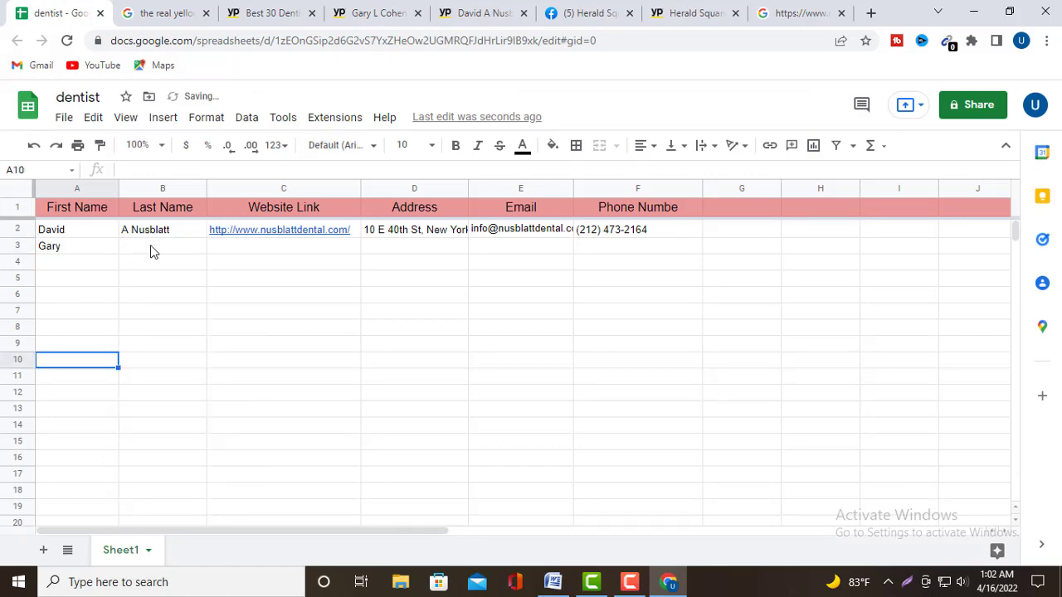
Copy the dentist's middle initial and surname from the listing heading into the Last Name cell of row 3.
double_click(151, 248)
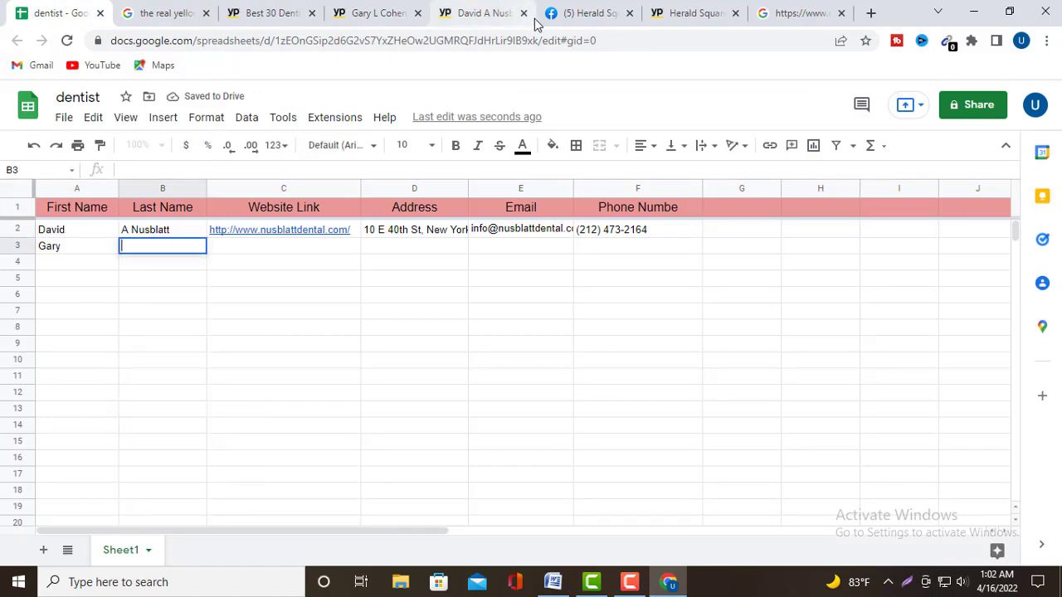
left_click(273, 13)
left_click(372, 10)
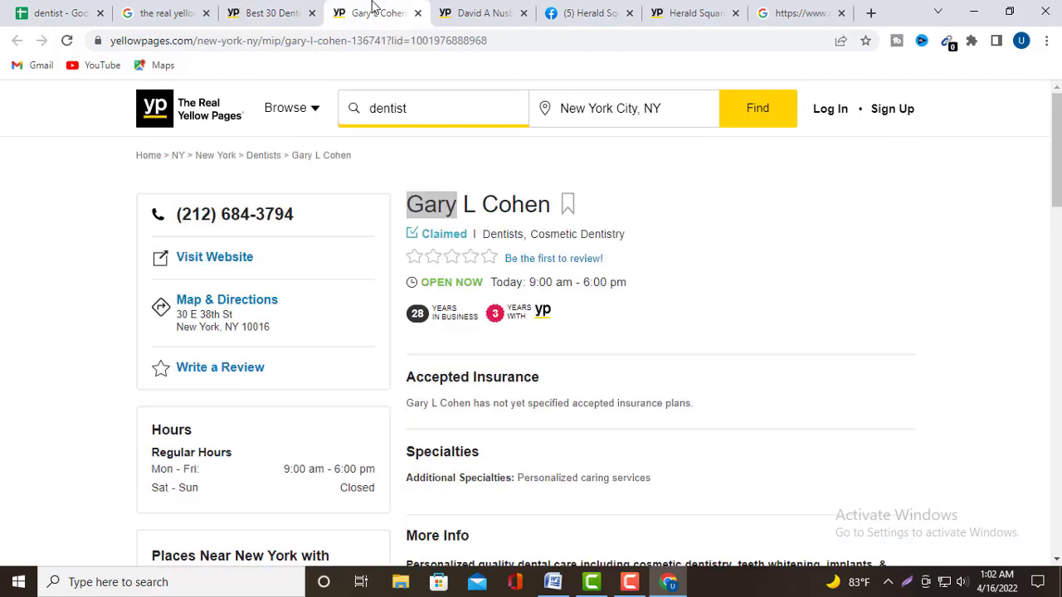
double_click(516, 205)
left_click(473, 207)
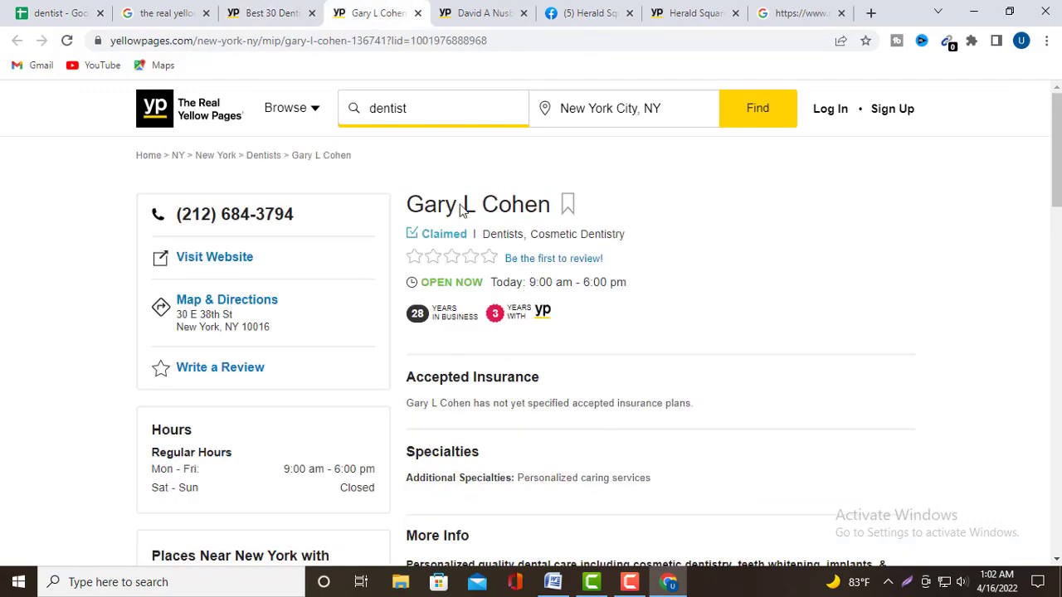
left_click_drag(463, 207, 535, 208)
right_click(533, 204)
left_click(555, 215)
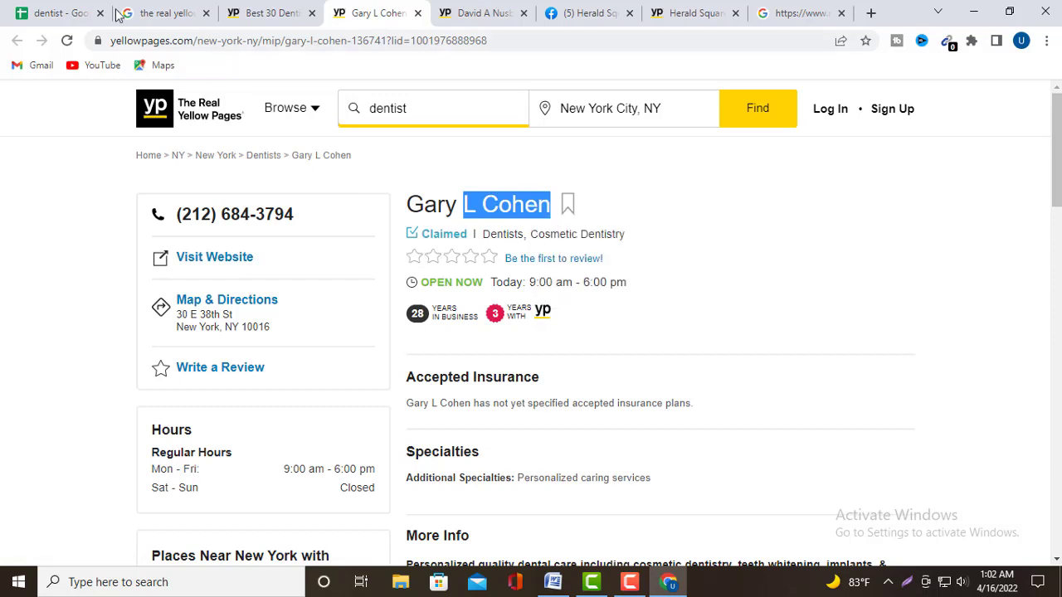
left_click(68, 13)
double_click(205, 249)
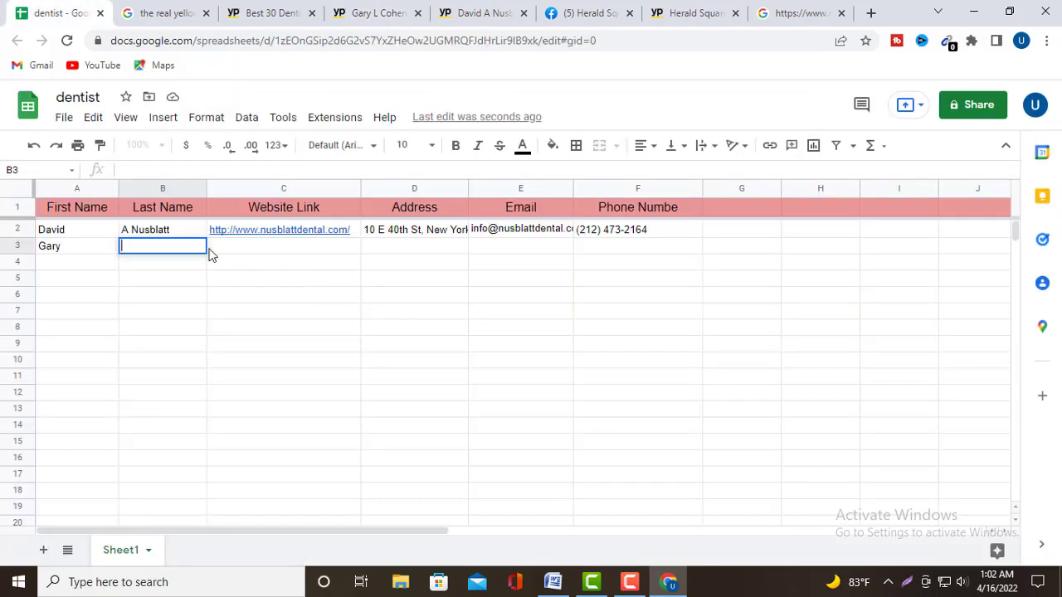
right_click(163, 244)
left_click(209, 362)
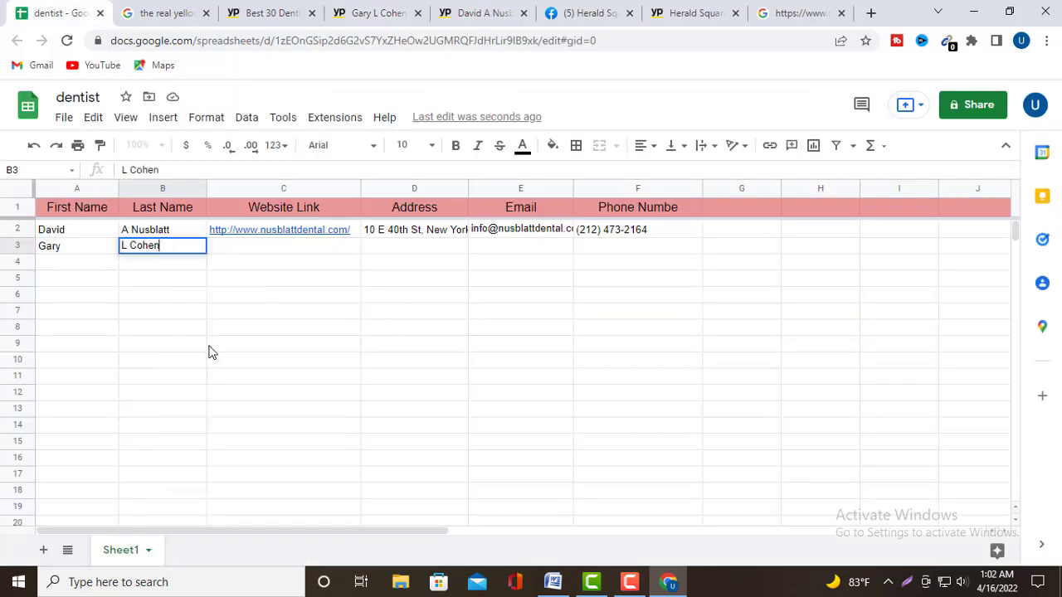
Copy the link address behind the listing's Visit Website link and paste it into the Website Link cell of row 3.
left_click(259, 249)
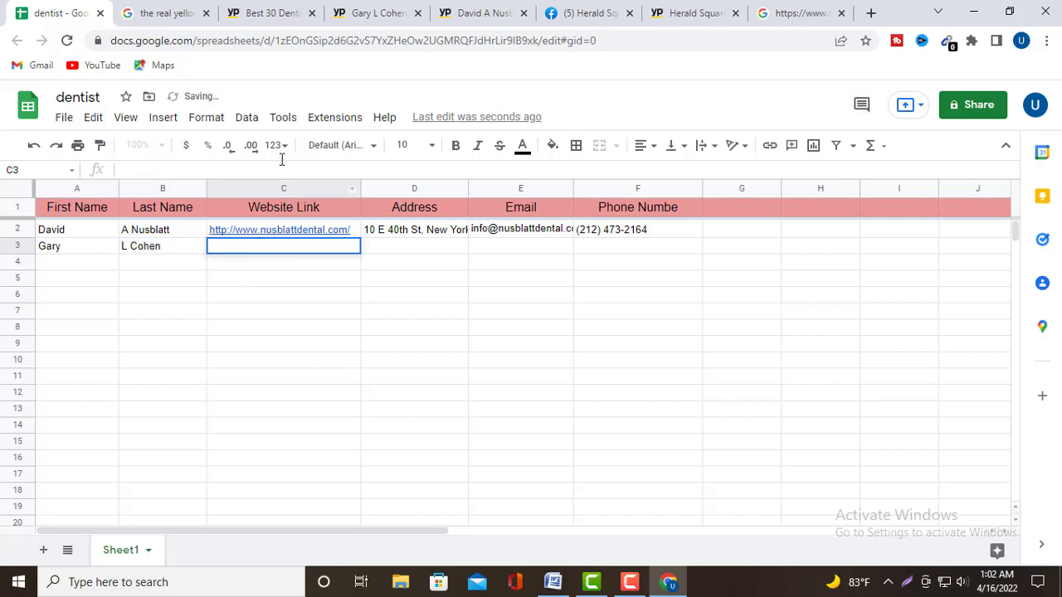
left_click(406, 15)
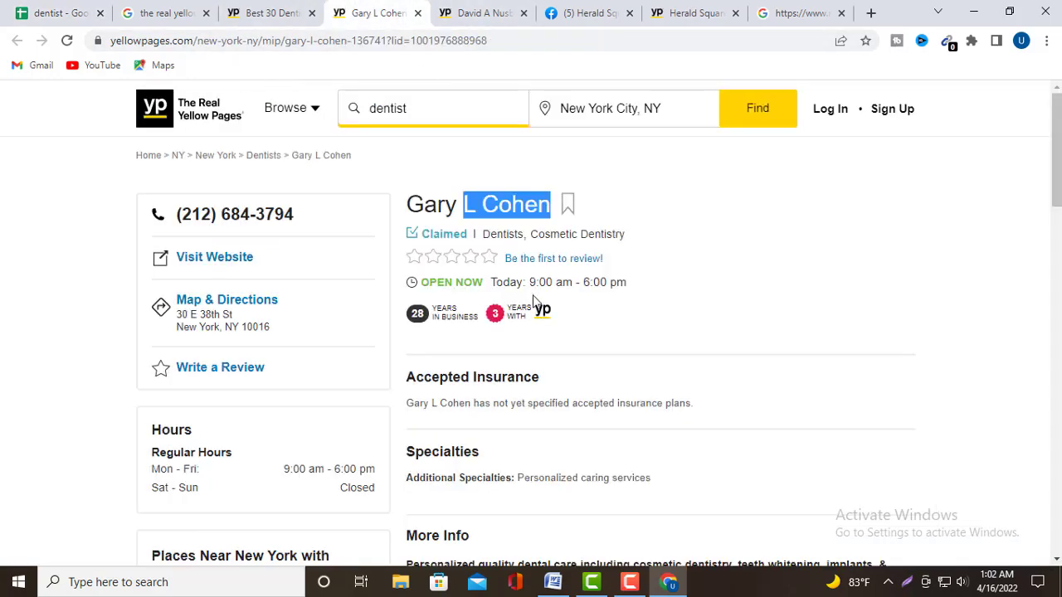
right_click(214, 259)
left_click(285, 349)
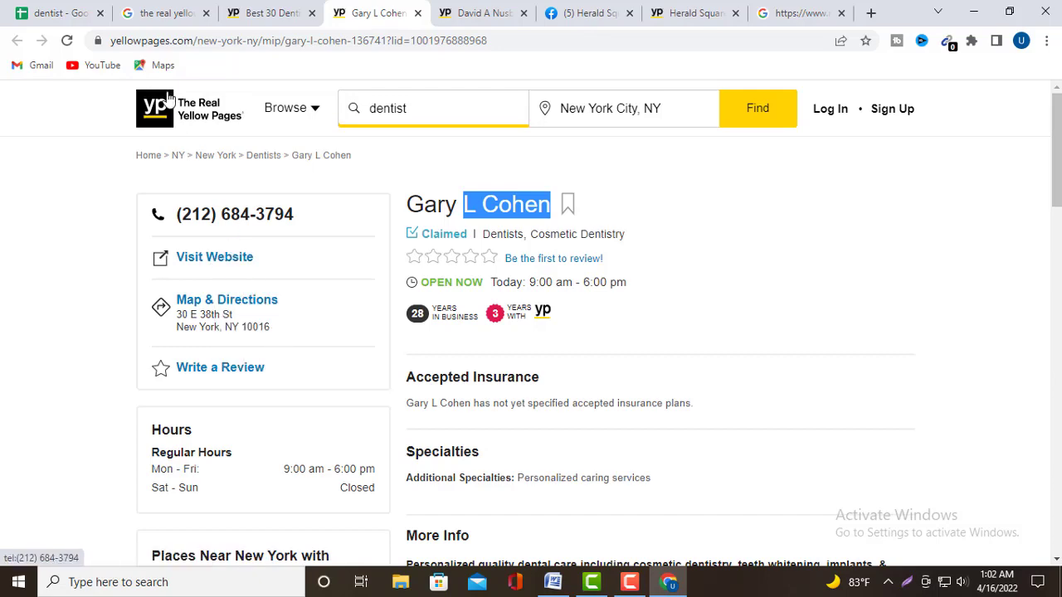
left_click(77, 14)
double_click(265, 246)
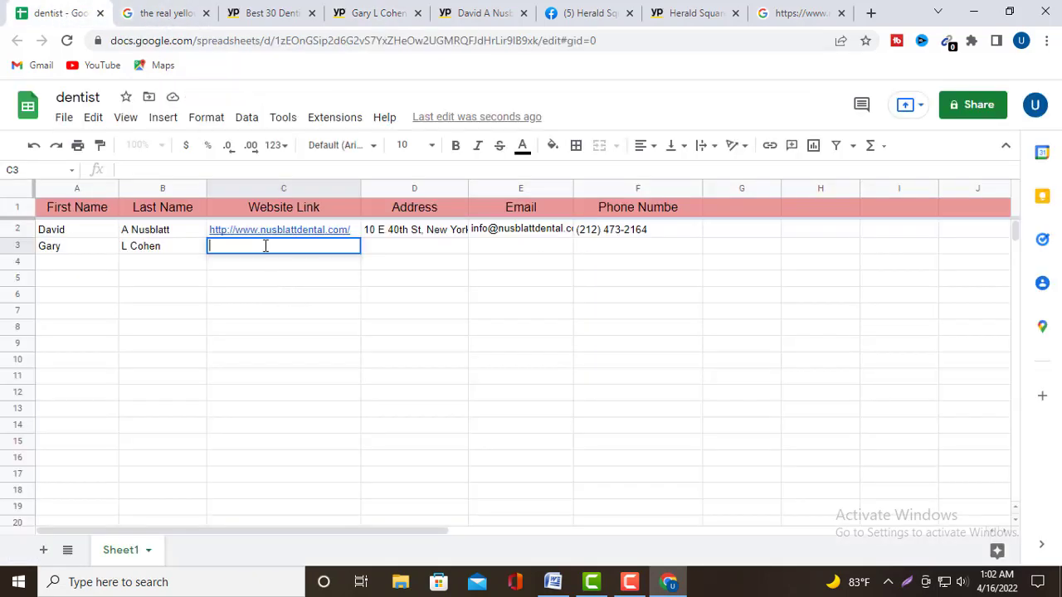
right_click(263, 245)
left_click(300, 366)
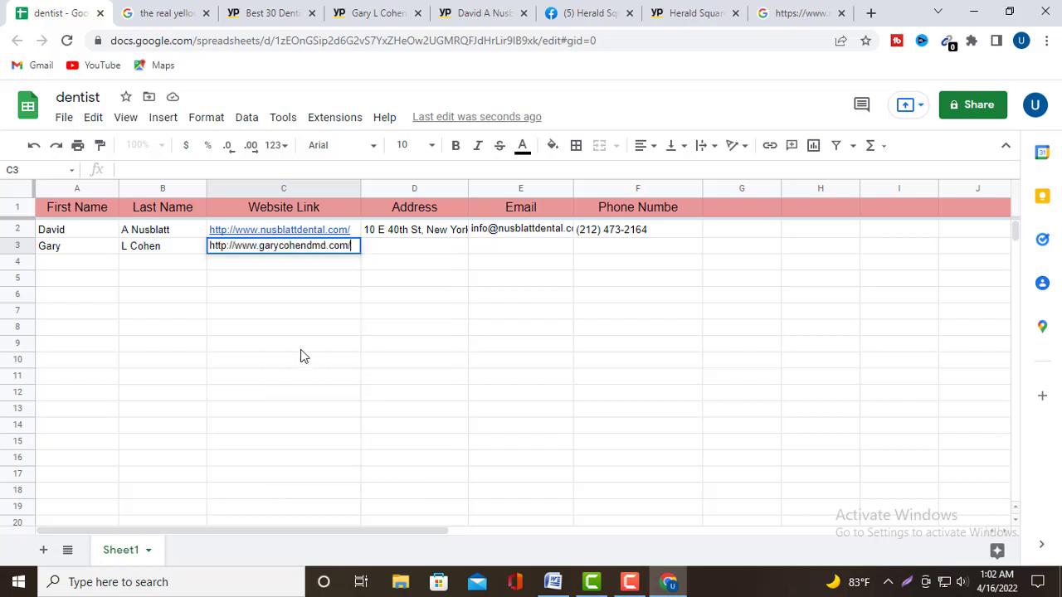
Copy the practice's street address from the Details section of the row 3 dentist's Yellow Pages listing.
double_click(384, 254)
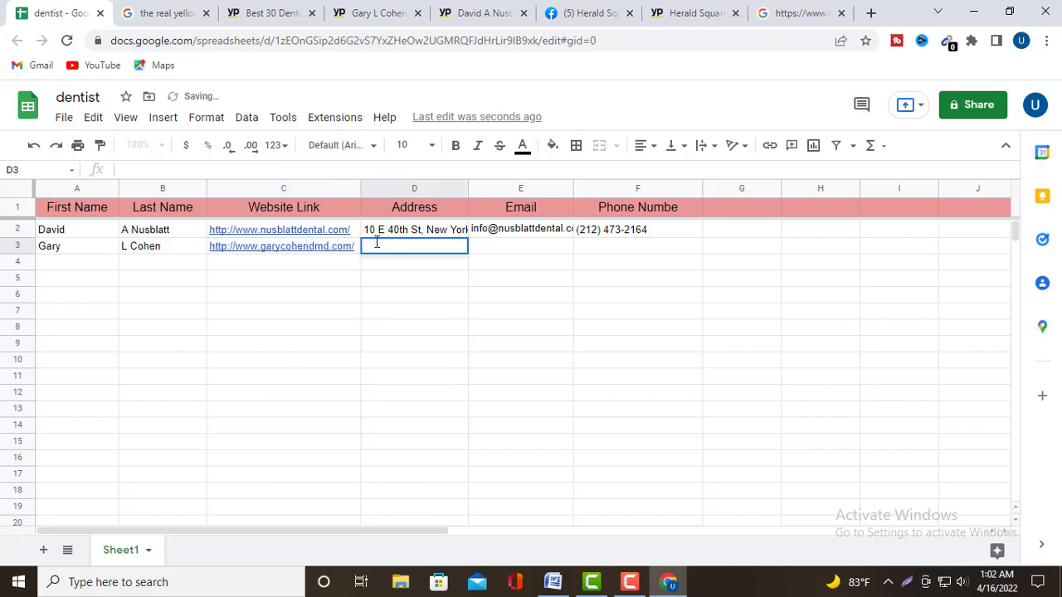
left_click(370, 16)
left_click(656, 312)
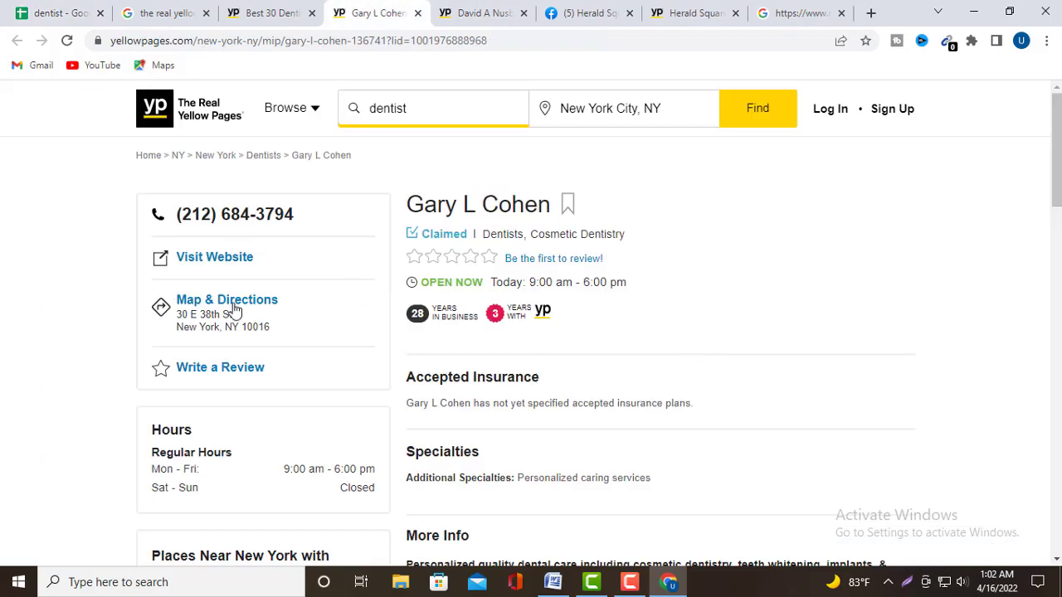
scroll(561, 401, "down", 5)
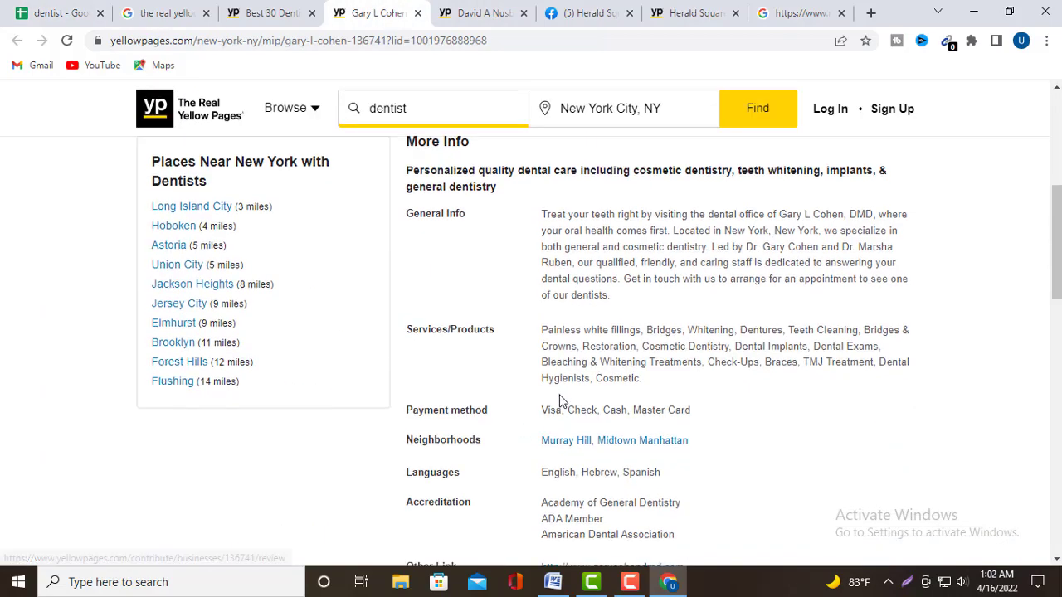
scroll(561, 401, "down", 4)
scroll(614, 317, "up", 3)
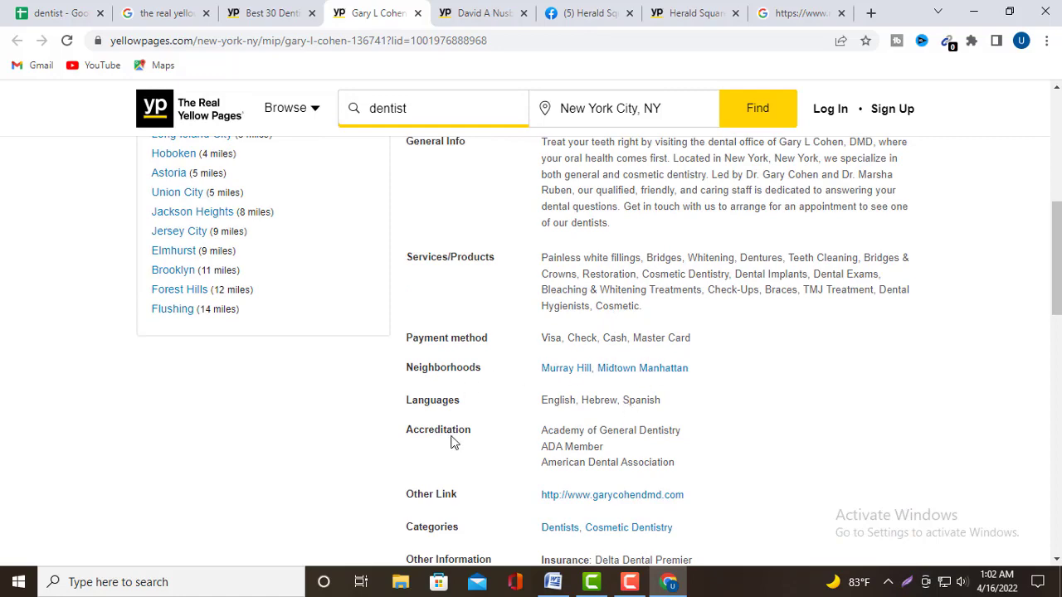
scroll(476, 450, "down", 6)
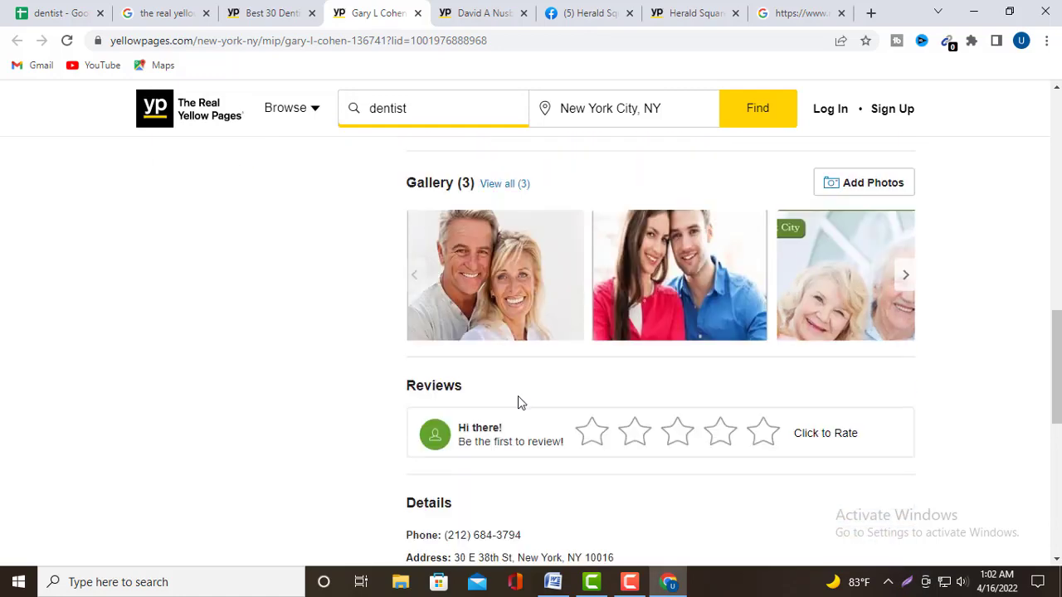
scroll(519, 407, "down", 2)
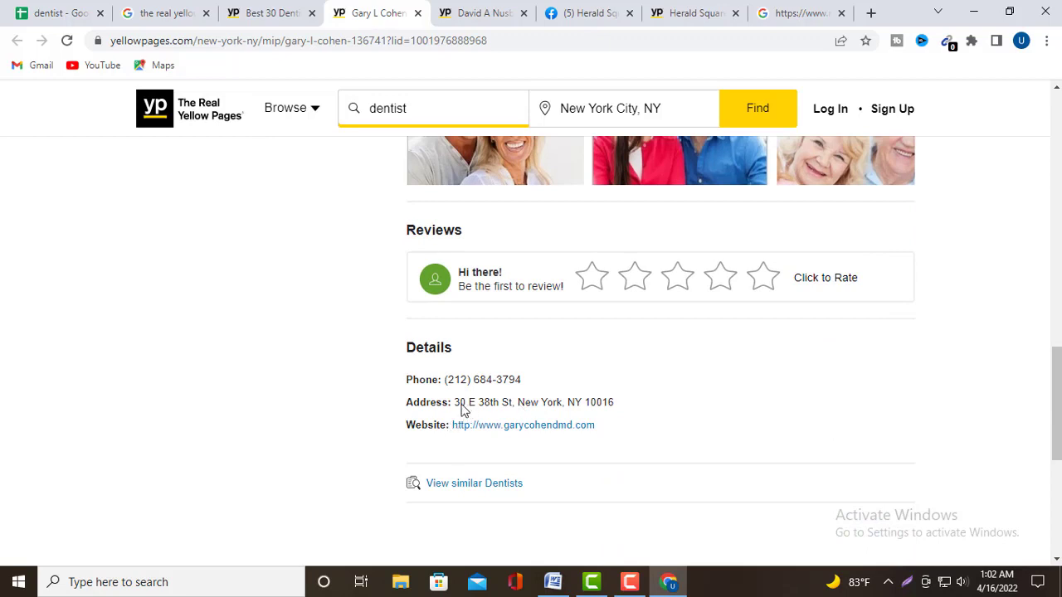
left_click_drag(457, 400, 616, 412)
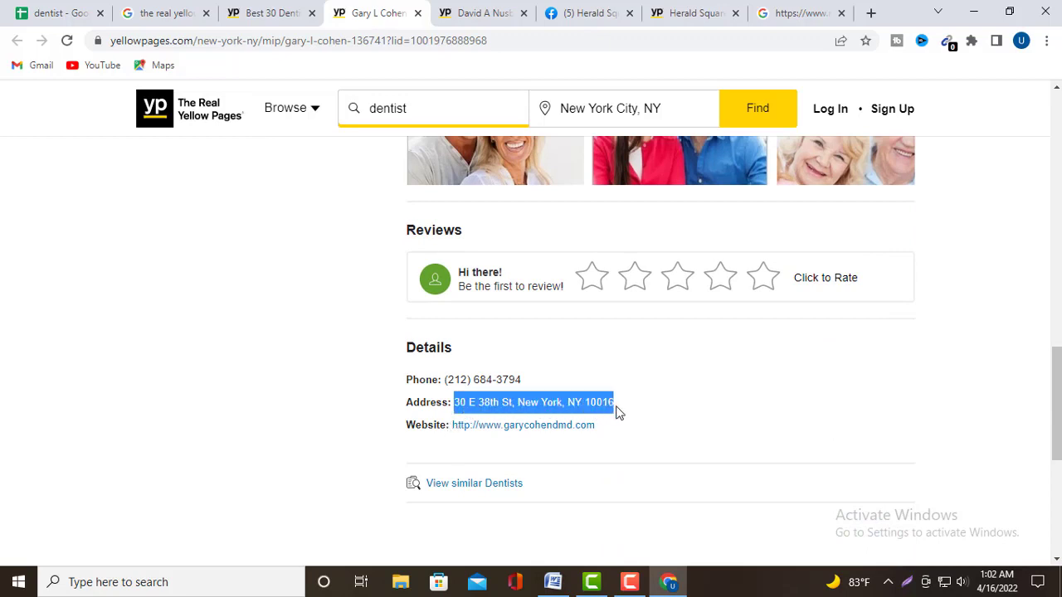
right_click(608, 405)
left_click(624, 415)
Paste the copied street address into the Address cell of row 3 in the dentist sheet.
left_click(62, 14)
double_click(400, 246)
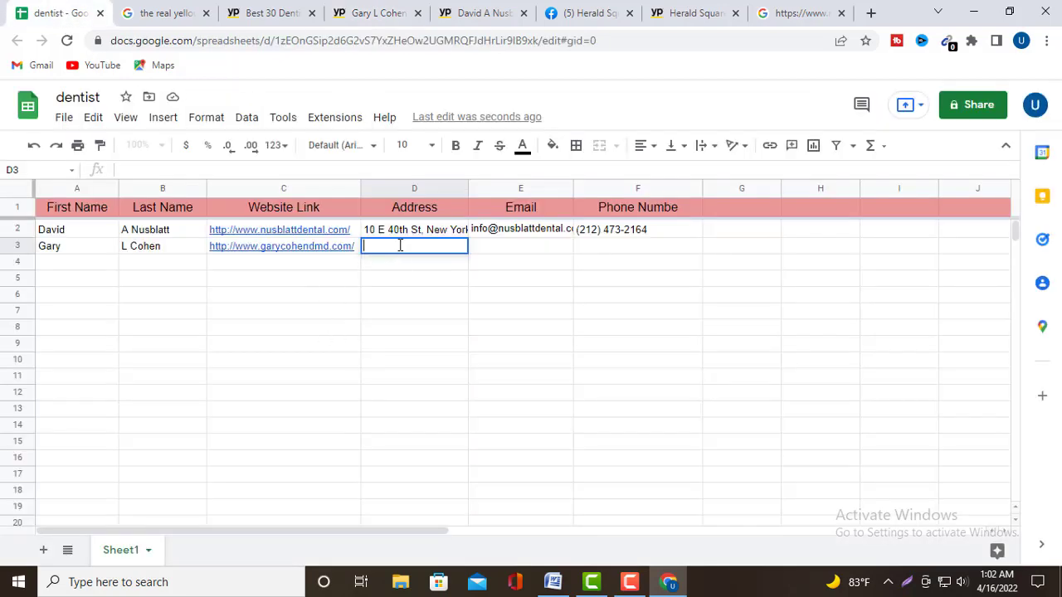
right_click(400, 246)
left_click(438, 367)
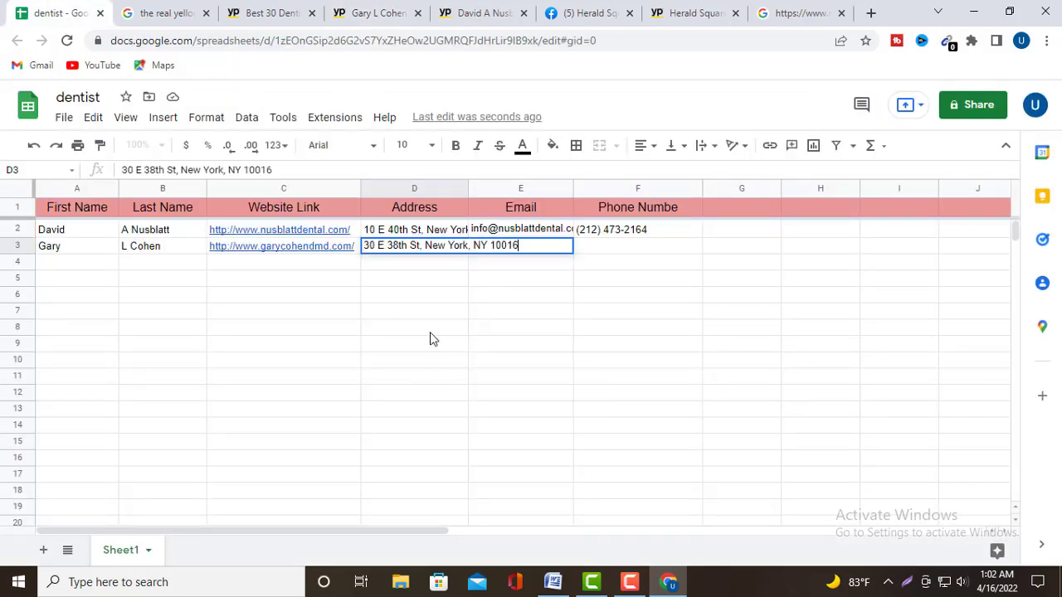
left_click(524, 283)
Copy the phone number from the Details section of the same dentist's listing and paste it into the phone number cell of row 3.
double_click(531, 248)
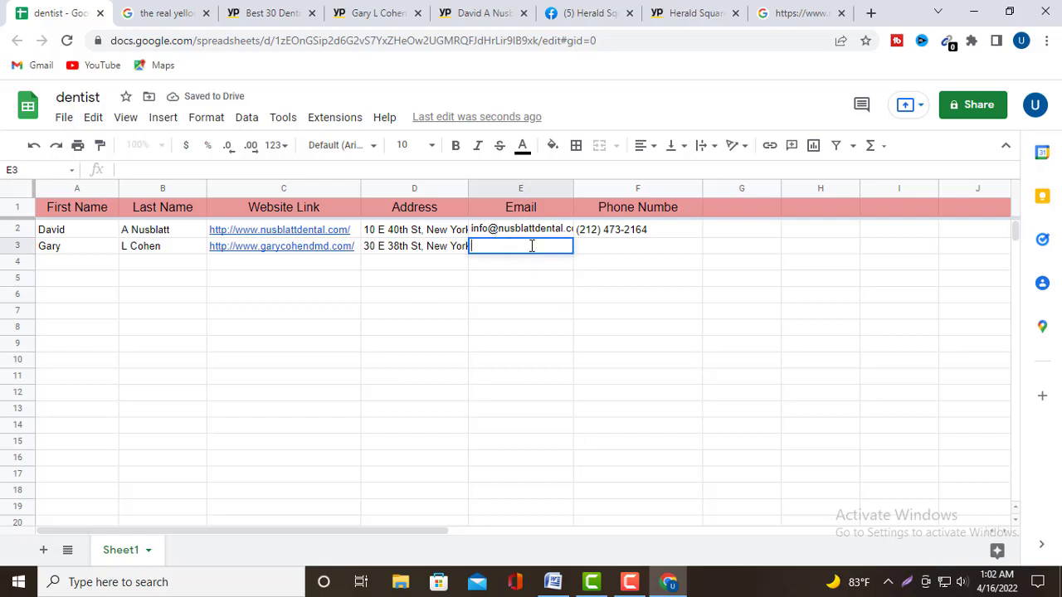
left_click(613, 248)
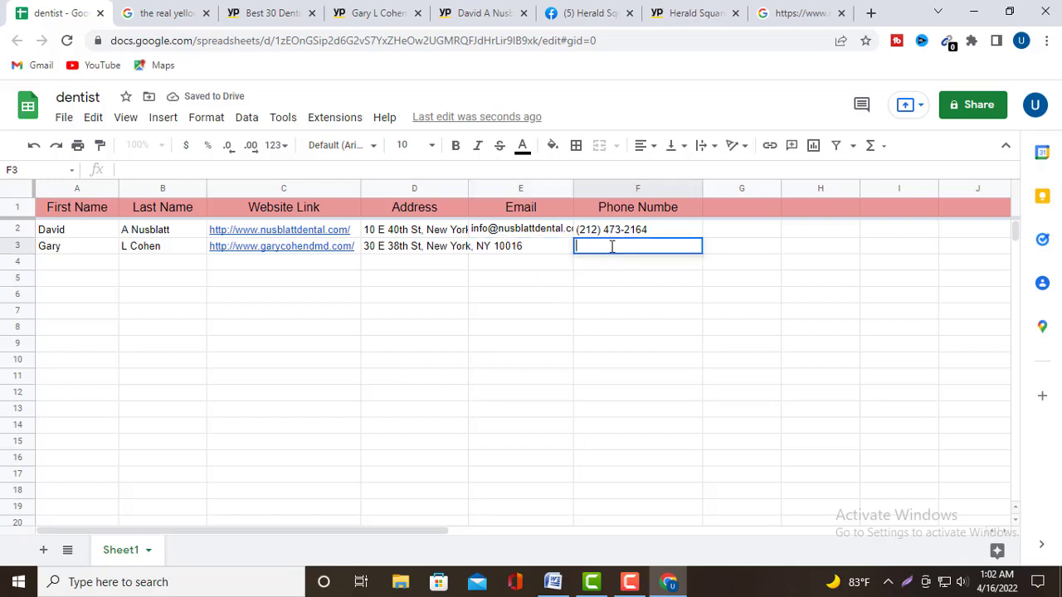
left_click(482, 14)
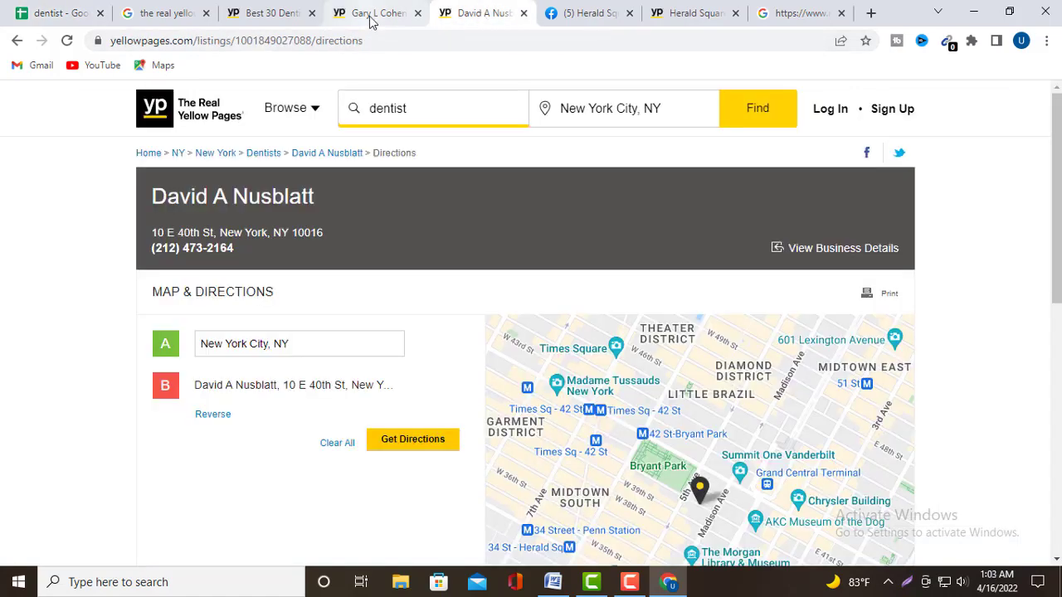
left_click(373, 13)
scroll(560, 329, "up", 2)
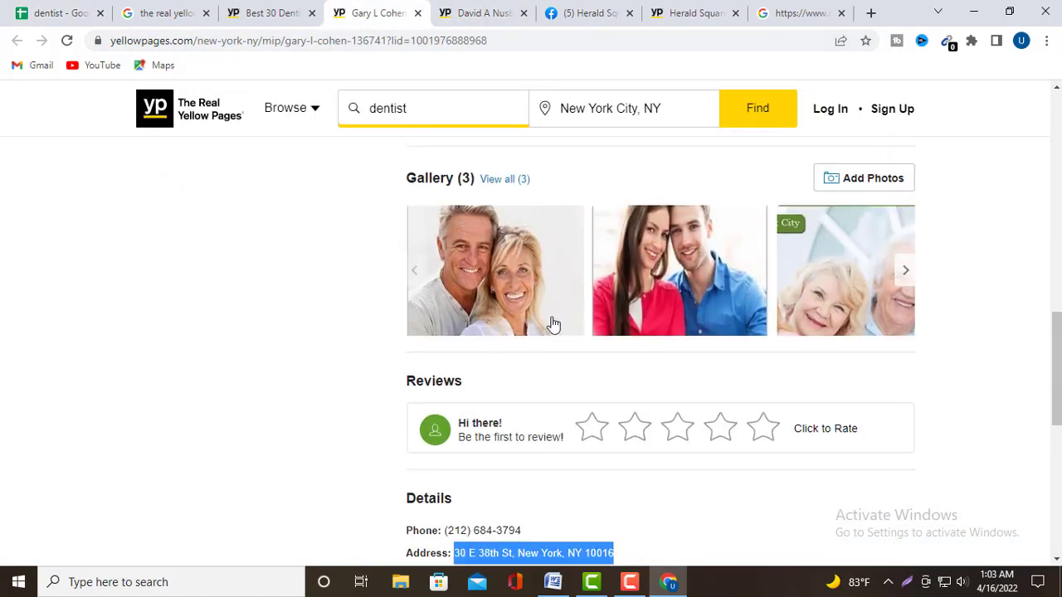
scroll(553, 325, "down", 3)
left_click_drag(442, 303, 510, 306)
right_click(510, 306)
left_click(546, 308)
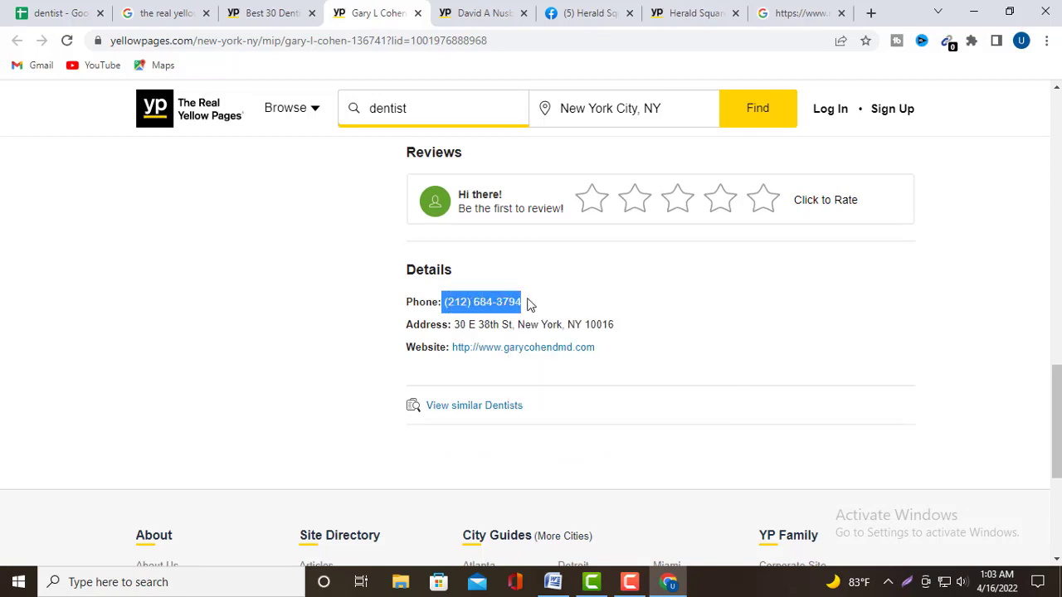
left_click(72, 16)
right_click(612, 247)
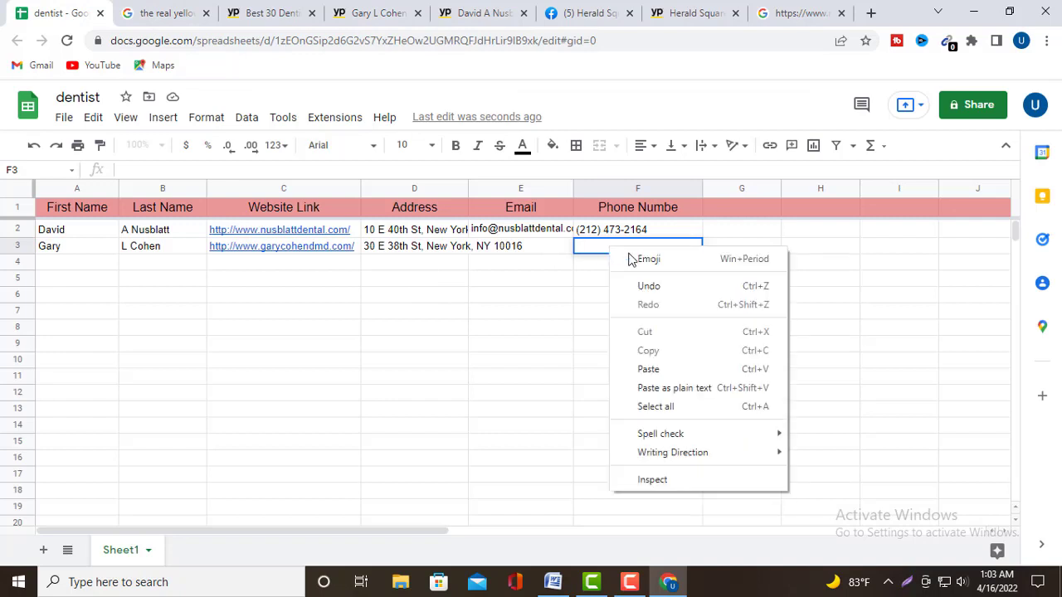
left_click(650, 368)
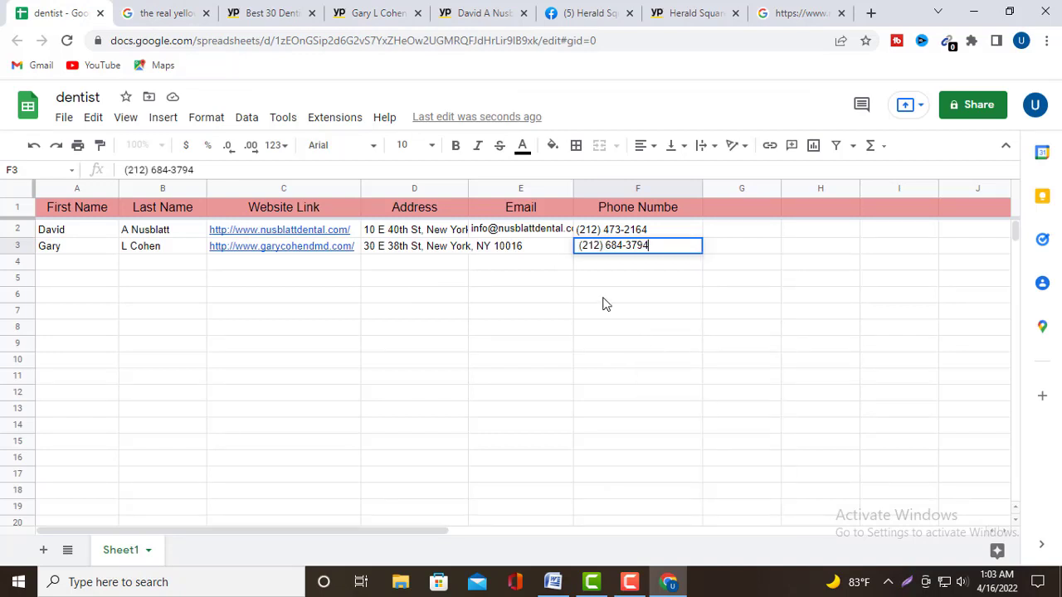
Copy the link from the Website Link cell of row 3.
double_click(548, 249)
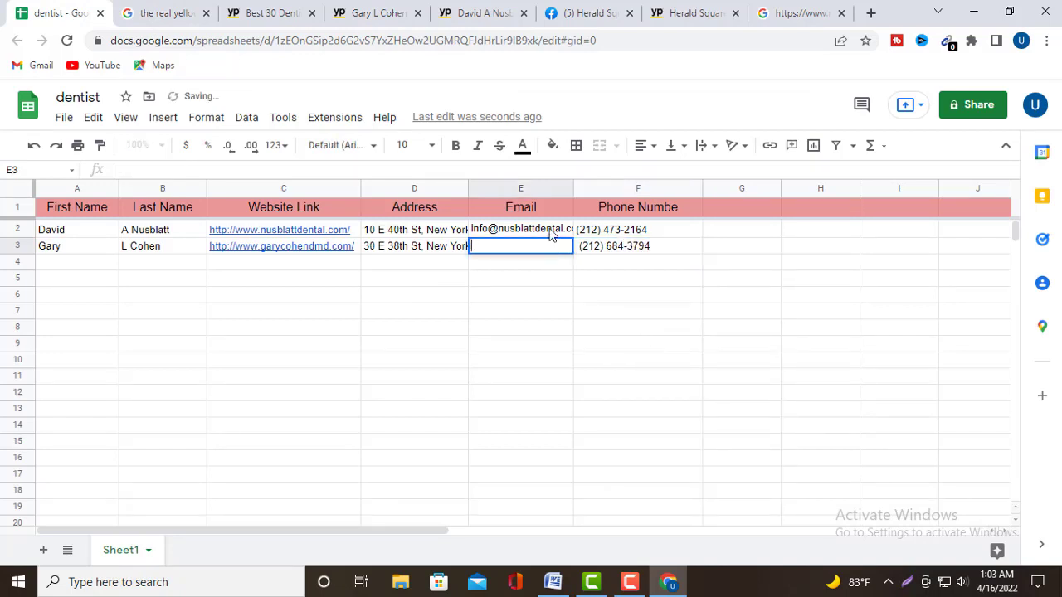
left_click(334, 248)
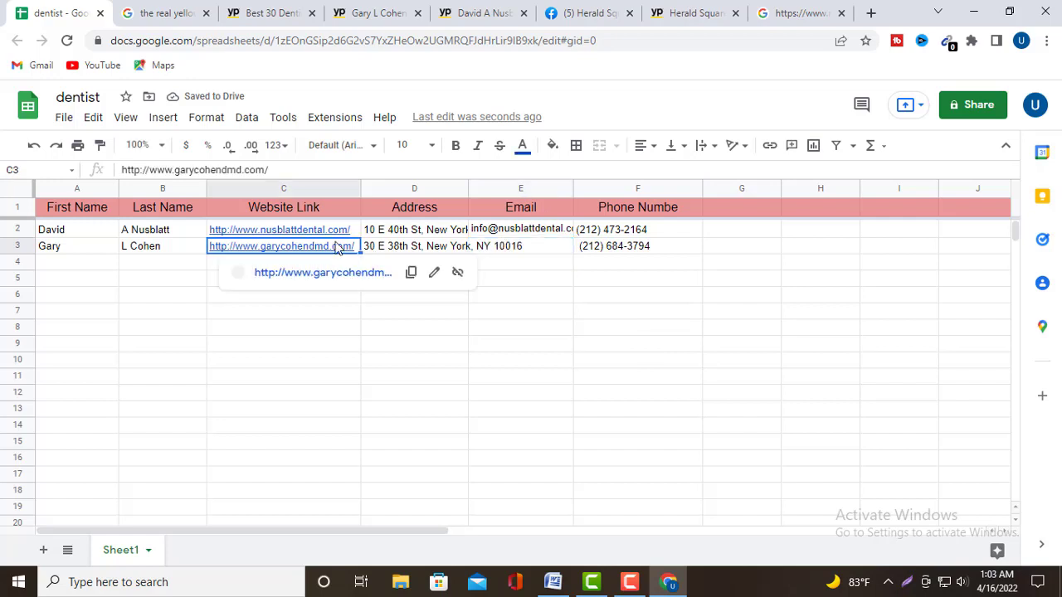
right_click(335, 248)
left_click(197, 282)
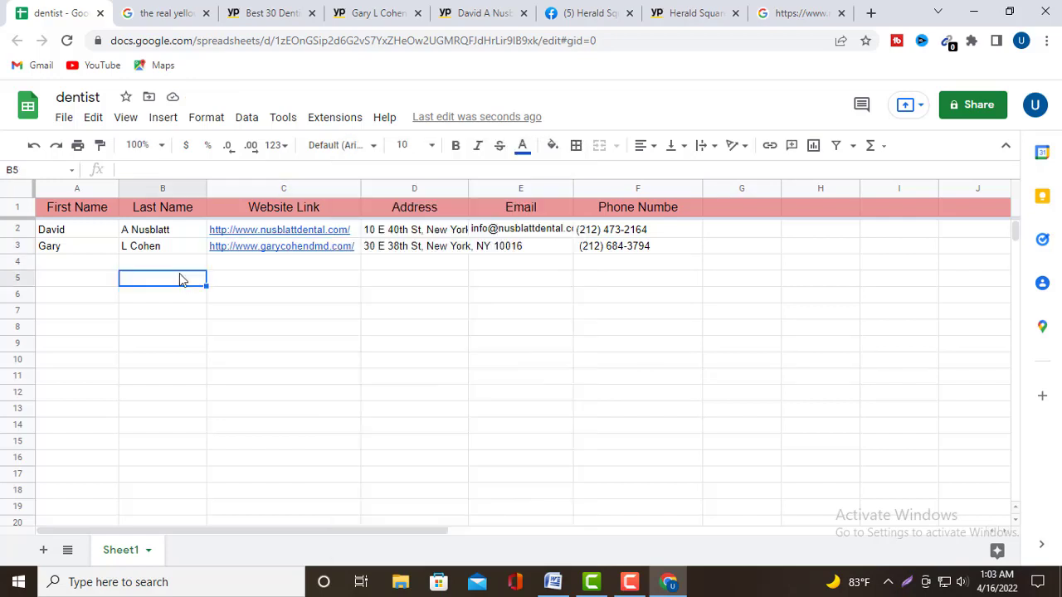
left_click(353, 247)
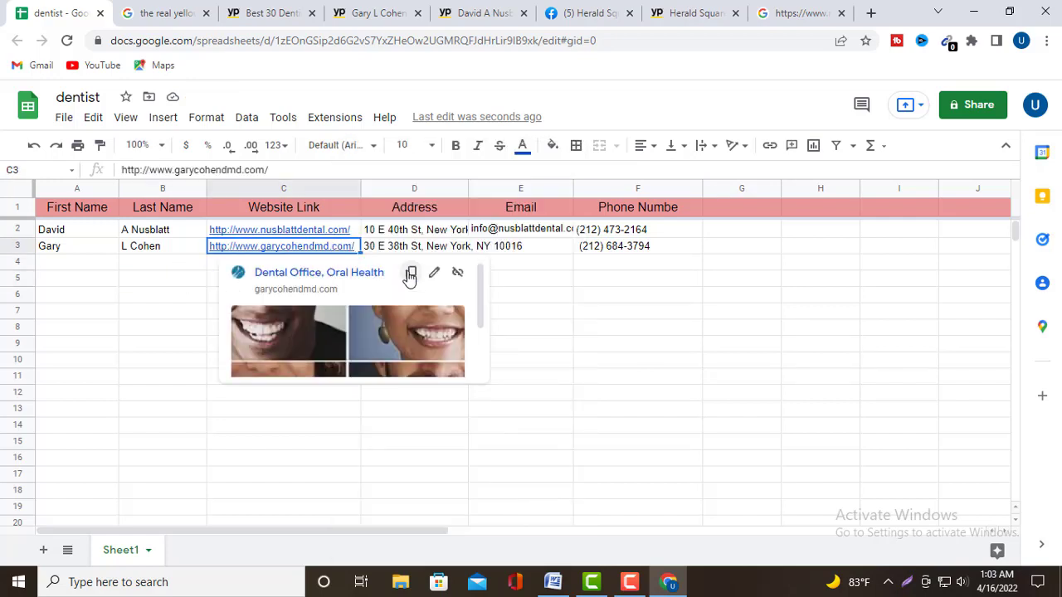
left_click(410, 276)
In the Google search tab, replace the web address with the copied website link without its ".com/" ending, followed by "+".
left_click(797, 14)
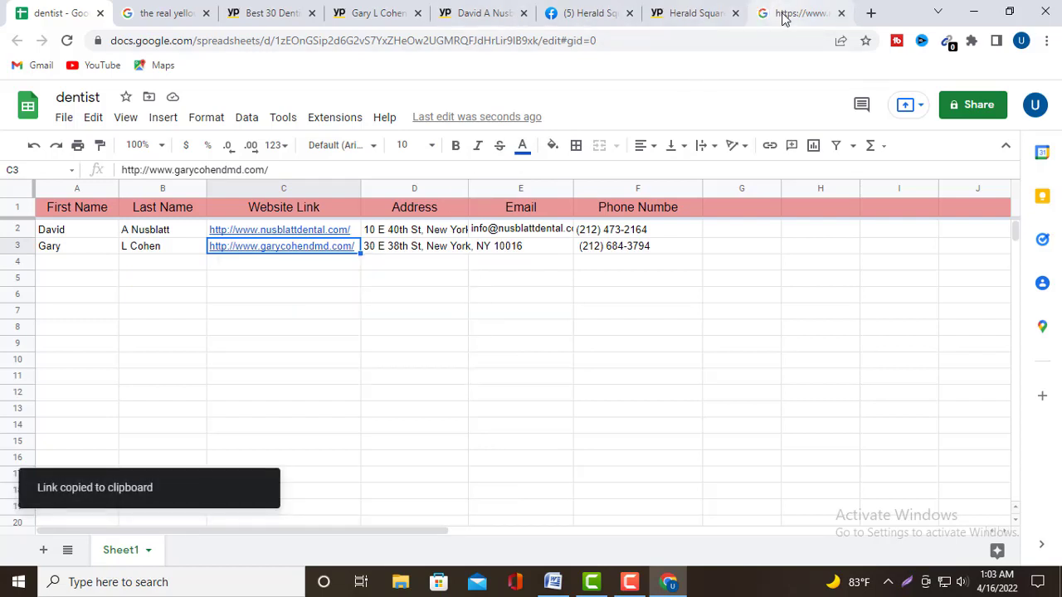
left_click(592, 41)
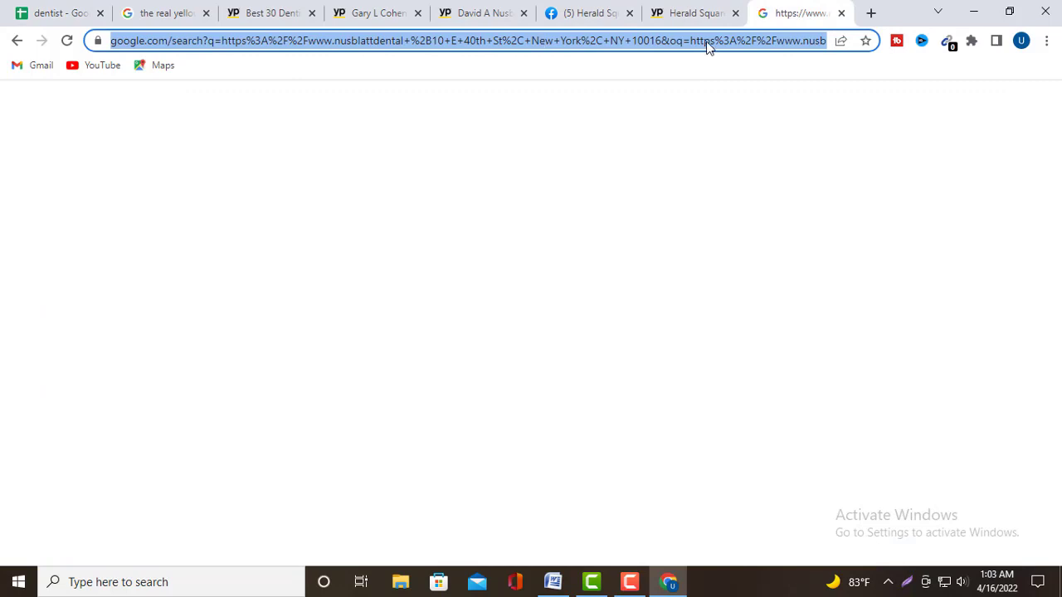
key("BackSpace")
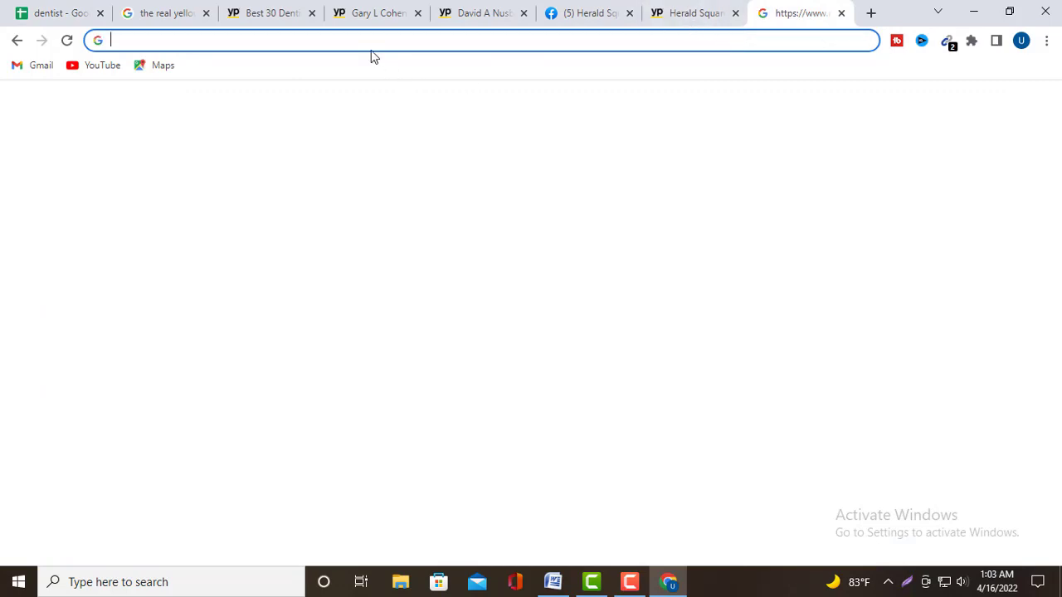
right_click(143, 39)
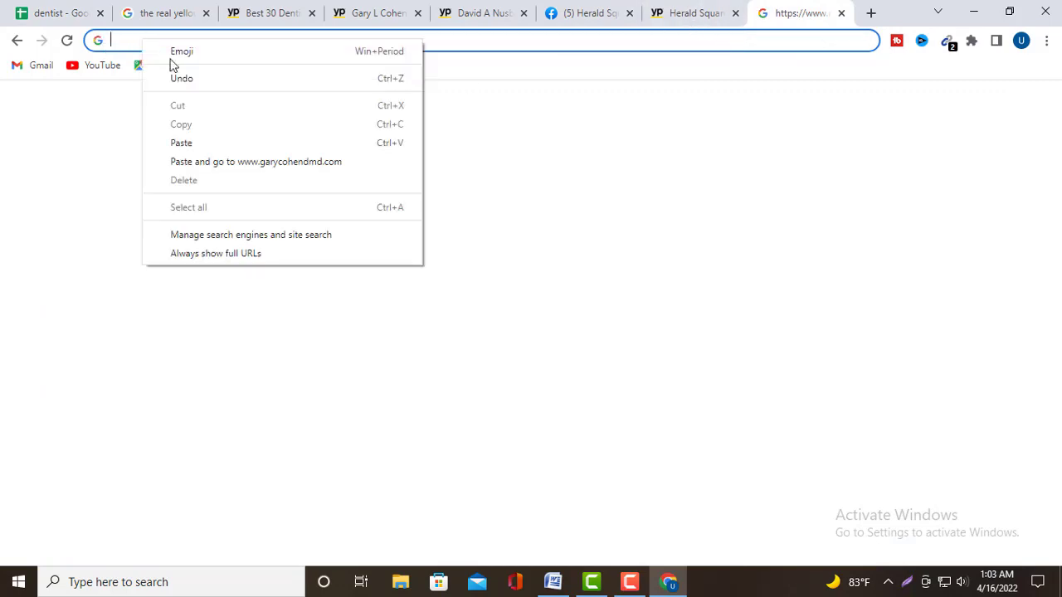
left_click(193, 141)
key("BackSpace")
key("BackSpace")
key("BackSpace")
key("BackSpace")
key("BackSpace")
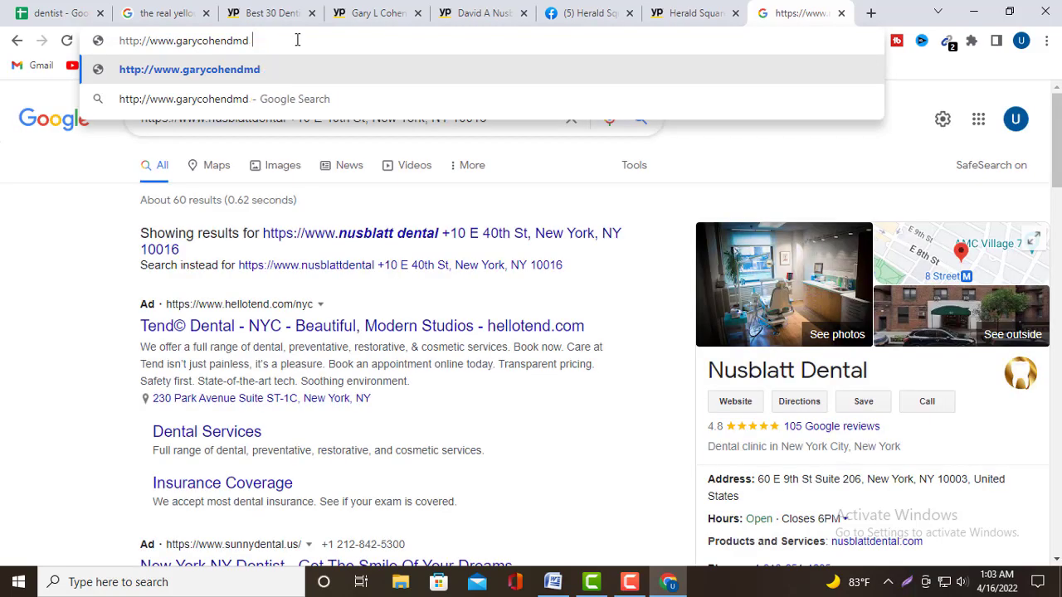
type("+")
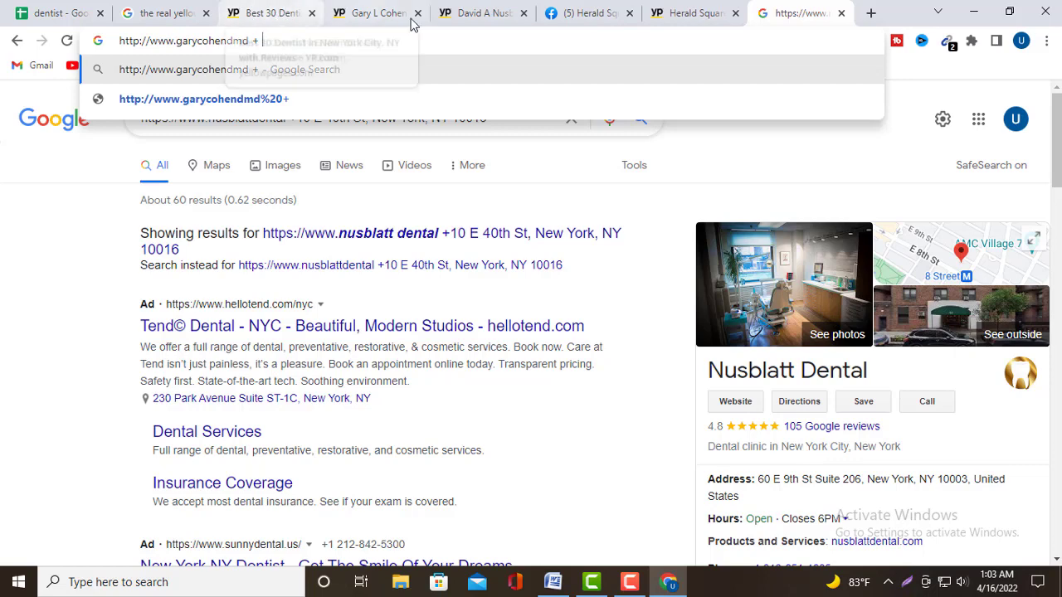
Copy the street address from row 3 of the sheet, append it to the pending Google query and run the search.
left_click(384, 13)
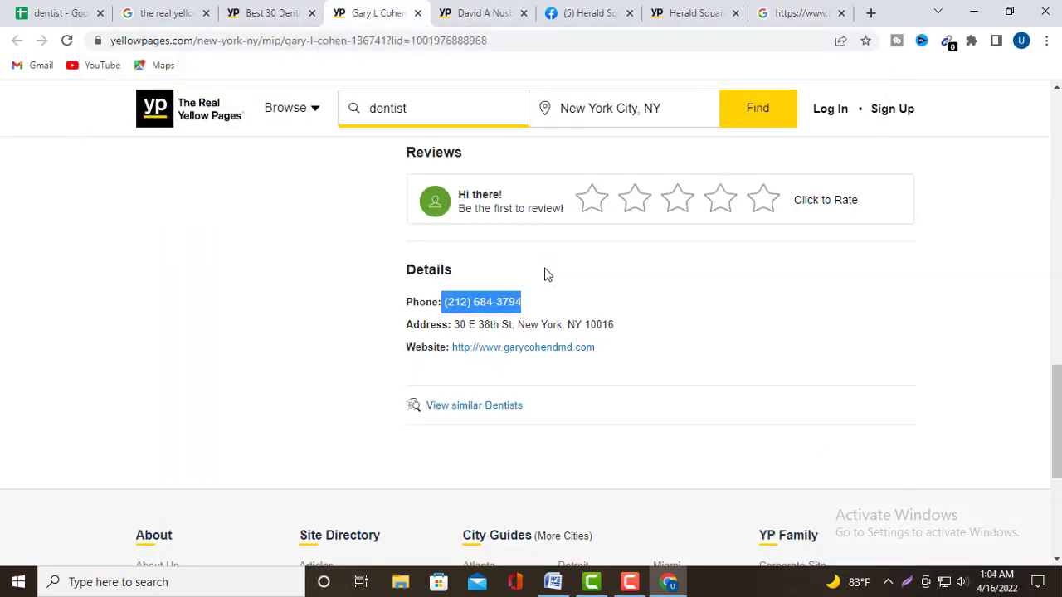
scroll(465, 207, "up", 2)
left_click(70, 13)
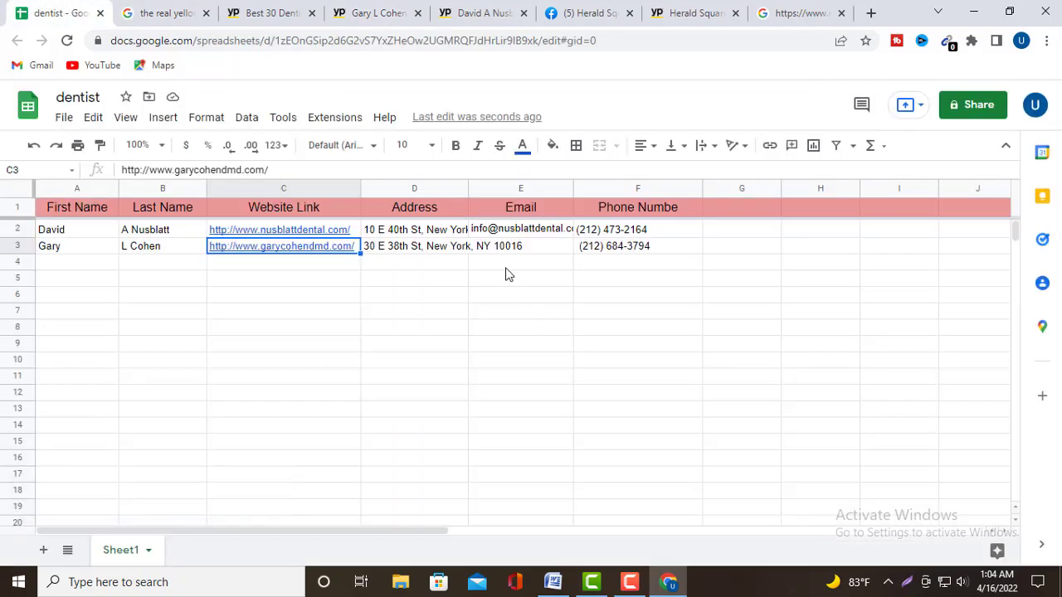
left_click(434, 248)
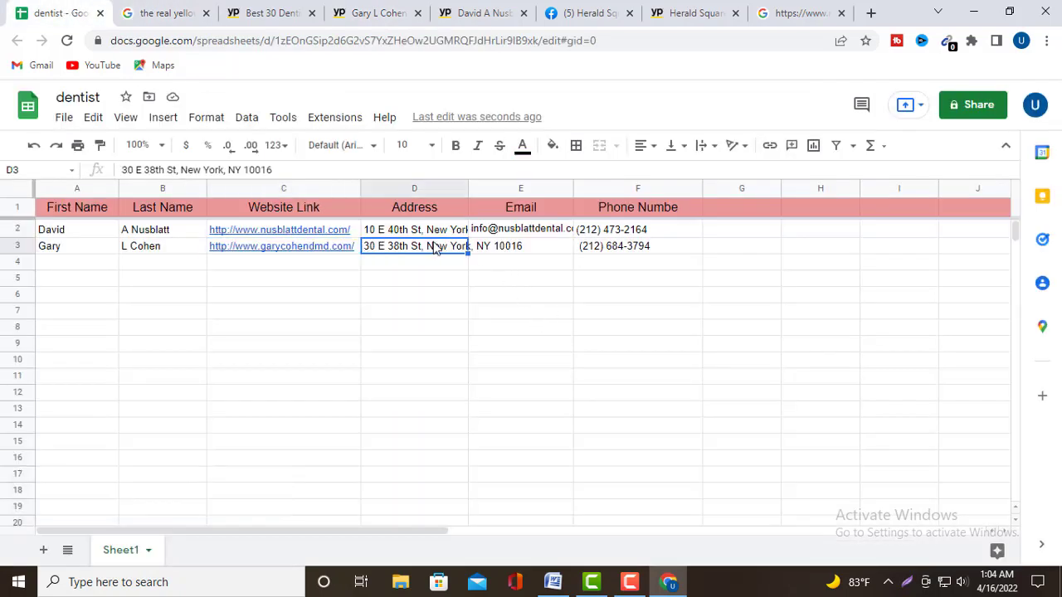
right_click(434, 248)
left_click(469, 114)
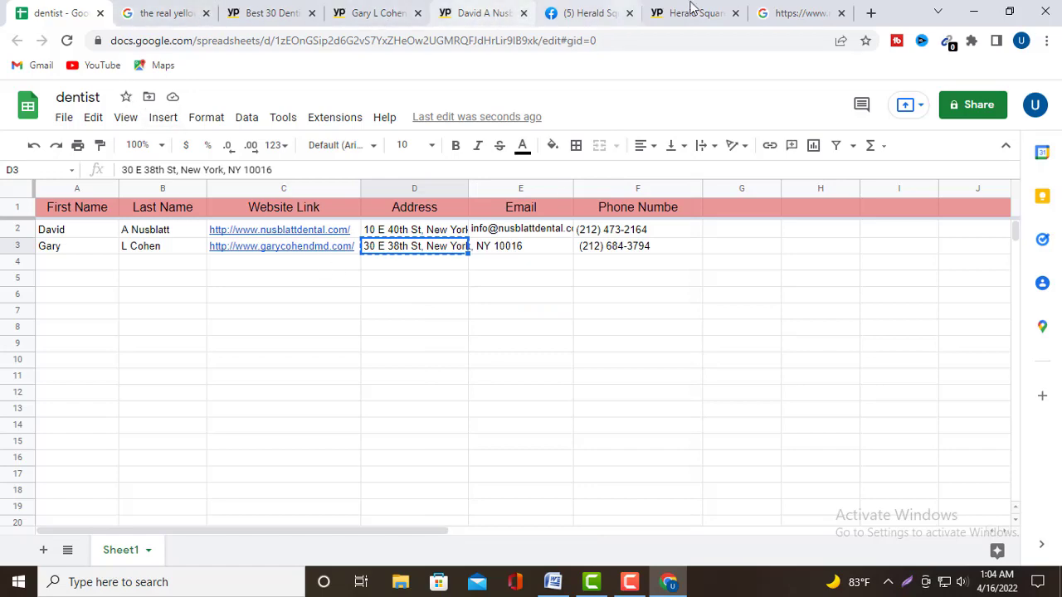
left_click(812, 13)
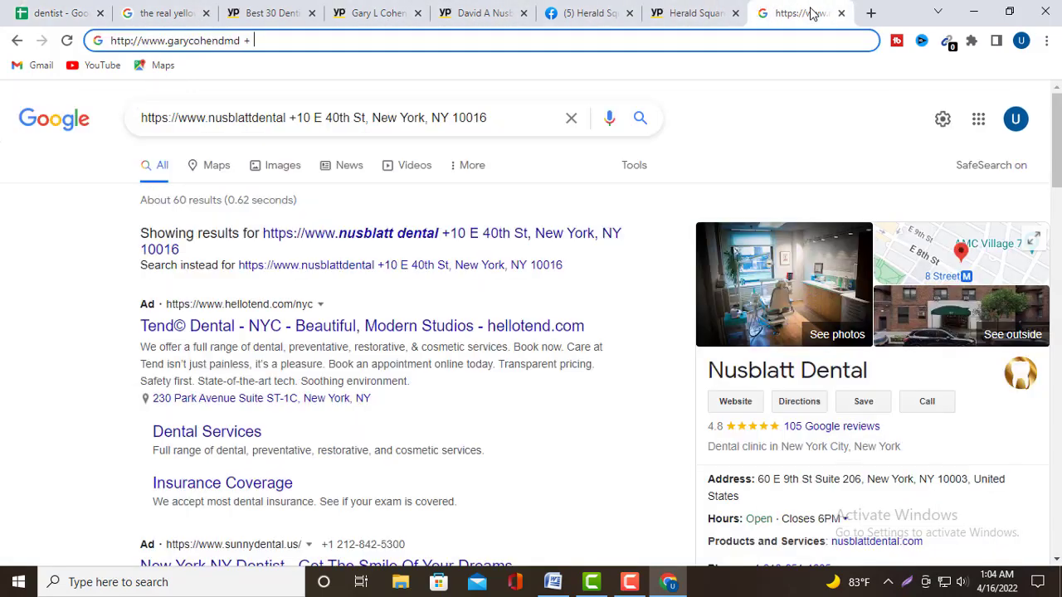
right_click(270, 40)
left_click(303, 141)
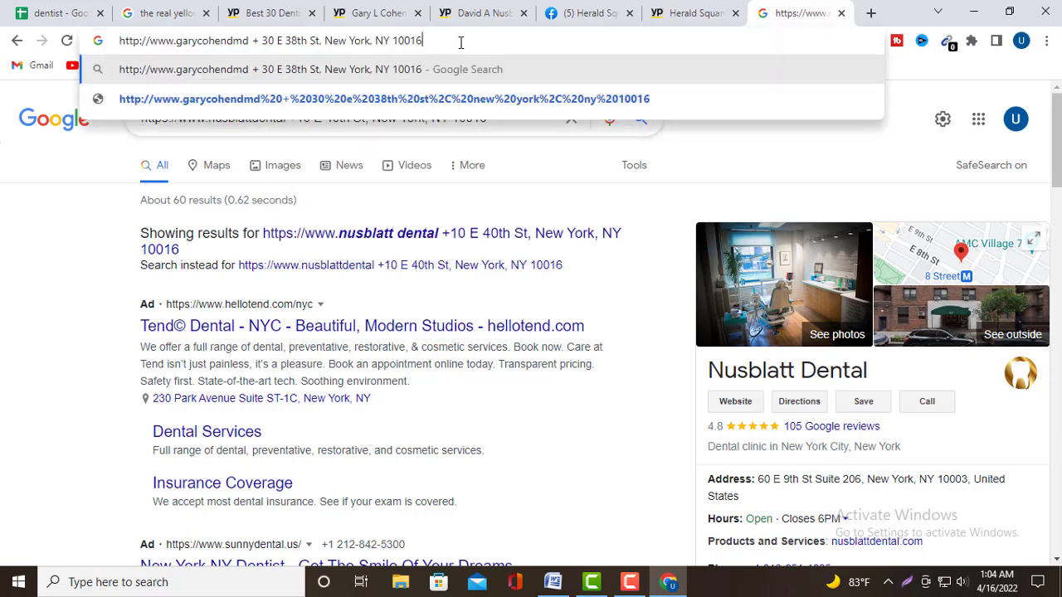
key("Return")
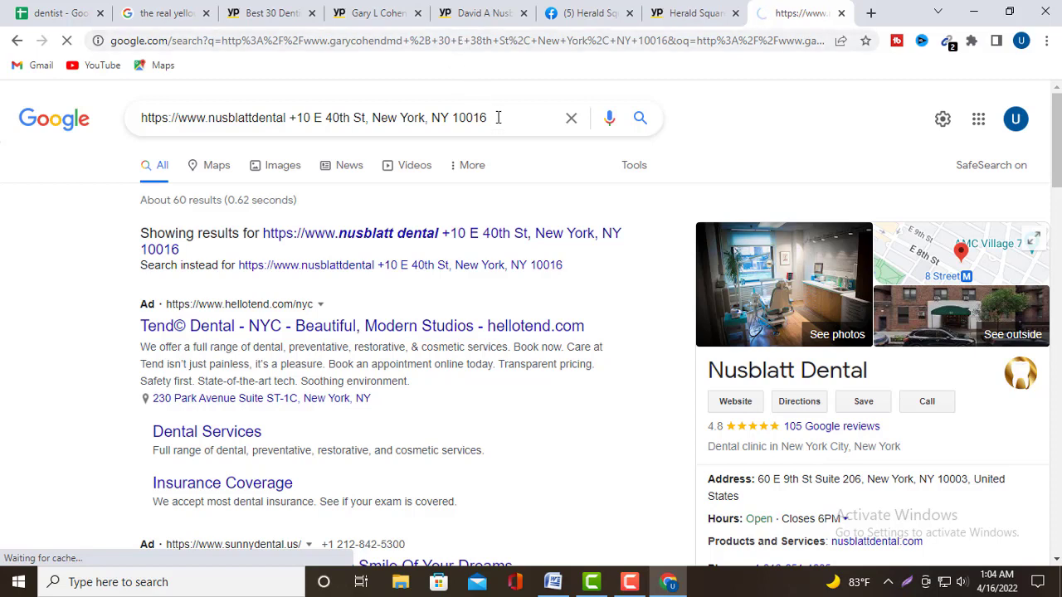
Review the Google results for the dentist and list the page's email addresses with the Email Extractor extension.
scroll(493, 130, "down", 2)
scroll(506, 111, "up", 2)
left_click(506, 112)
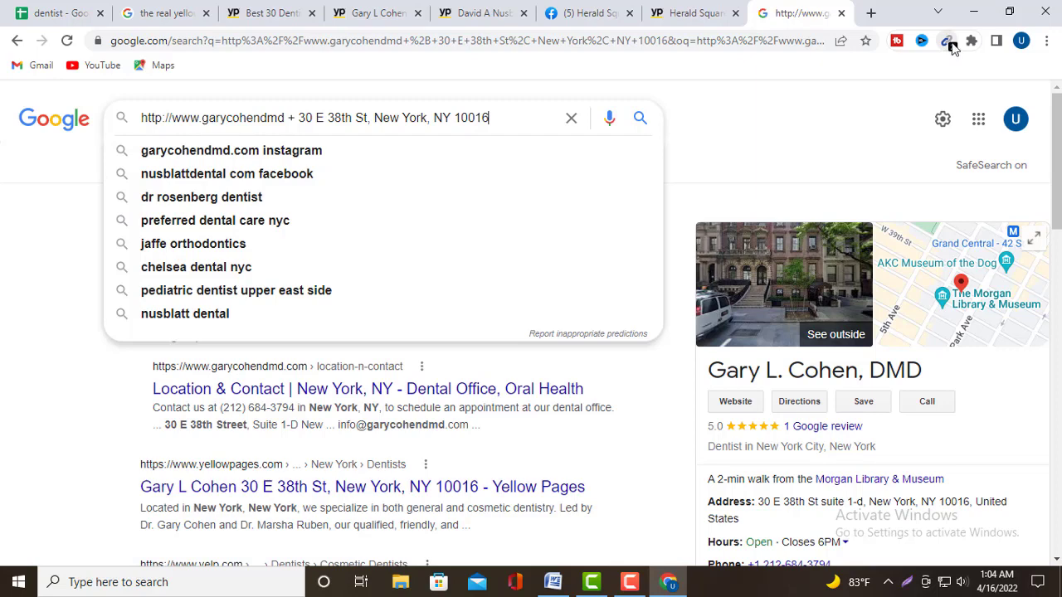
left_click(950, 44)
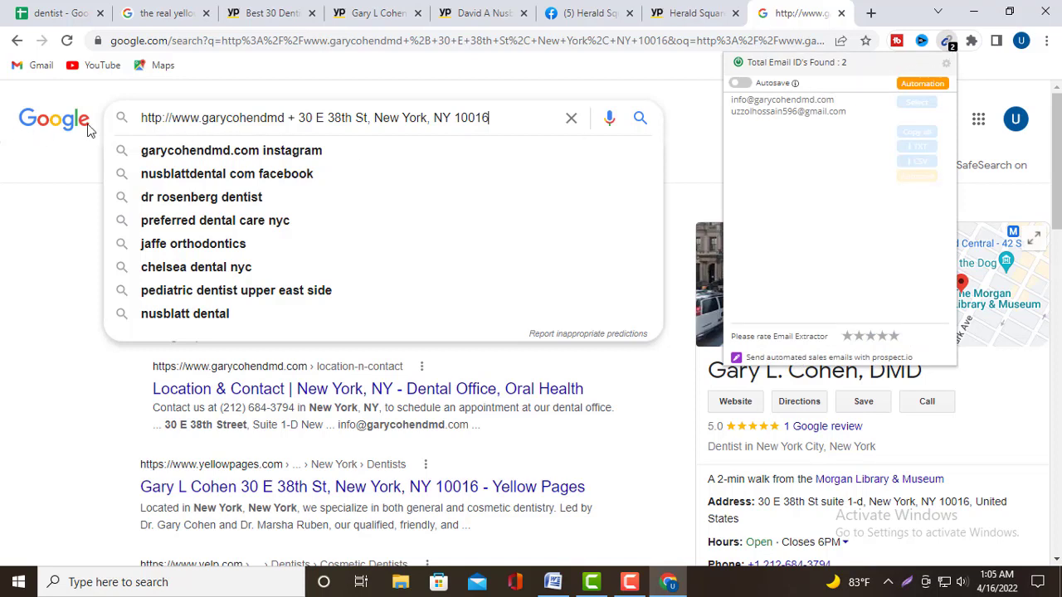
In the extracted email list, keep only the dental practice's address selected, exclude the Gmail address, and copy the practice's email.
left_click(917, 102)
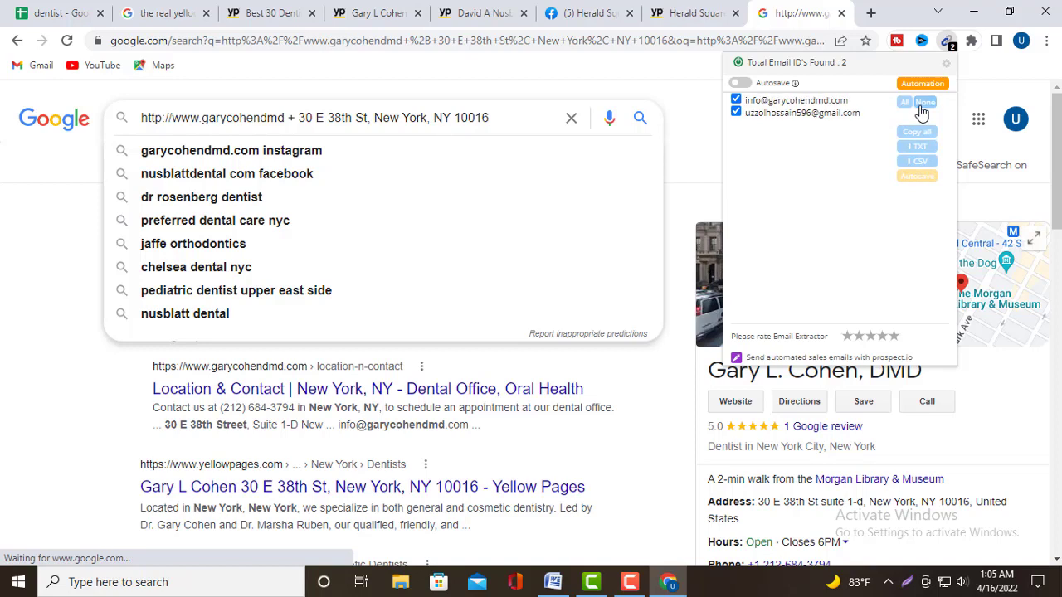
left_click(736, 111)
double_click(780, 100)
left_click(790, 139)
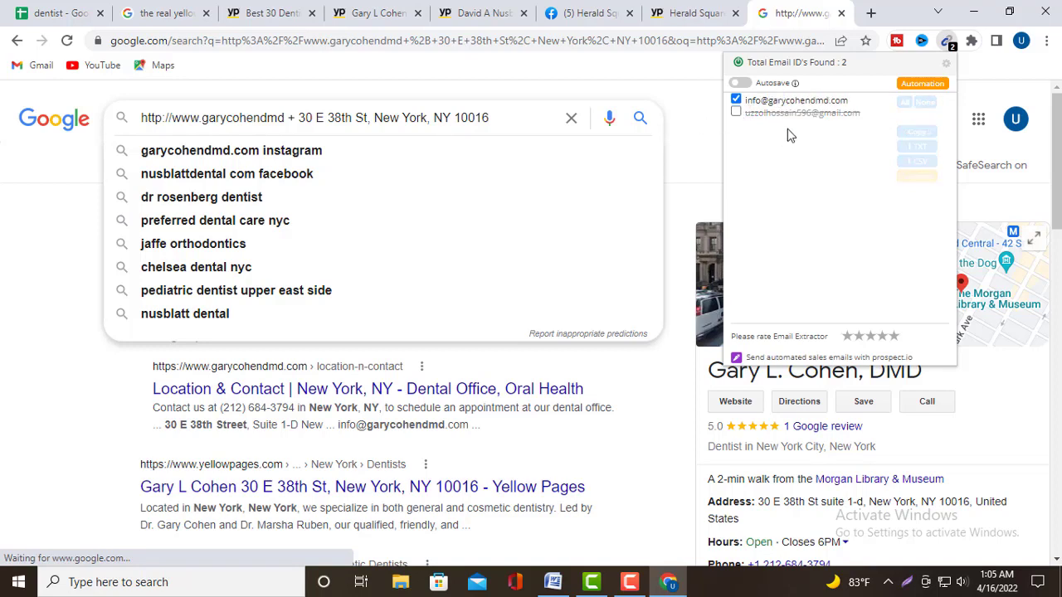
left_click_drag(857, 103, 747, 100)
key("ctrl+c")
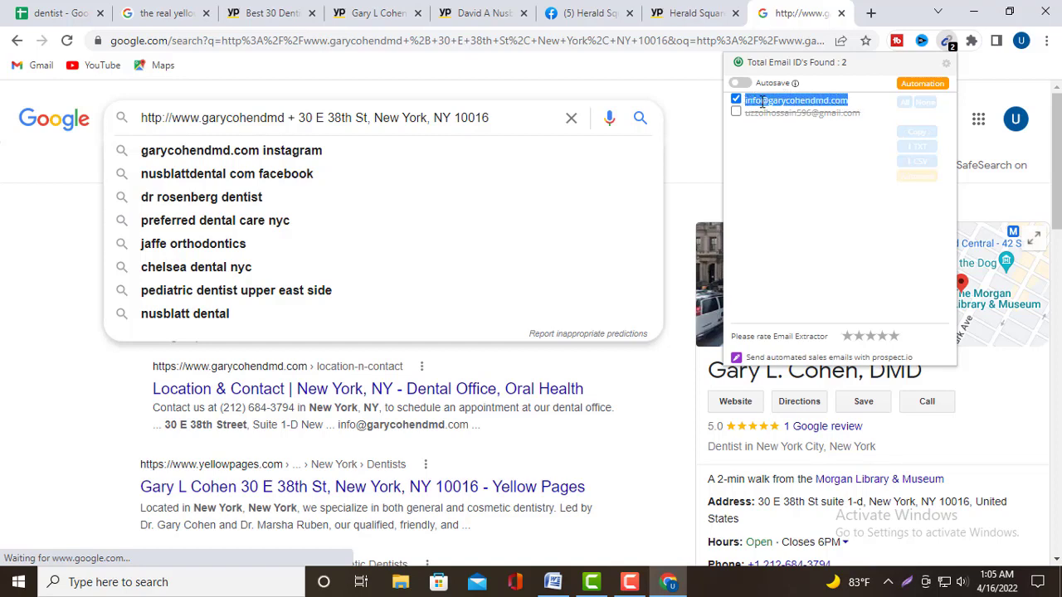
right_click(762, 102)
left_click(785, 110)
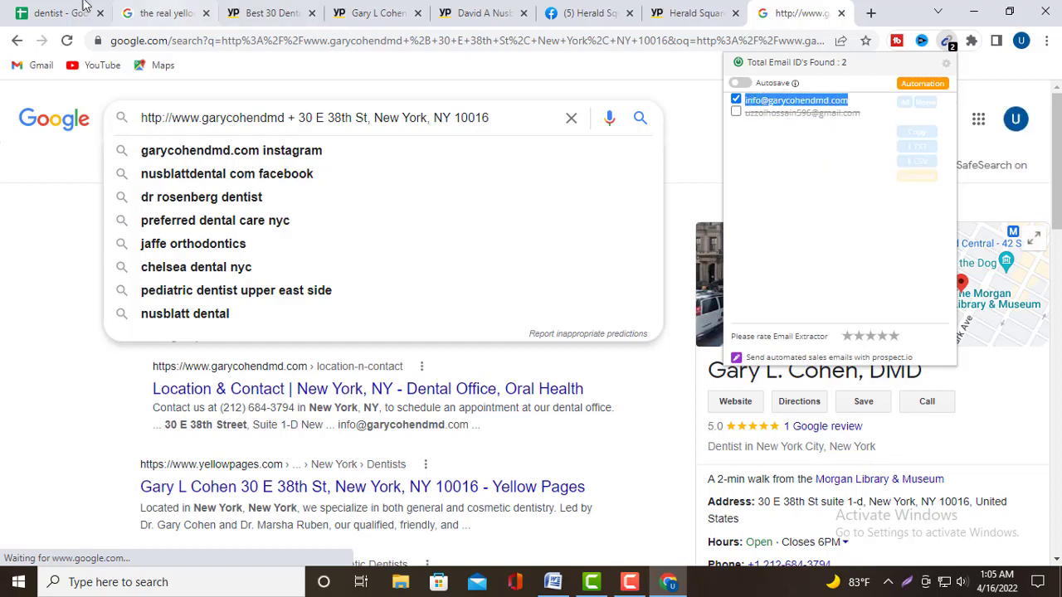
Paste the copied practice email into cell E3 of the dentist sheet.
left_click(29, 13)
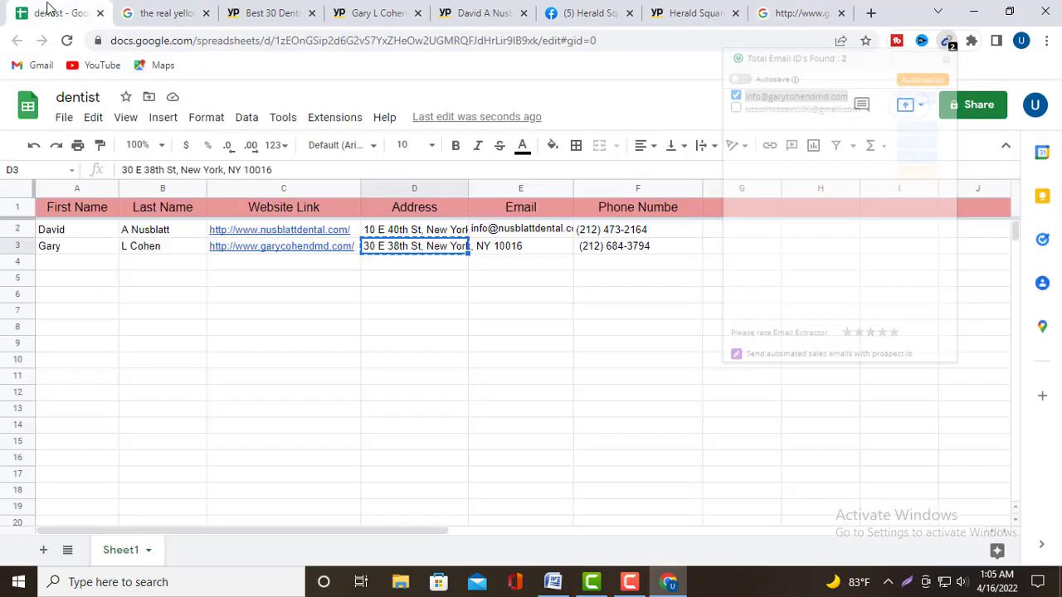
double_click(542, 249)
right_click(540, 247)
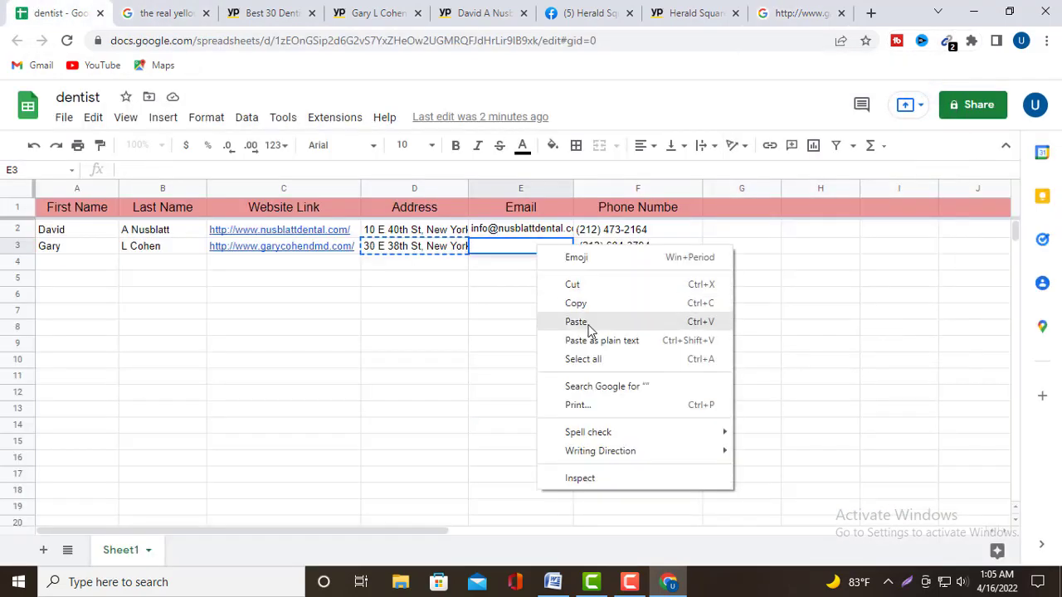
left_click(586, 322)
left_click(540, 279)
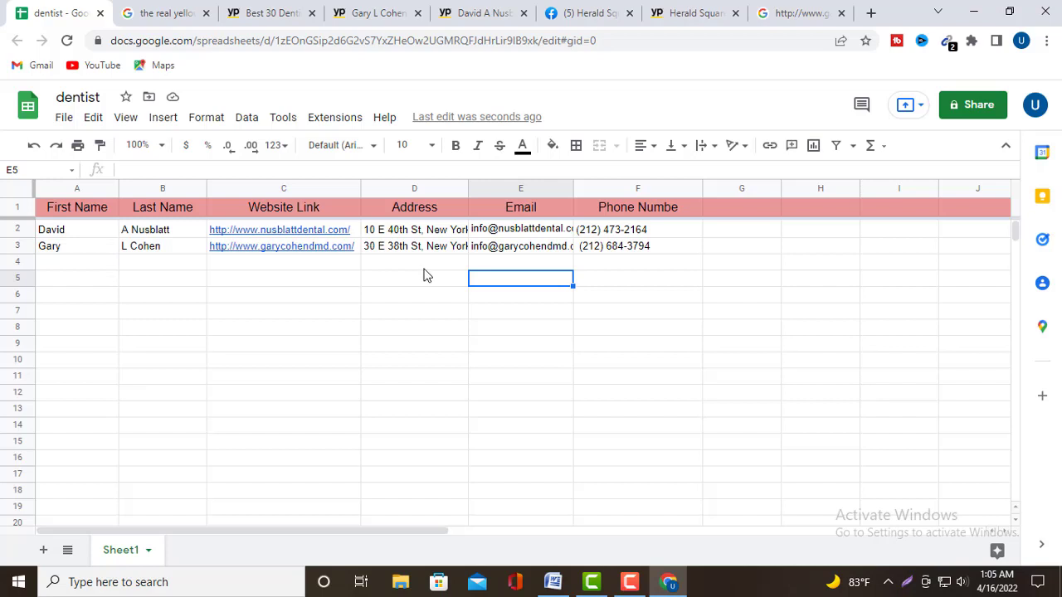
left_click(88, 264)
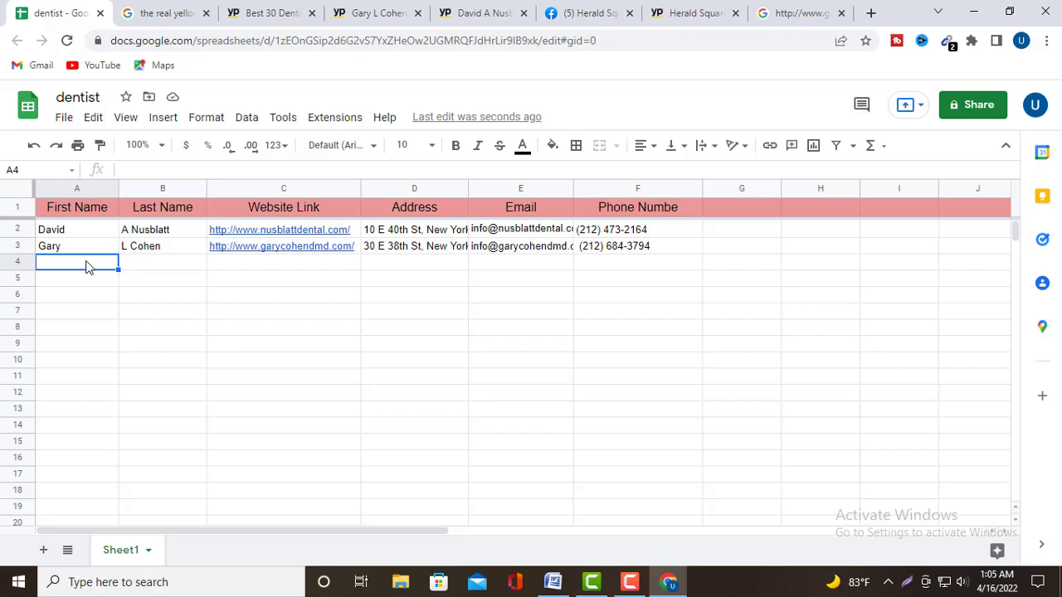
Center the contents of rows 2 and 3 horizontally.
left_click(17, 229)
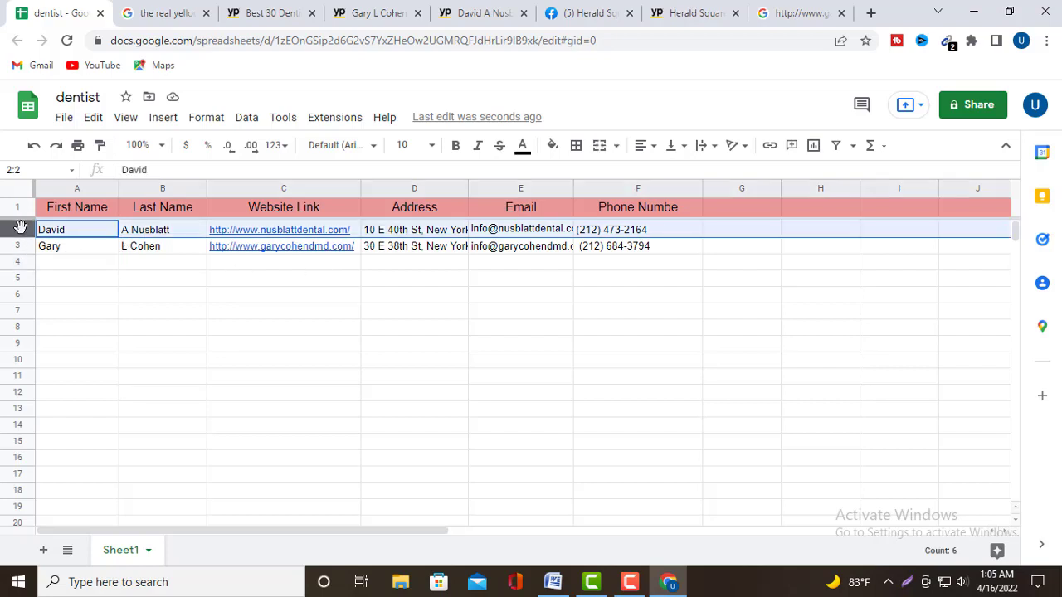
left_click(644, 146)
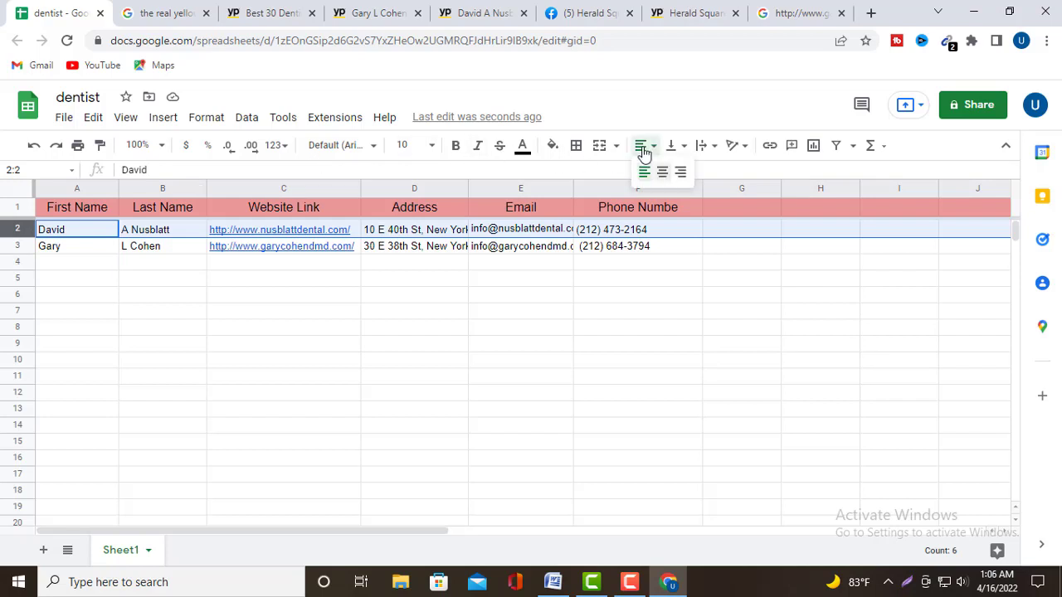
left_click(663, 173)
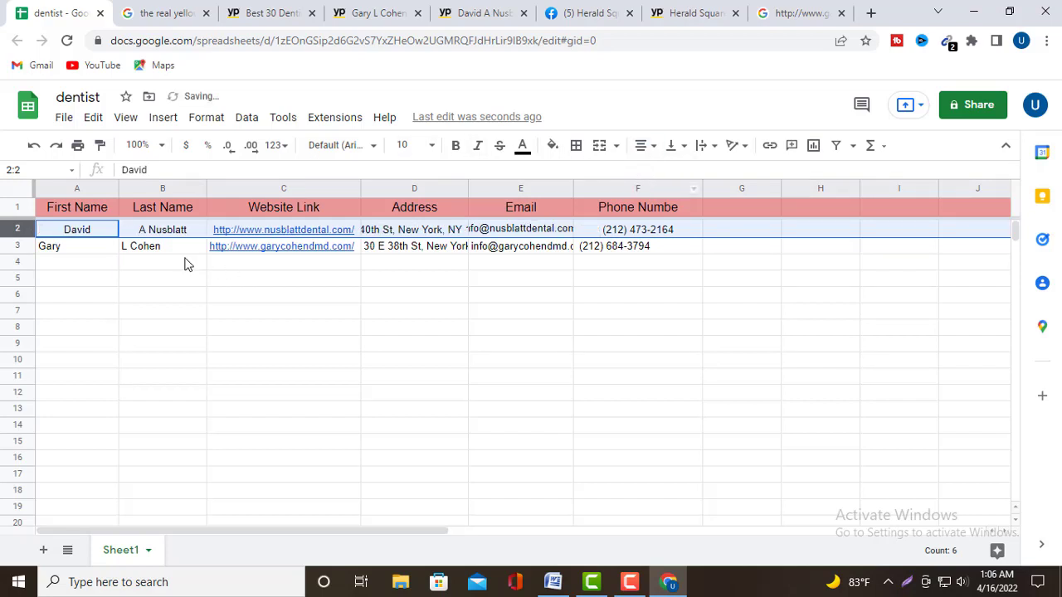
left_click(18, 246)
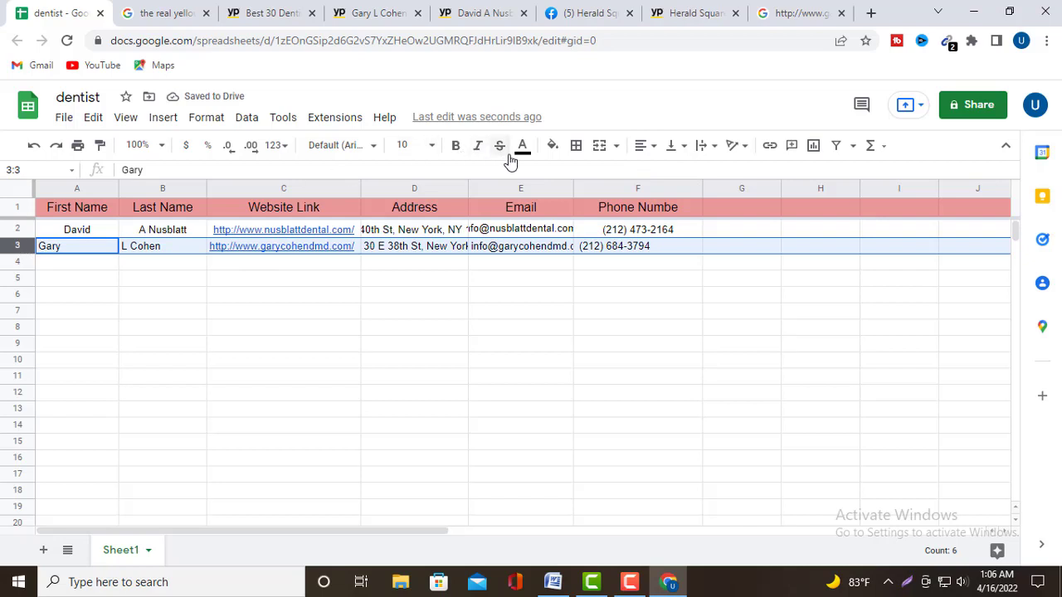
left_click(644, 151)
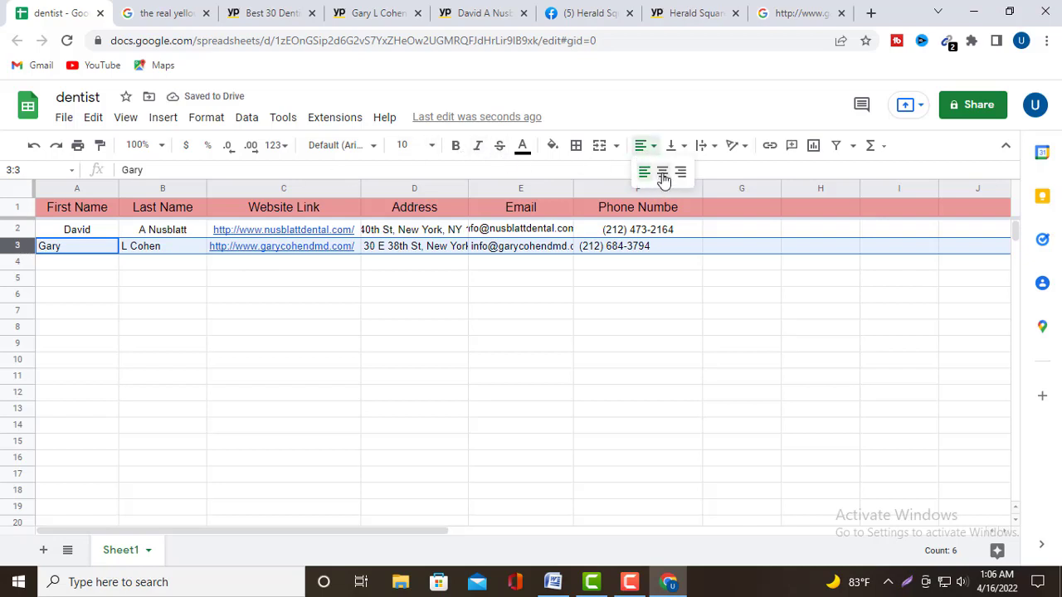
left_click(663, 176)
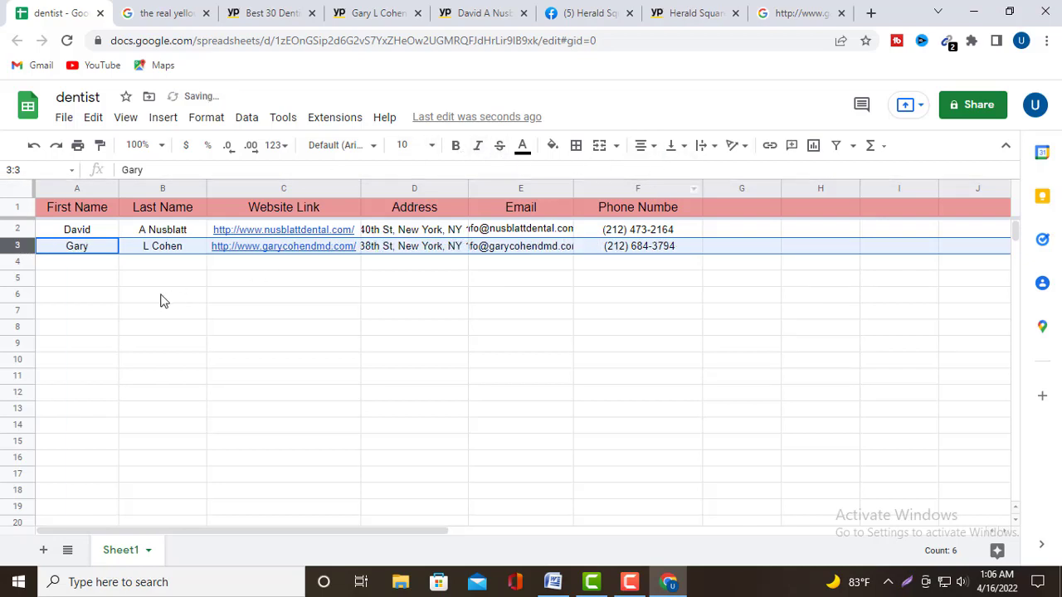
Fill row 2 with pale yellow and row 3 with light blue.
left_click(22, 229)
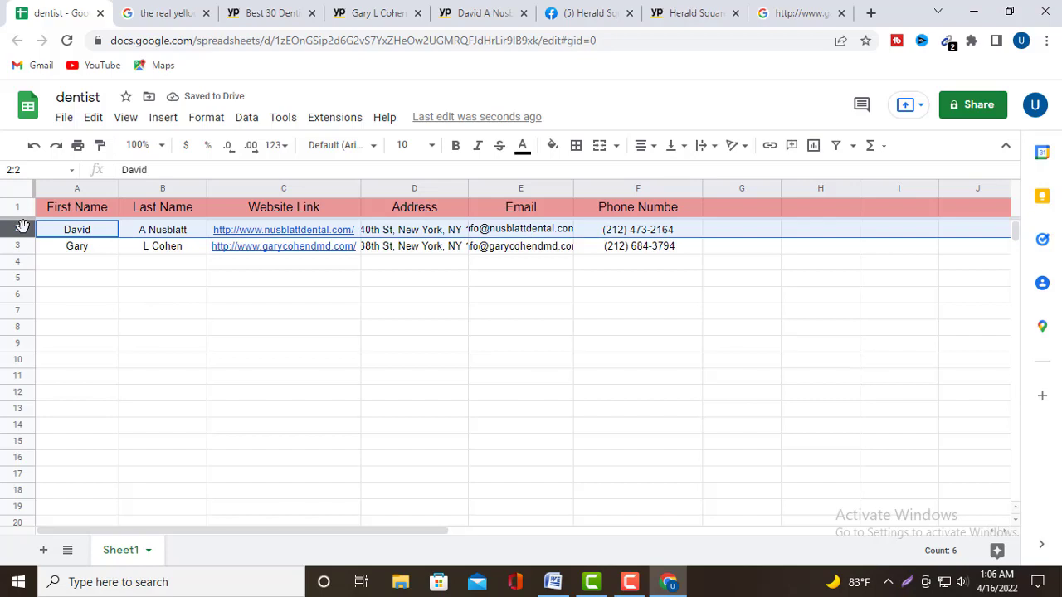
left_click(553, 148)
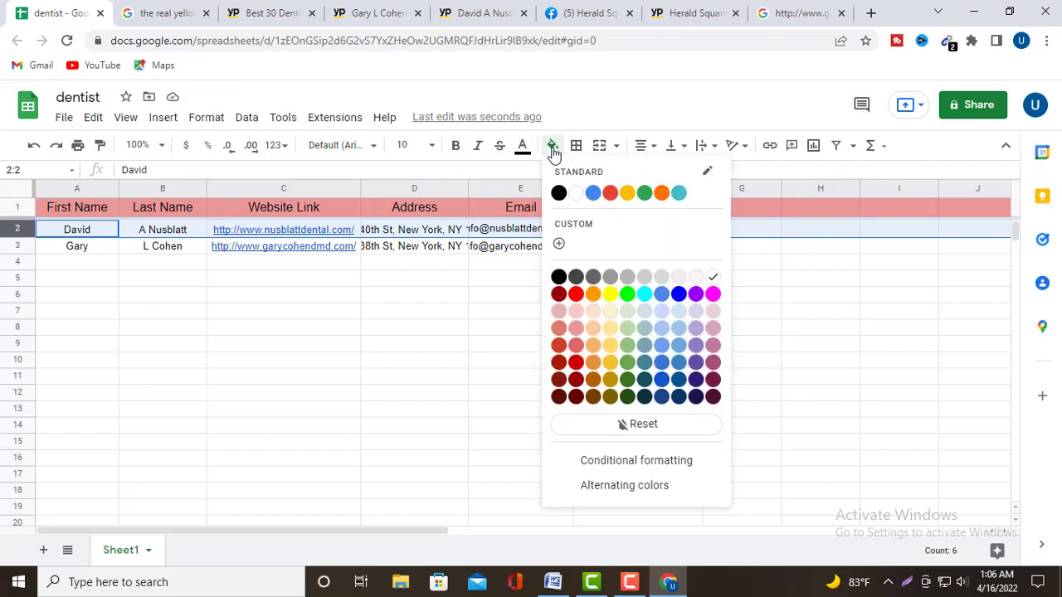
left_click(611, 315)
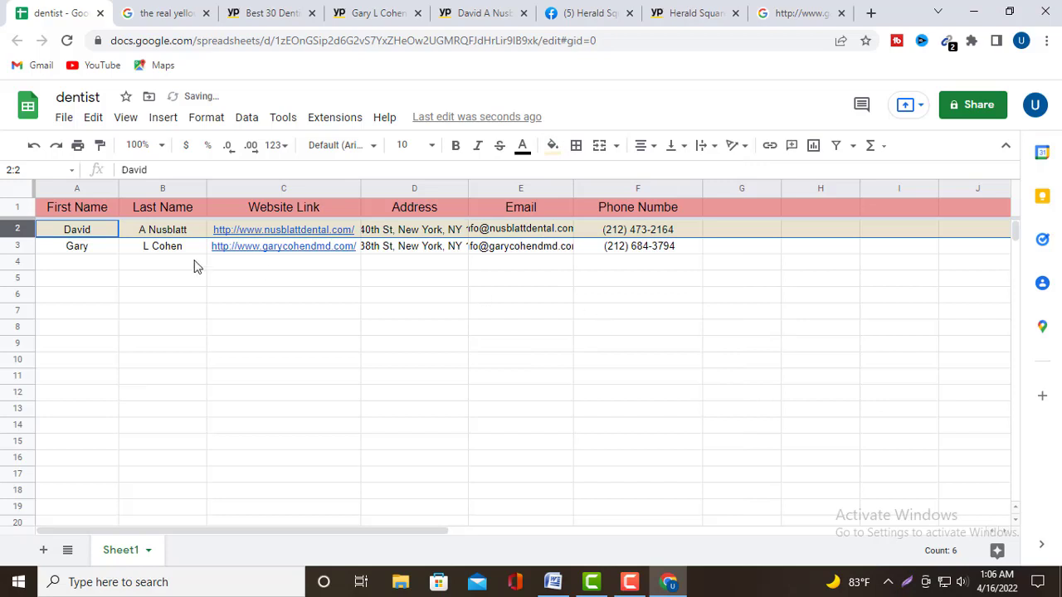
left_click(19, 246)
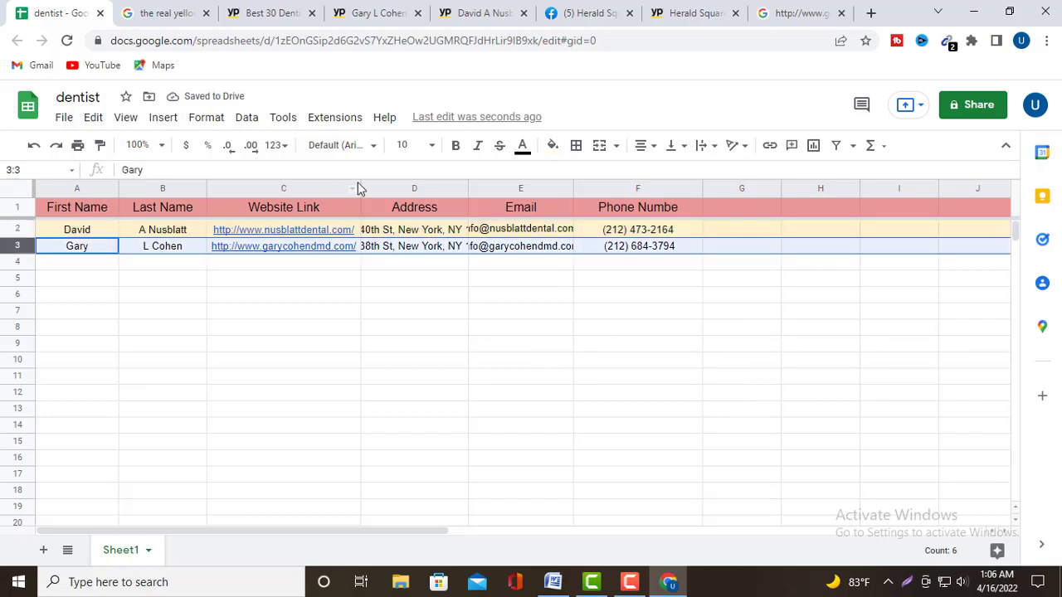
left_click(552, 146)
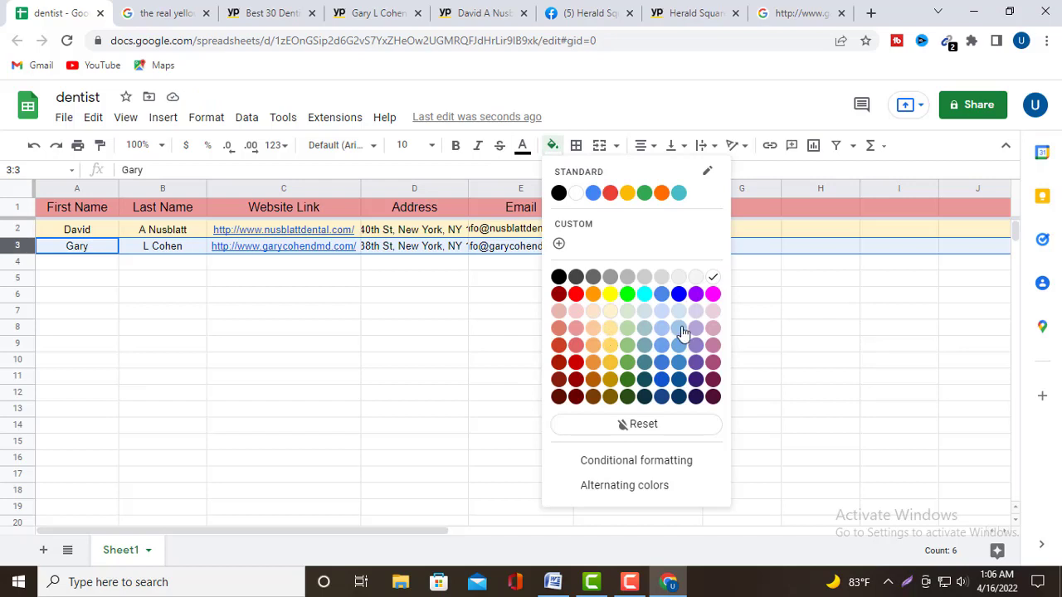
left_click(678, 332)
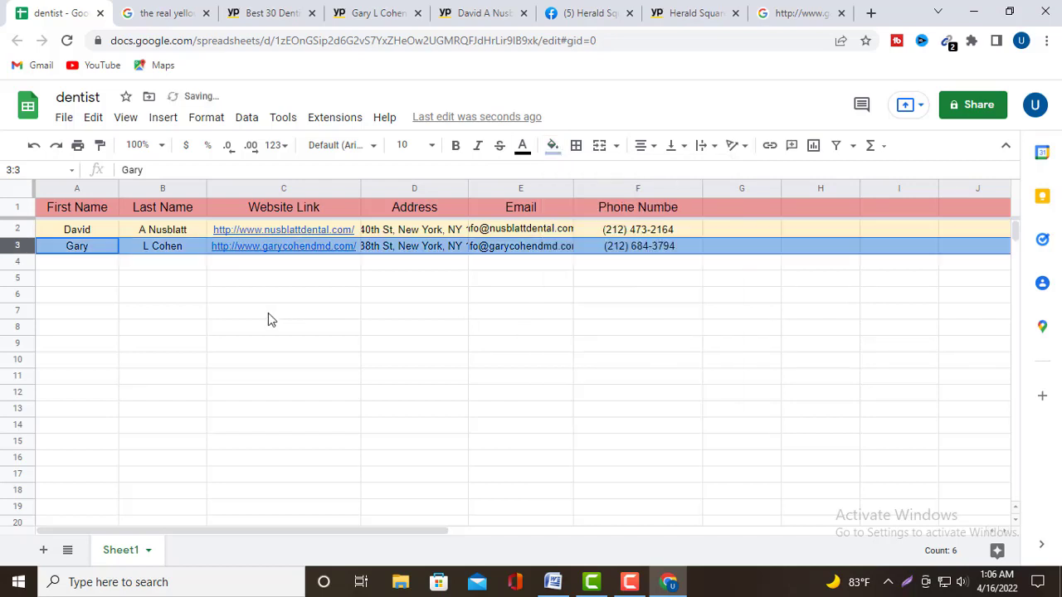
left_click(221, 285)
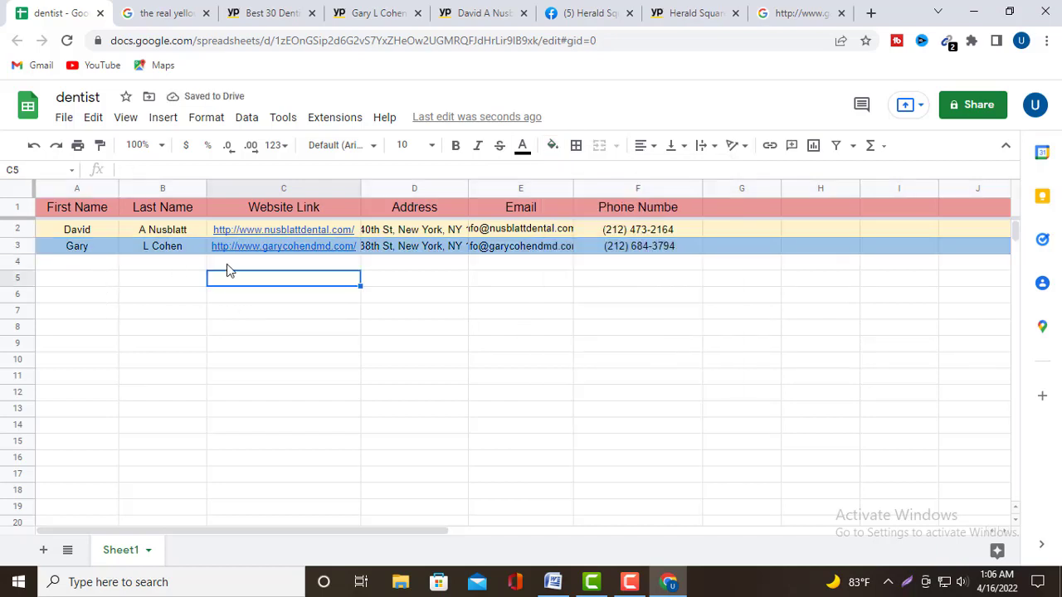
left_click(171, 263)
left_click(96, 267)
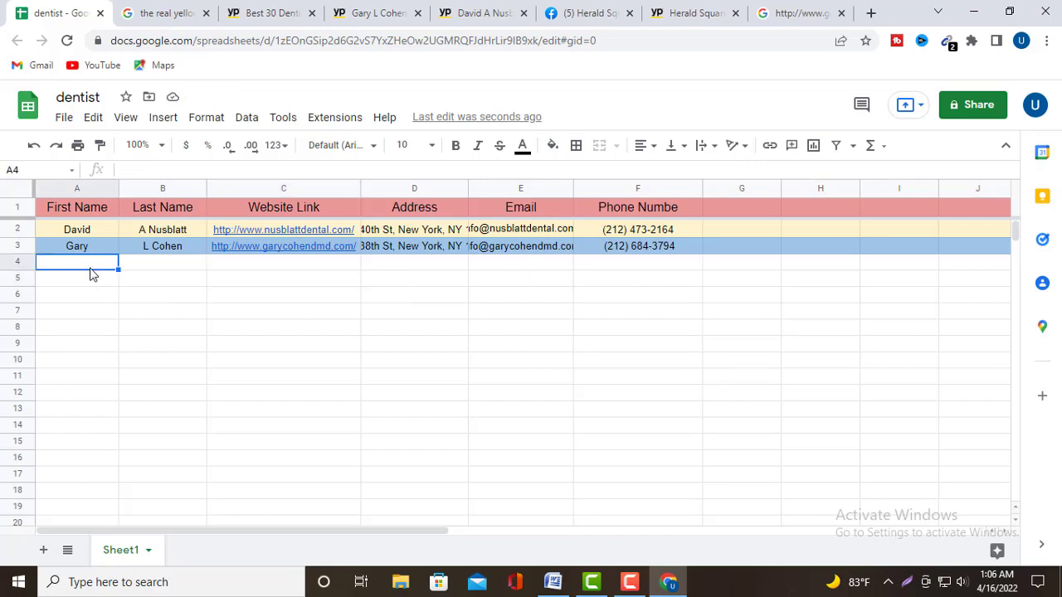
left_click(167, 272)
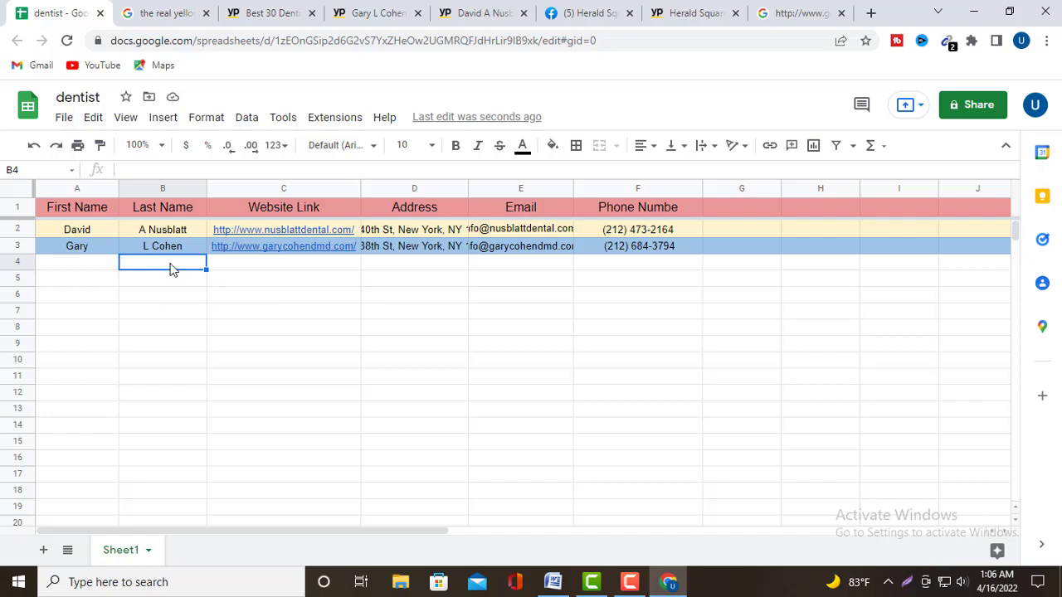
left_click(261, 272)
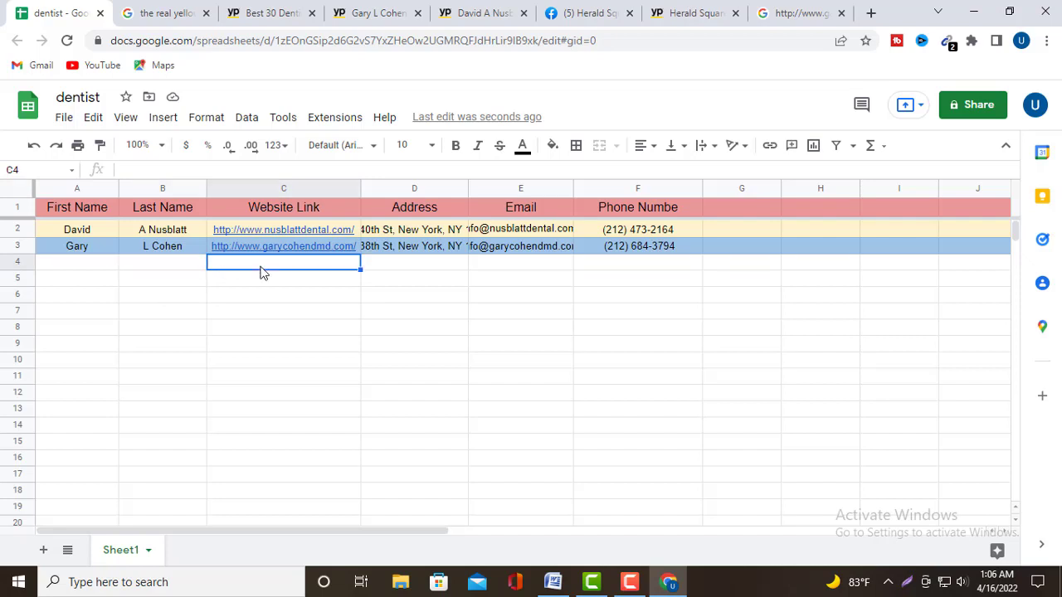
left_click(164, 271)
left_click(83, 271)
left_click(151, 271)
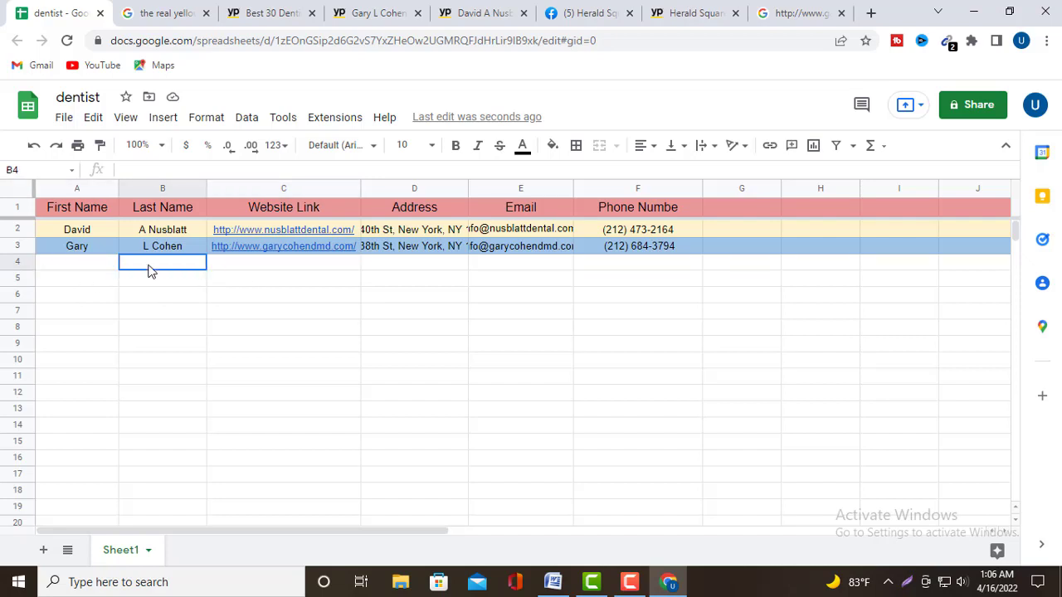